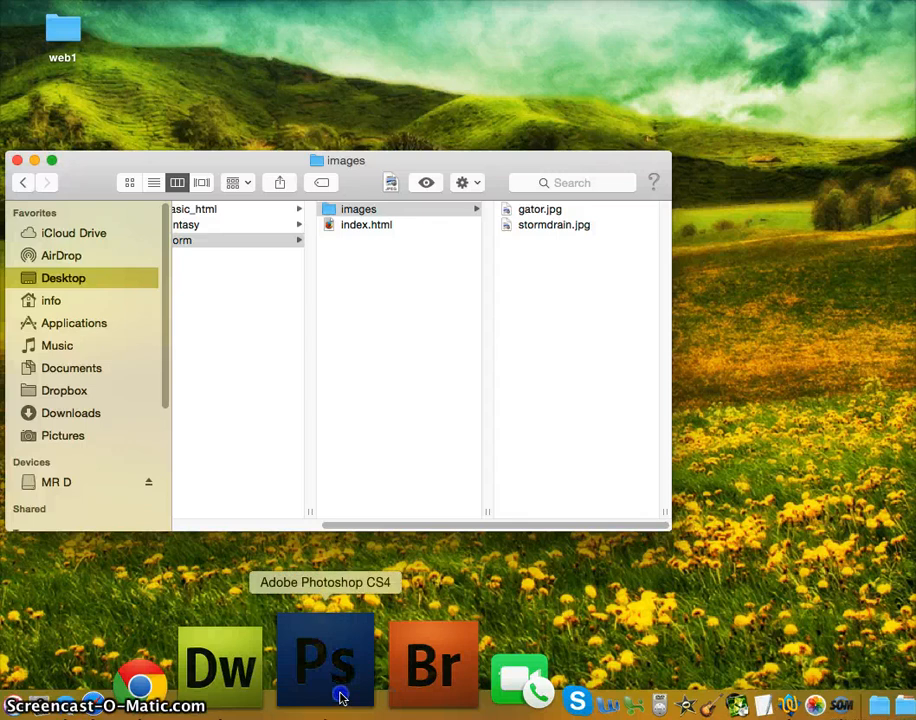
Switch to Adobe Photoshop CS4 and open stormdrain.jpg from the storm site's images folder.
click(362, 317)
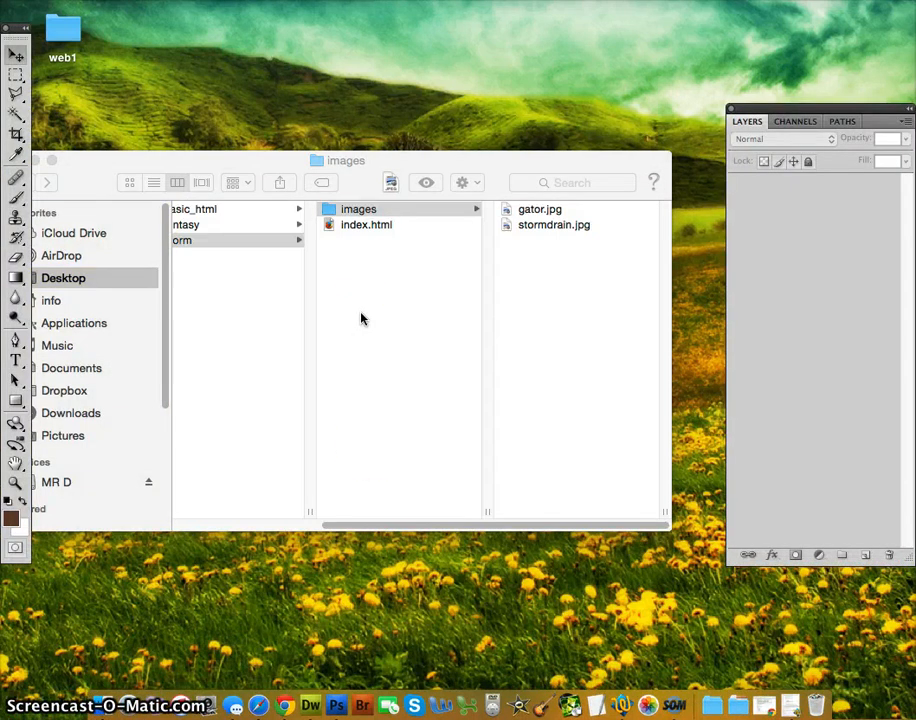
click(421, 158)
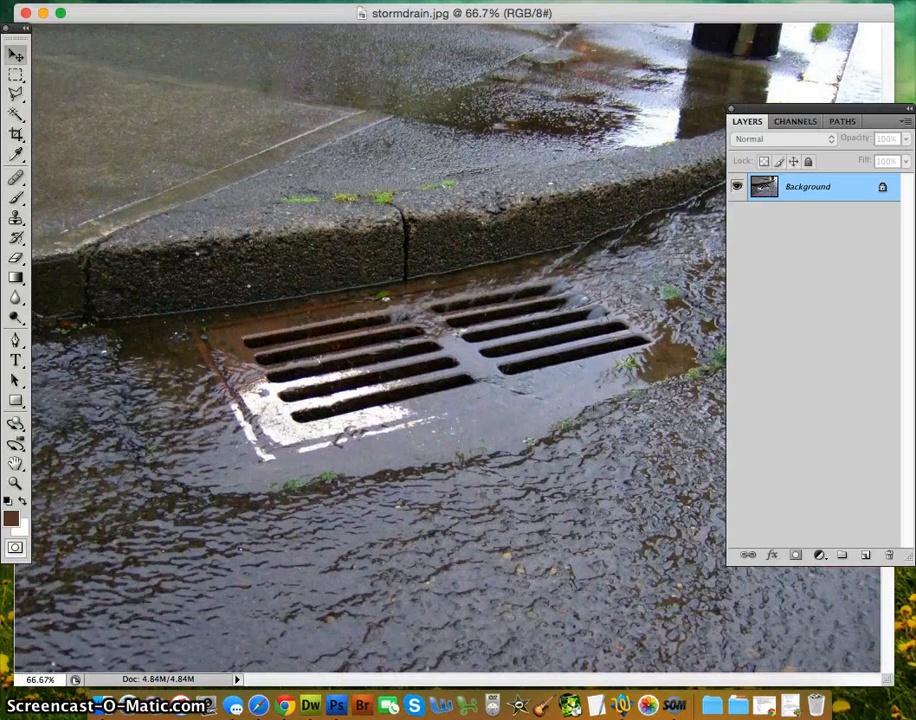
Open the image size settings for the storm drain photo and set the resolution to 72 pixels/inch.
click(22, 0)
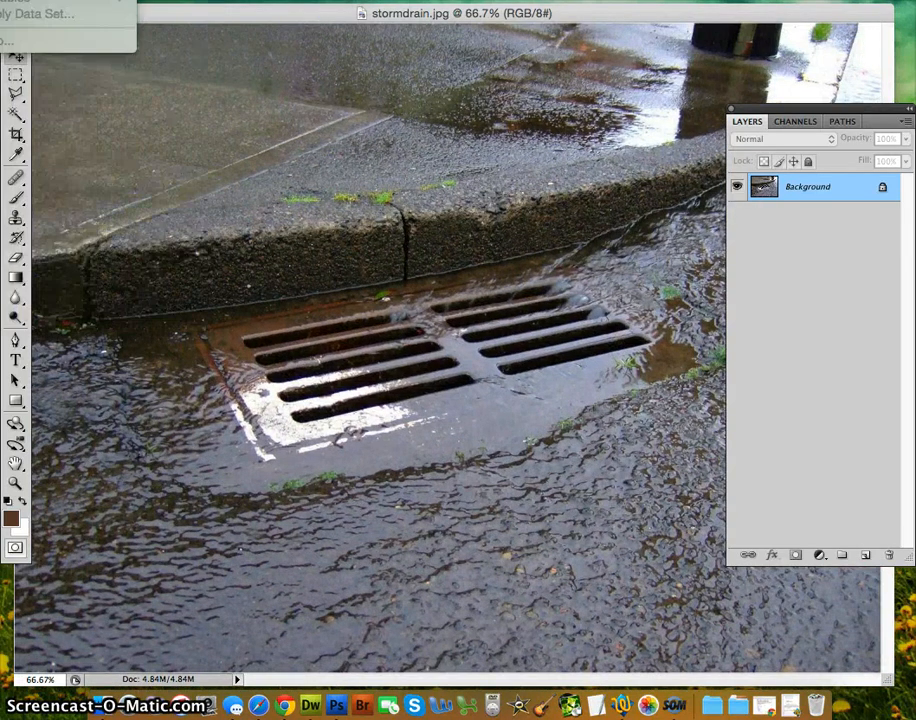
click(50, 0)
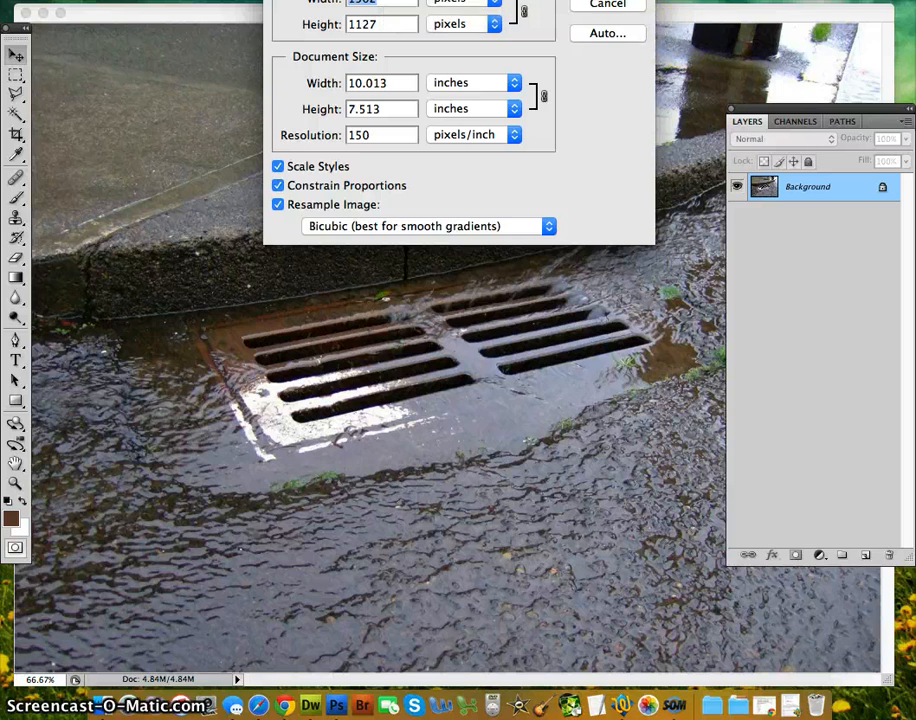
drag(551, 1, 510, 134)
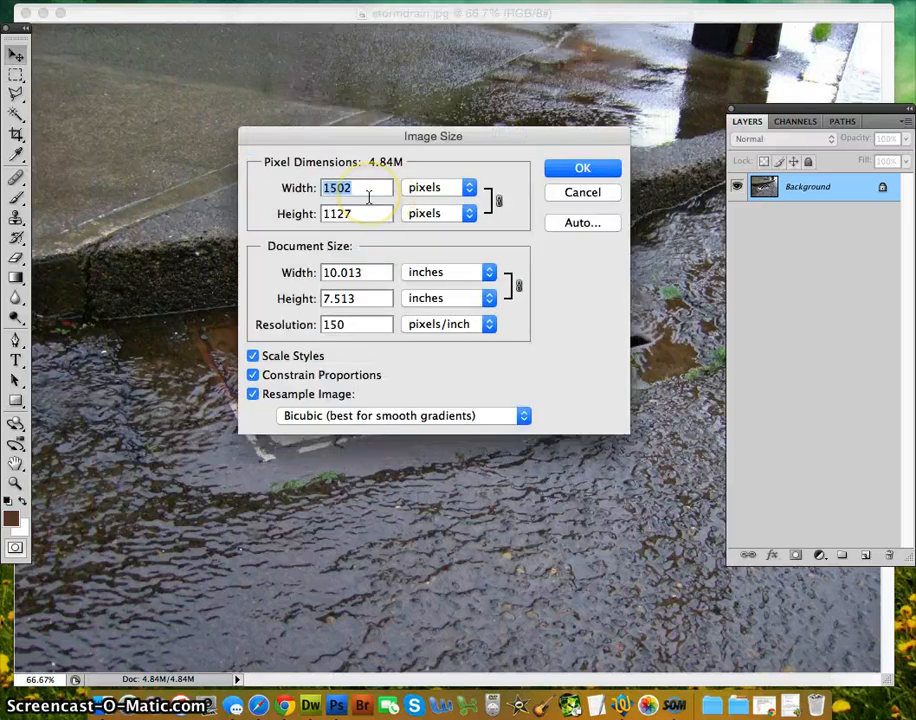
click(330, 322)
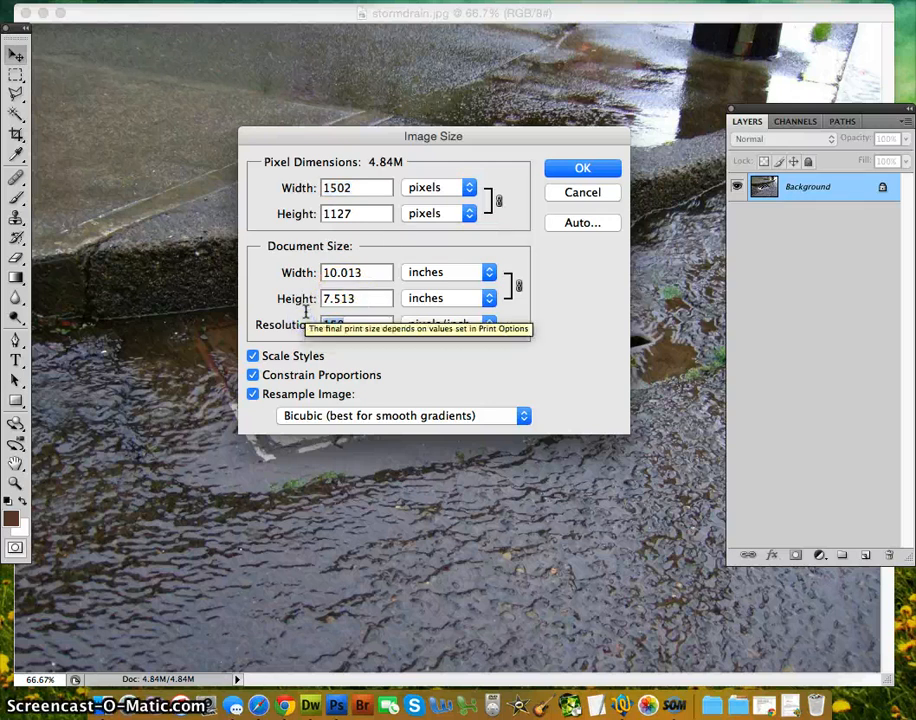
text(72)
drag(352, 322, 300, 321)
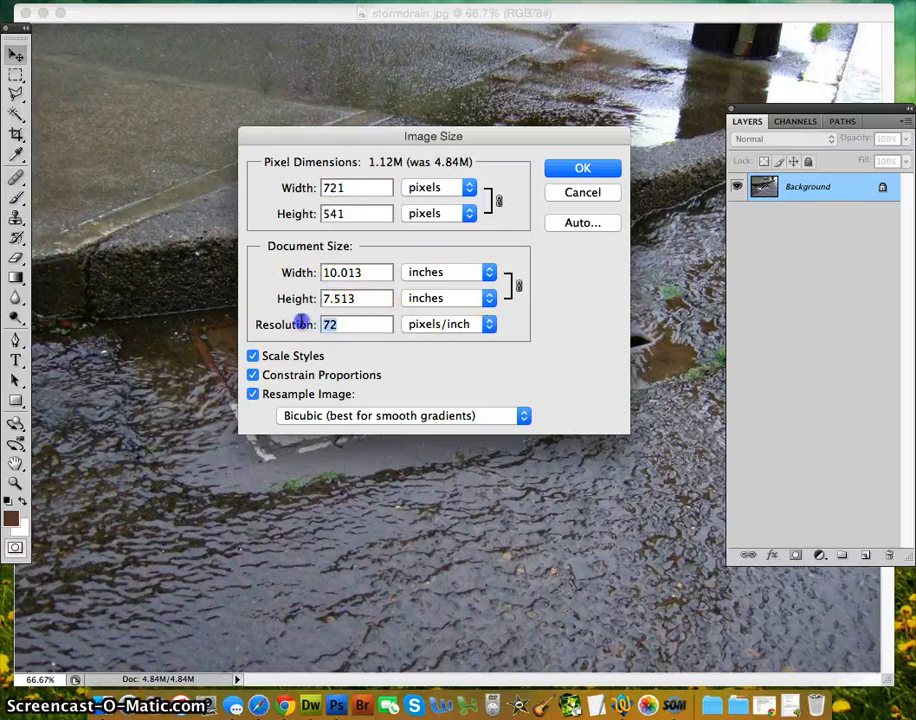
click(355, 322)
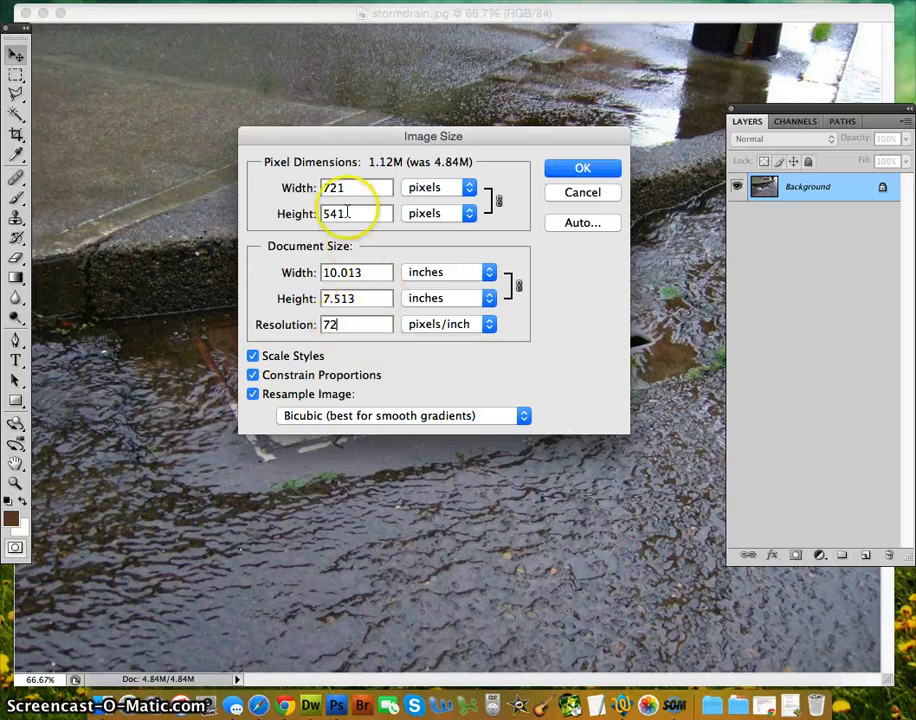
Set the image width to 600 pixels with proportions constrained and apply the resize.
drag(352, 191, 304, 187)
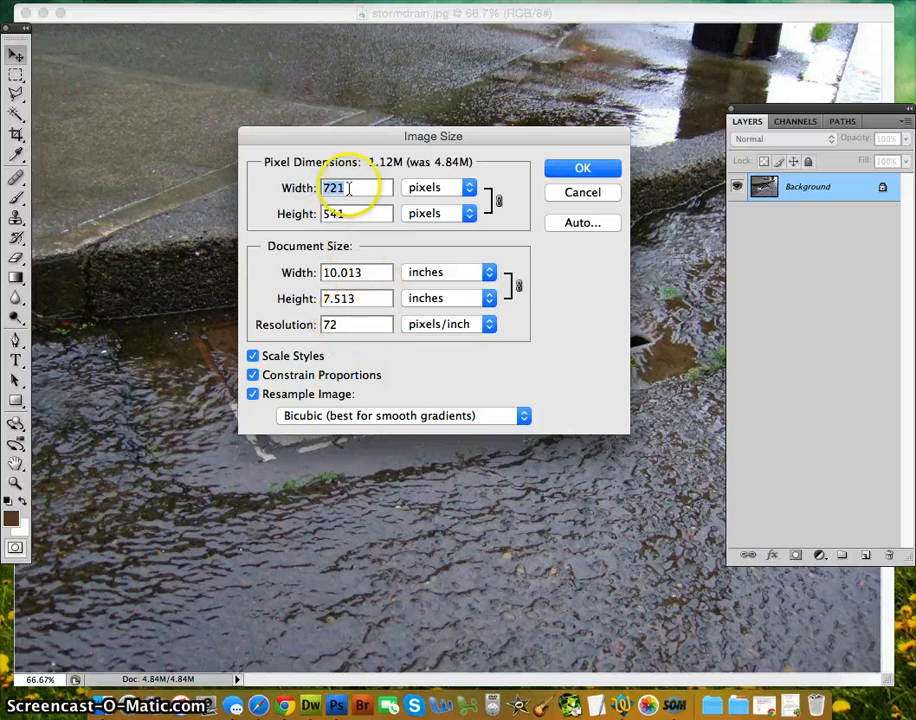
text(600)
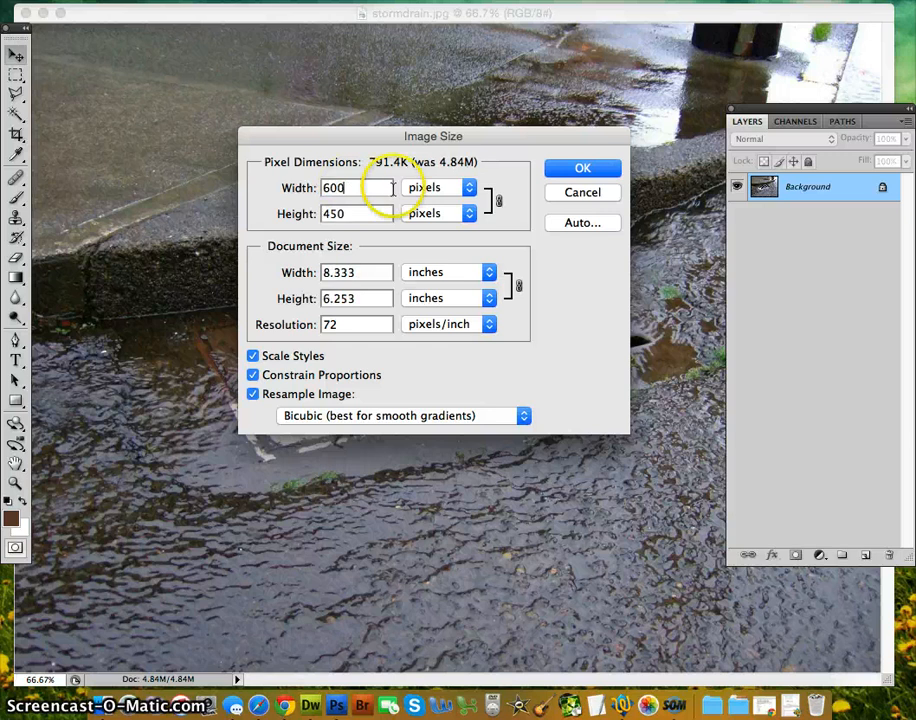
click(580, 168)
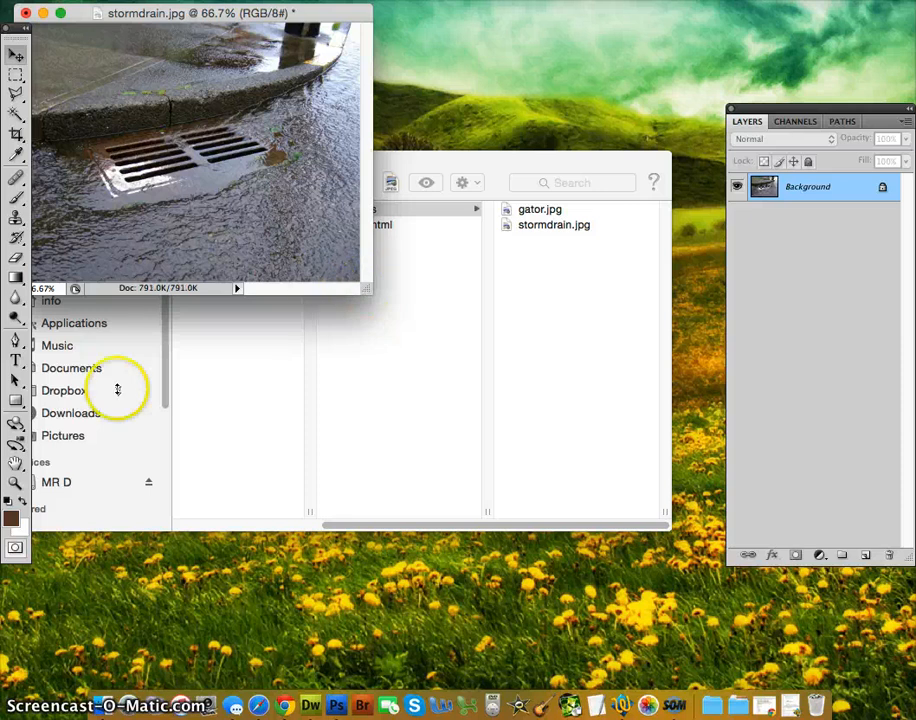
Display the resized photo at 100% and enlarge and reposition its window so the whole picture has space around it.
click(13, 482)
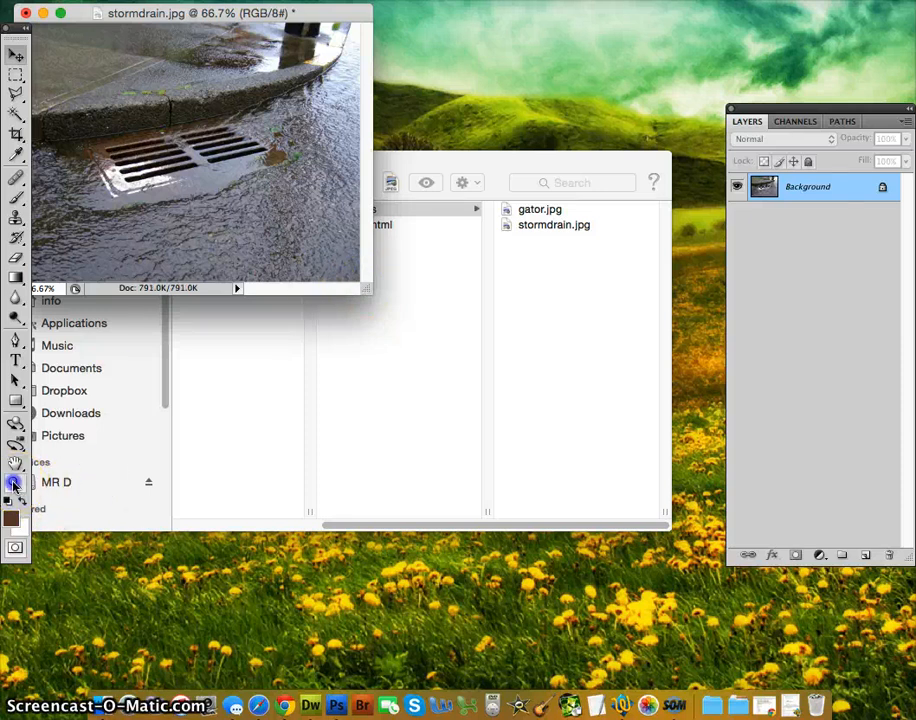
double_click(13, 482)
drag(227, 20, 350, 145)
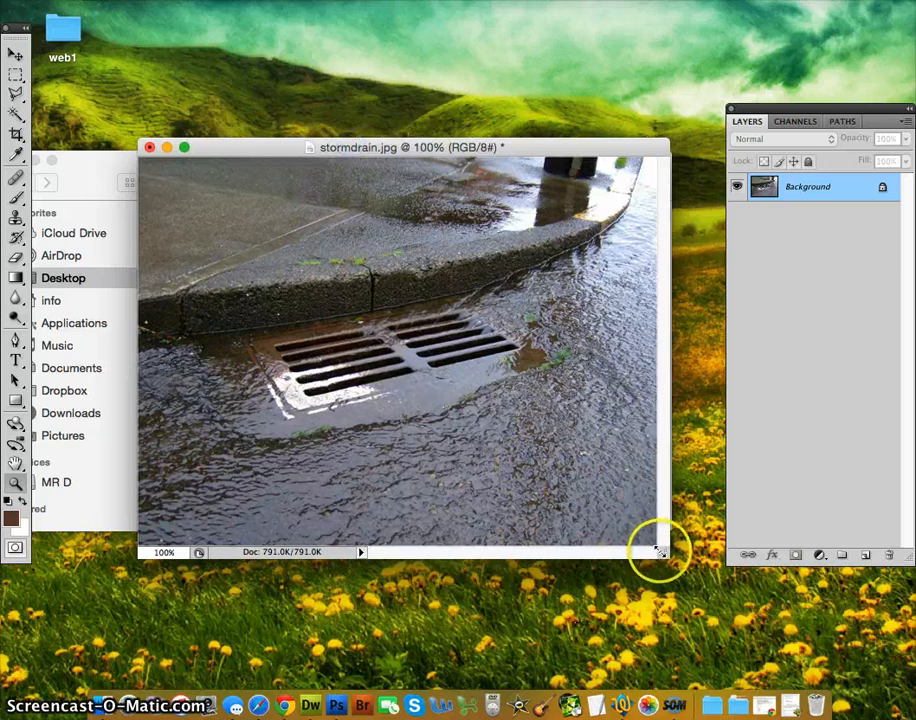
drag(660, 551, 731, 607)
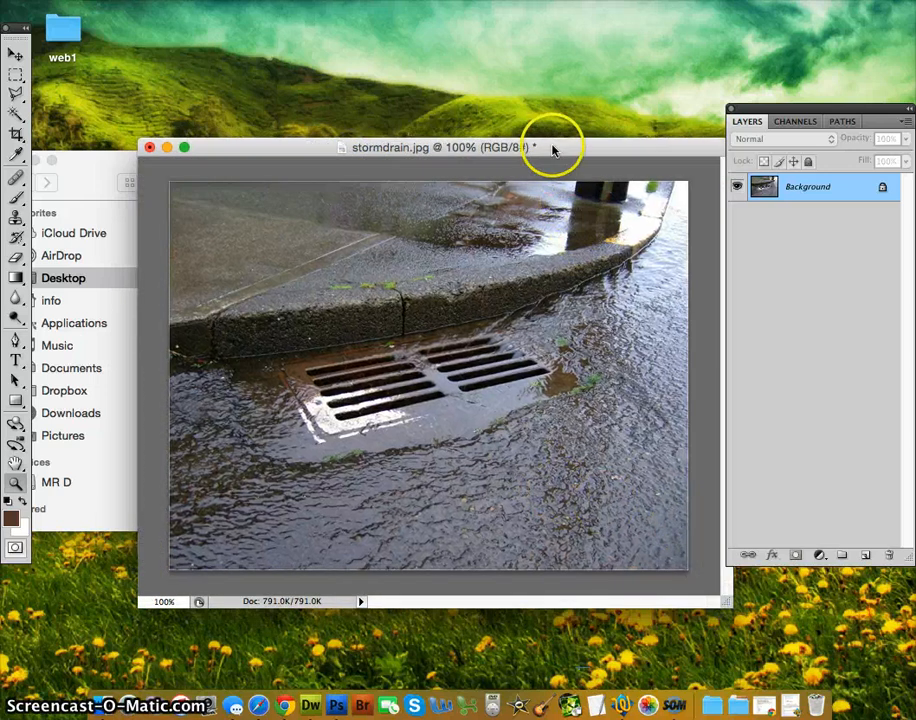
drag(553, 149, 485, 147)
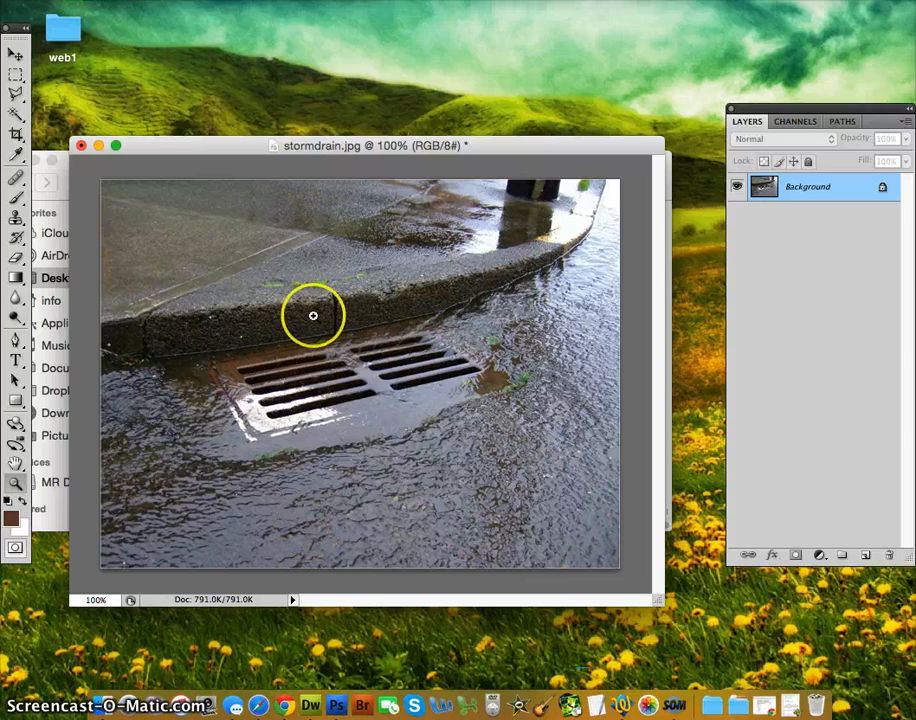
Crop the photo to a full-width horizontal banner strip containing the drain grate and part of the curb.
click(15, 133)
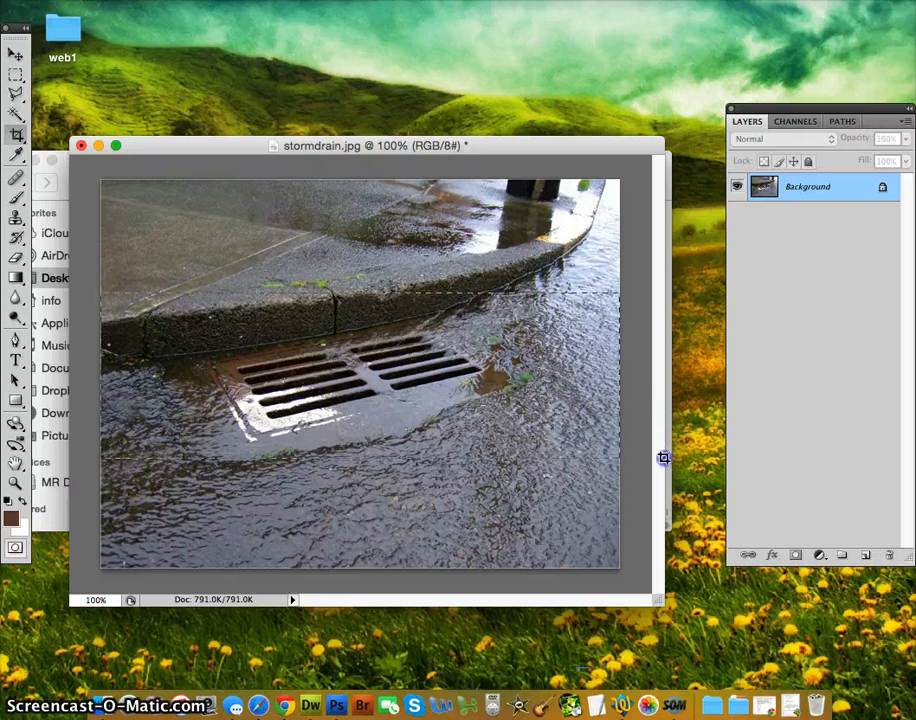
drag(88, 292, 662, 458)
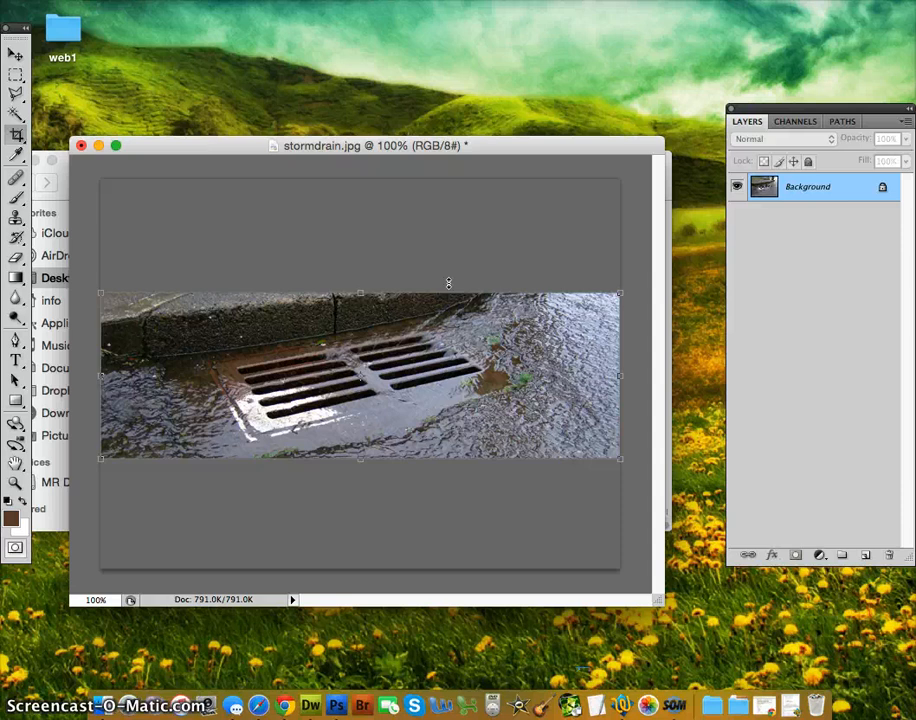
key(Return)
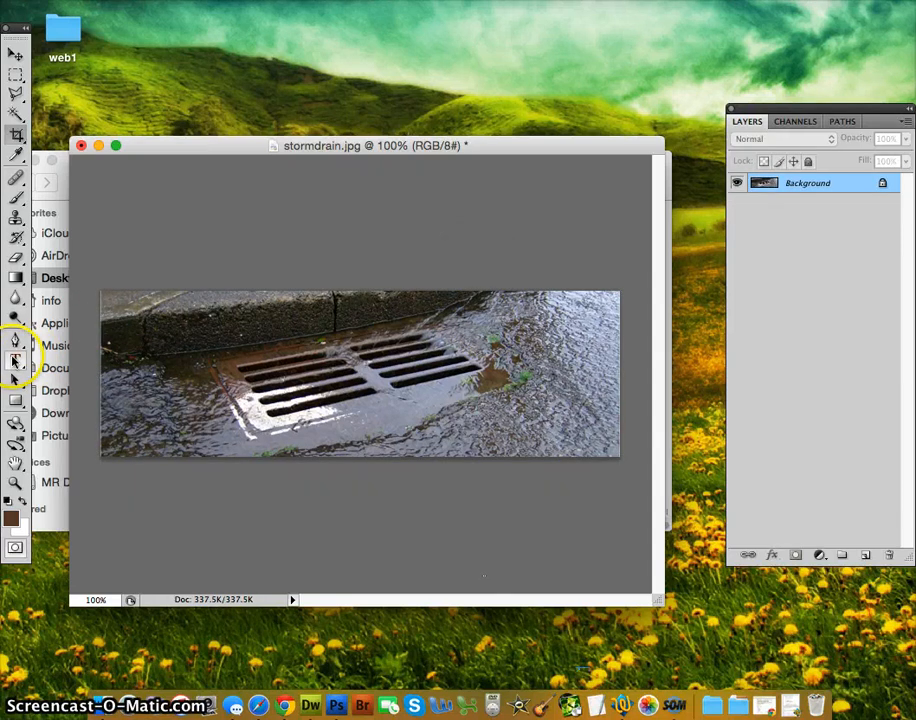
Swap the foreground colour to white and add the text "STORM DRAIN" over the curb at the banner's left.
click(14, 361)
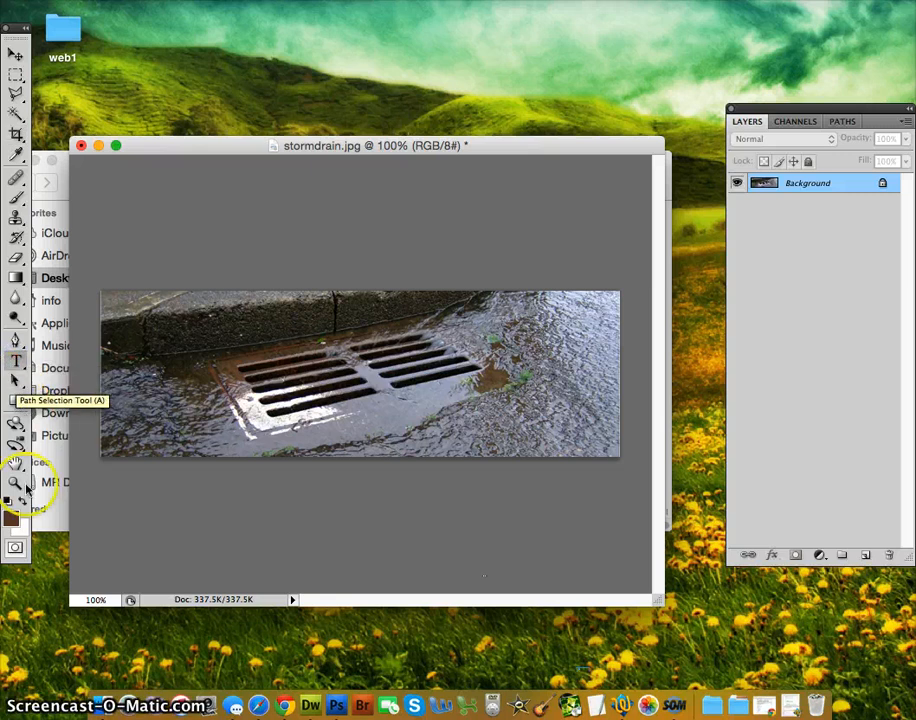
click(24, 504)
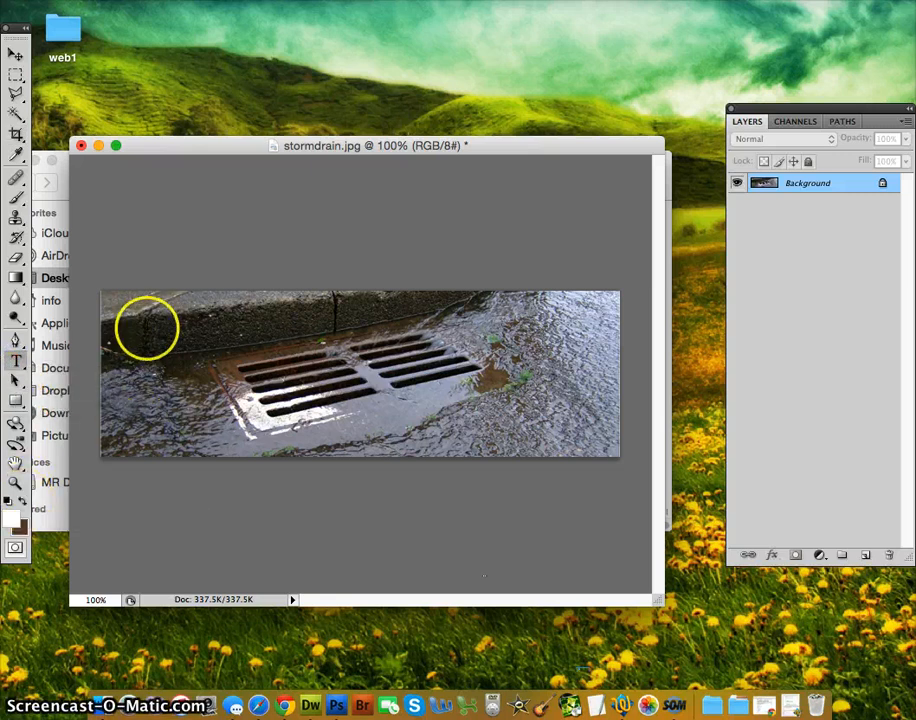
click(147, 334)
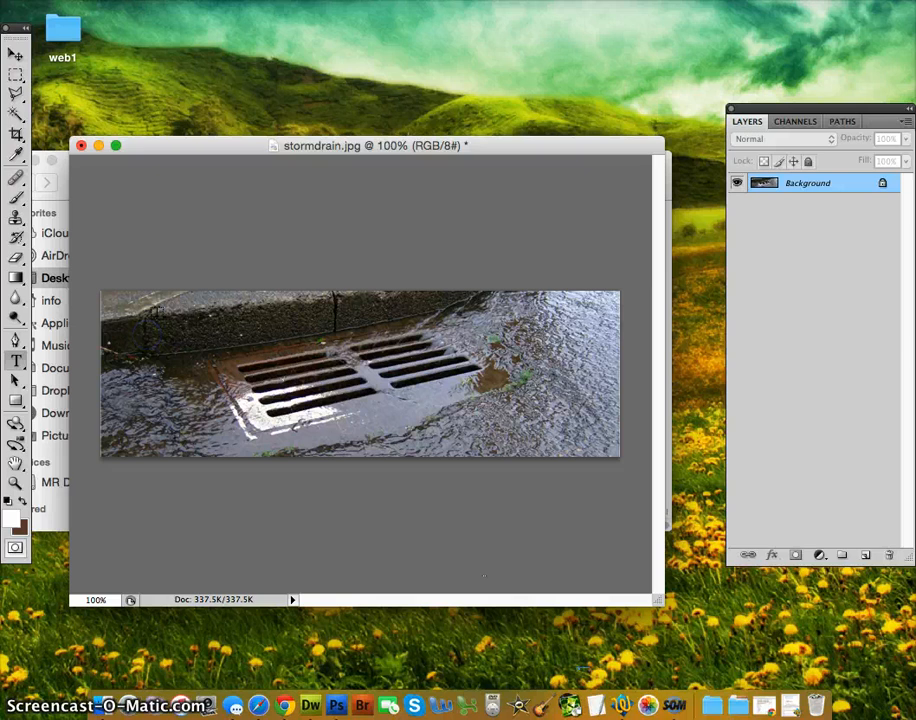
click(147, 334)
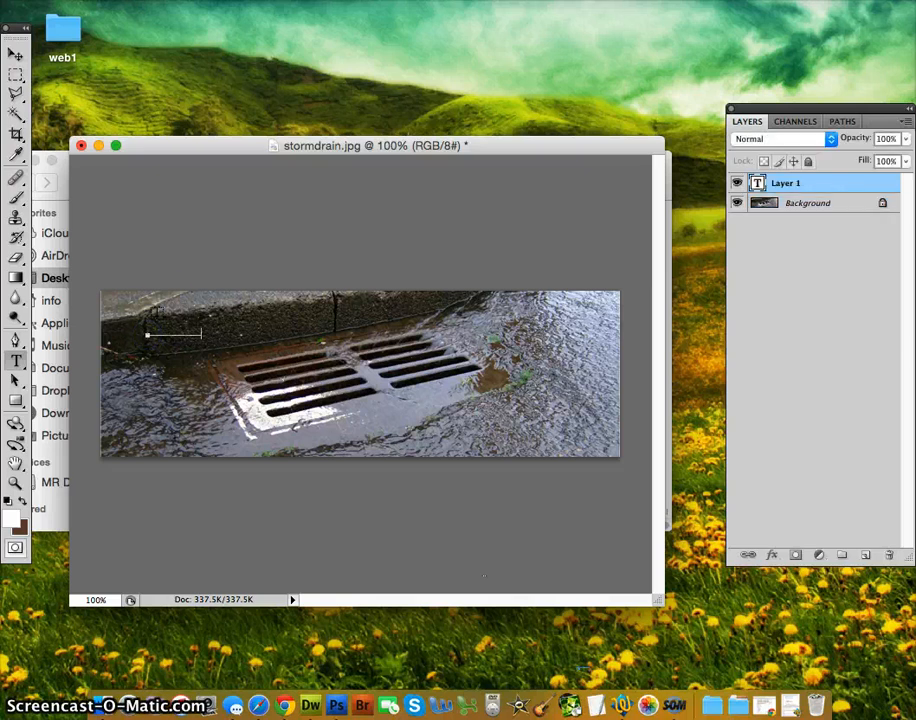
text(STORM DRAIN)
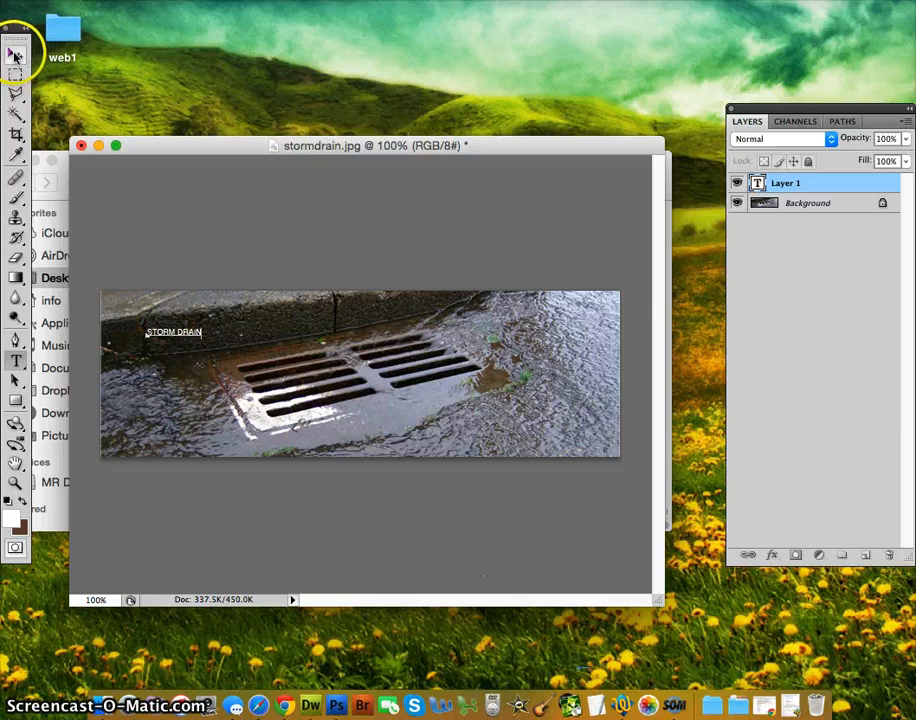
click(14, 55)
click(14, 55)
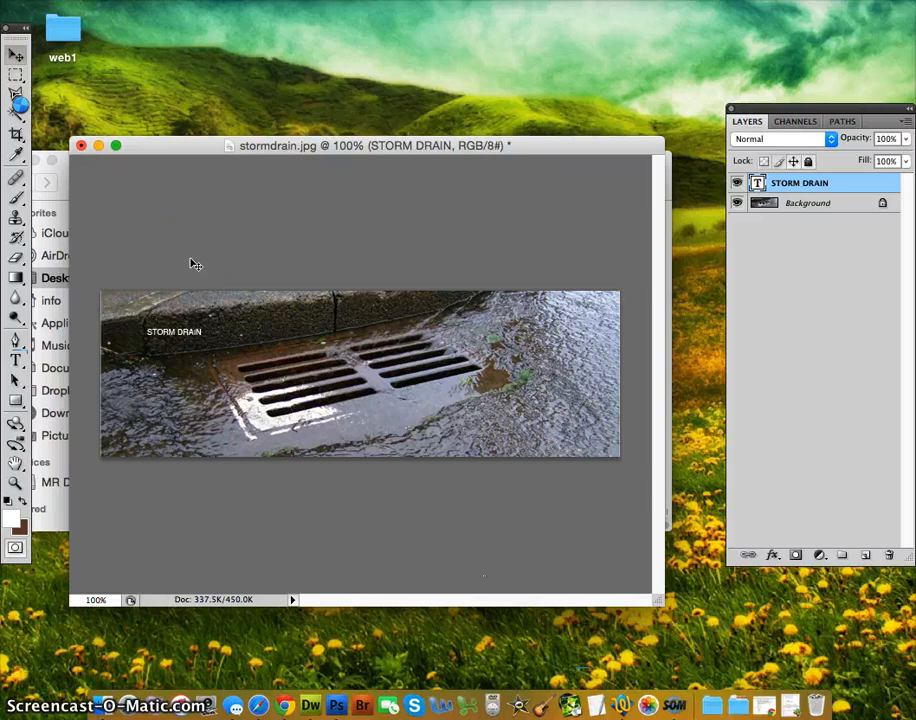
Scale the STORM DRAIN text up to about half the banner's width and move it to the banner's upper-left corner.
key(super+t)
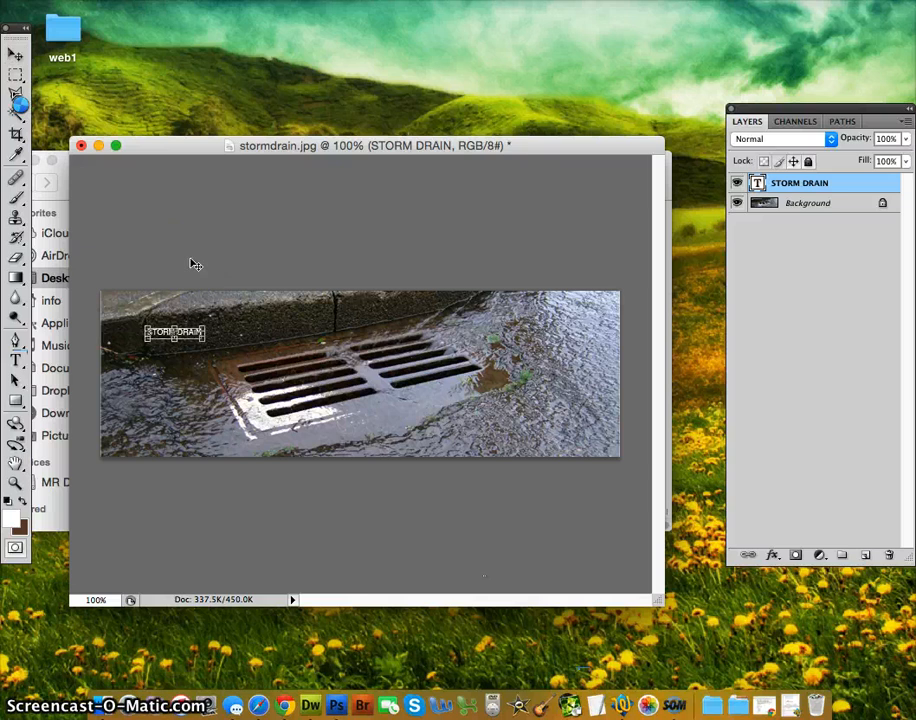
drag(203, 340, 407, 428)
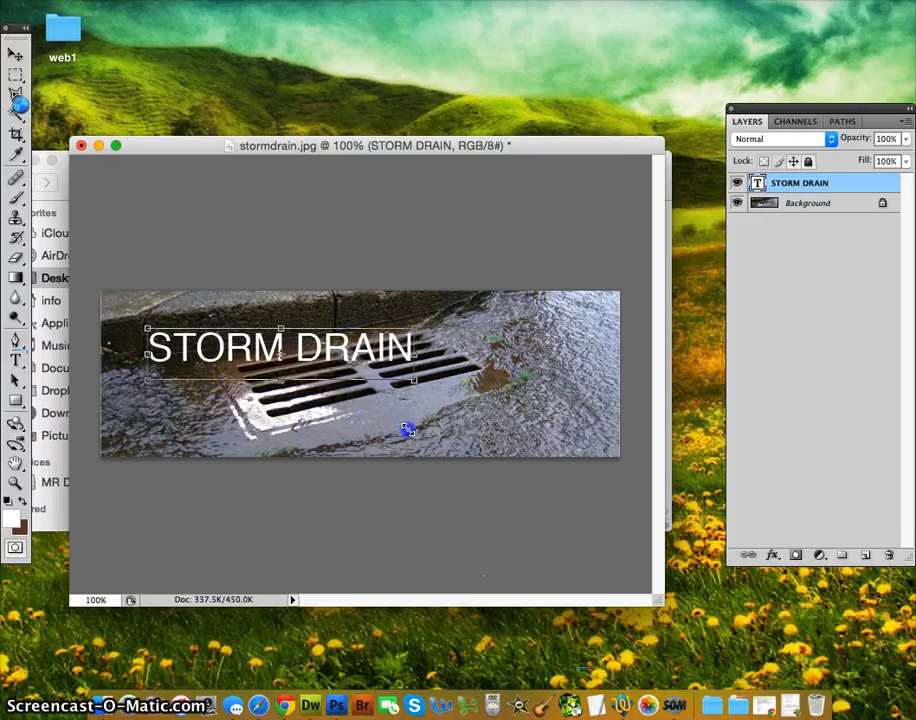
key(Return)
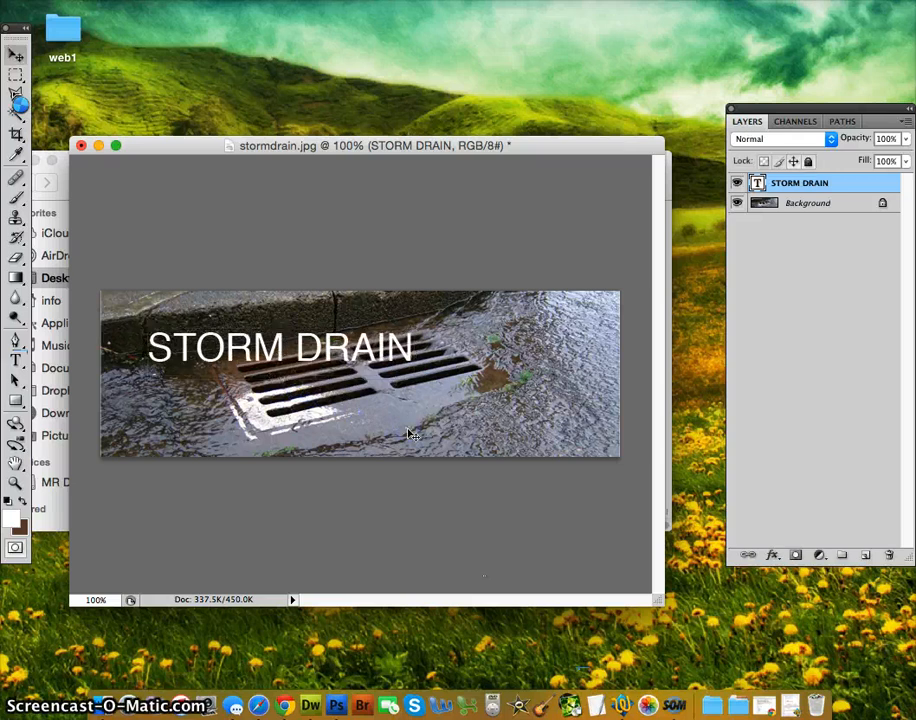
drag(310, 340, 275, 322)
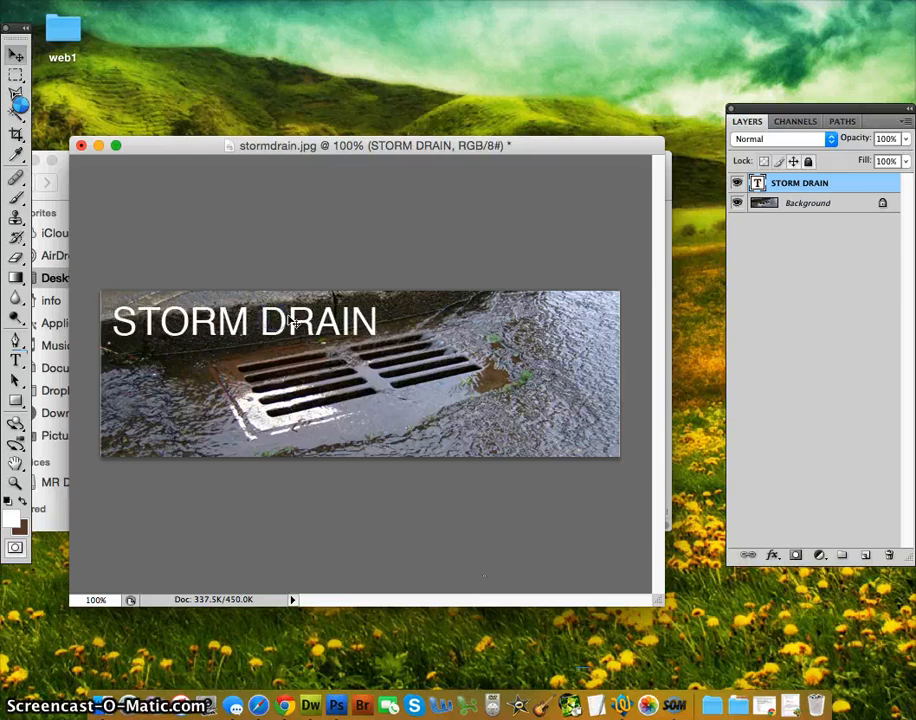
click(375, 309)
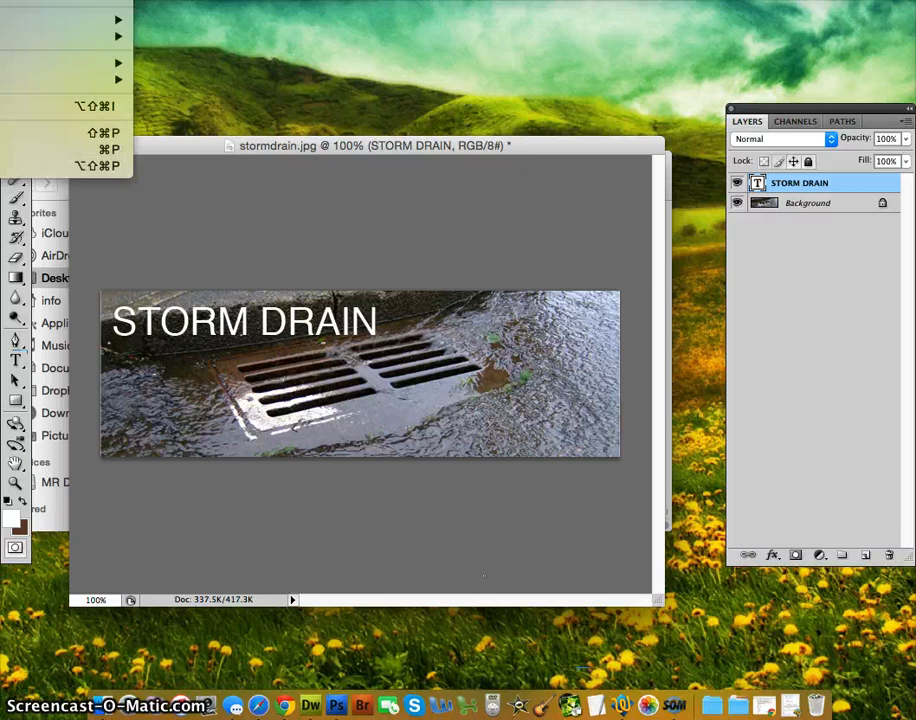
Save the layered banner as stormdrain.psd in Photoshop format in the images folder, with Maximize compatibility on.
click(538, 109)
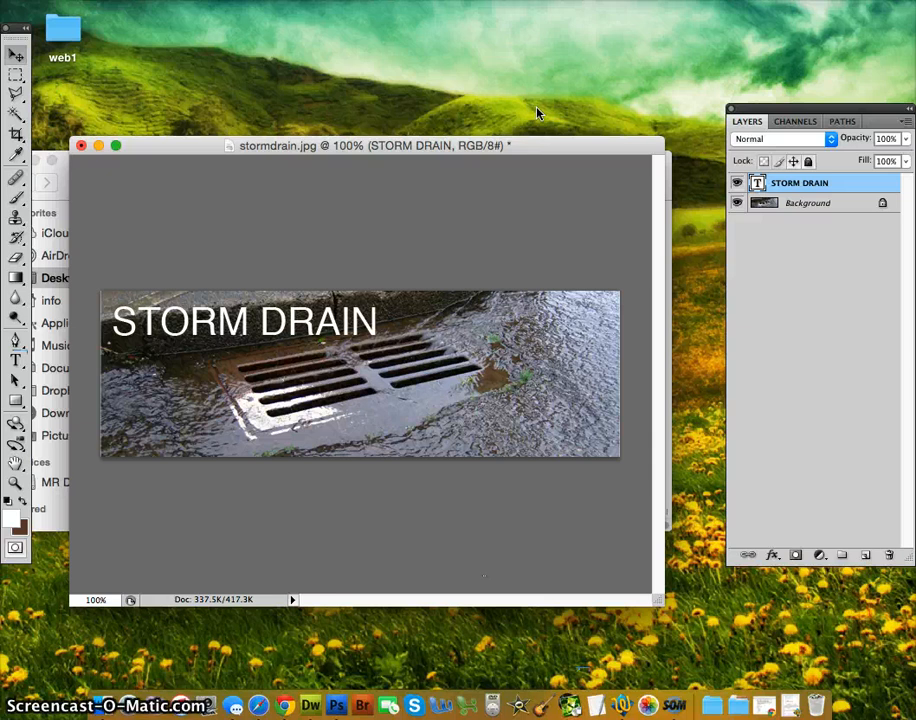
click(511, 98)
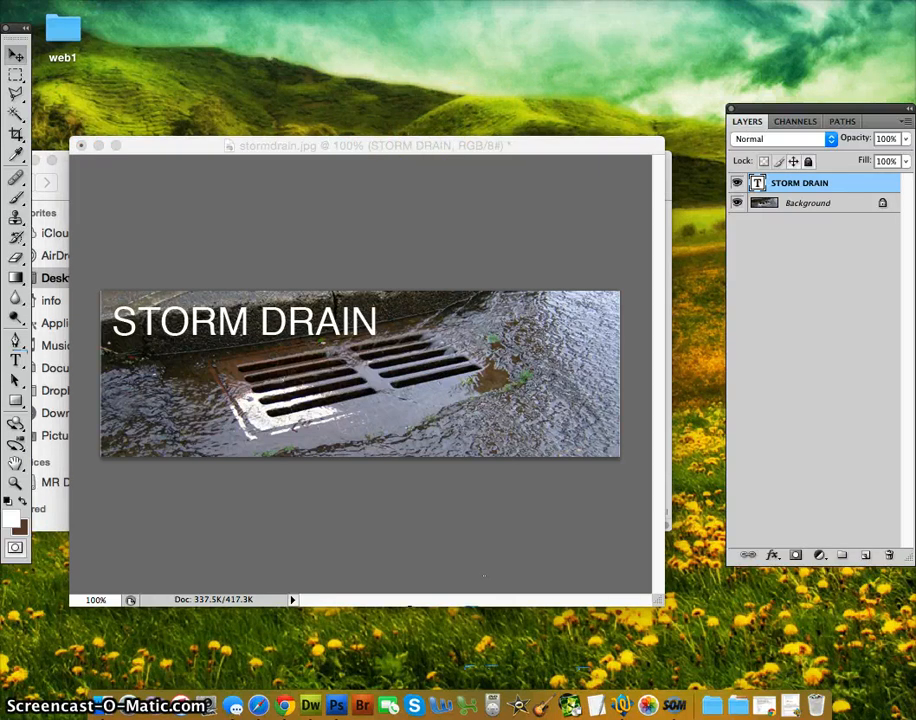
key(super+shift+s)
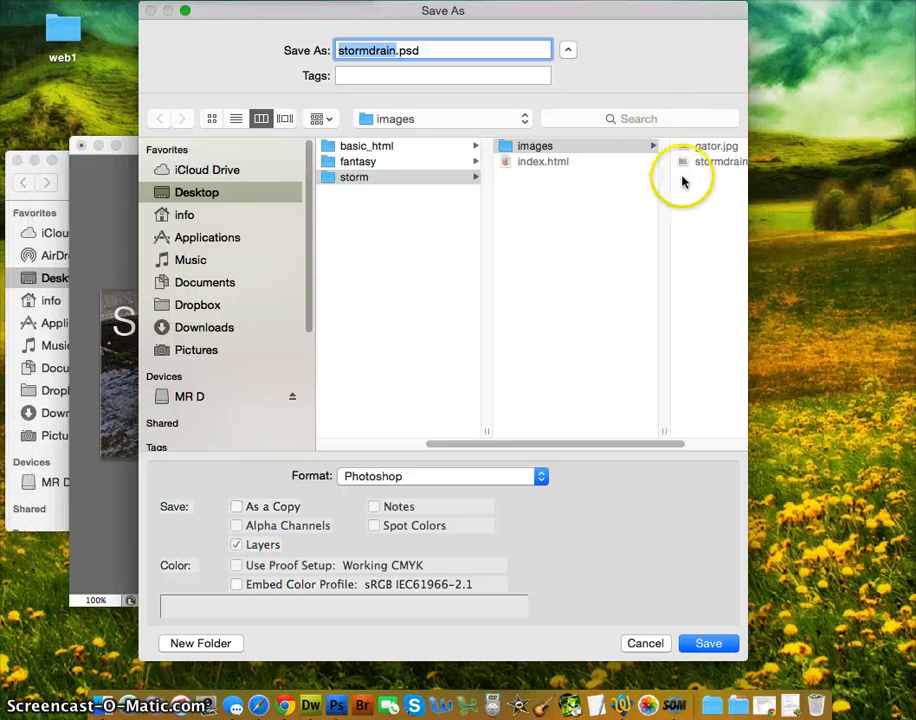
click(535, 147)
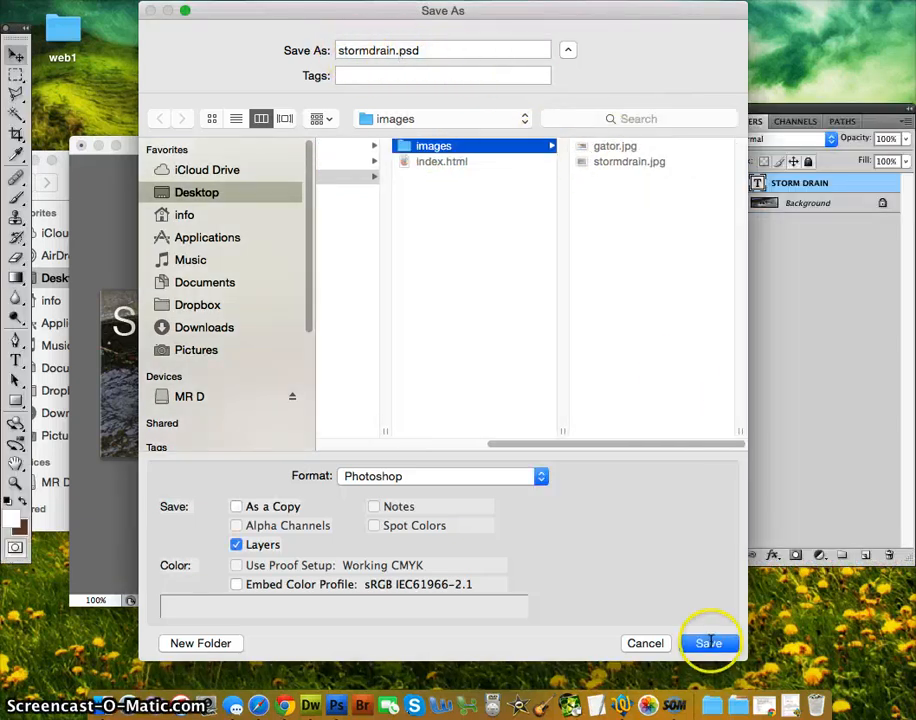
click(709, 643)
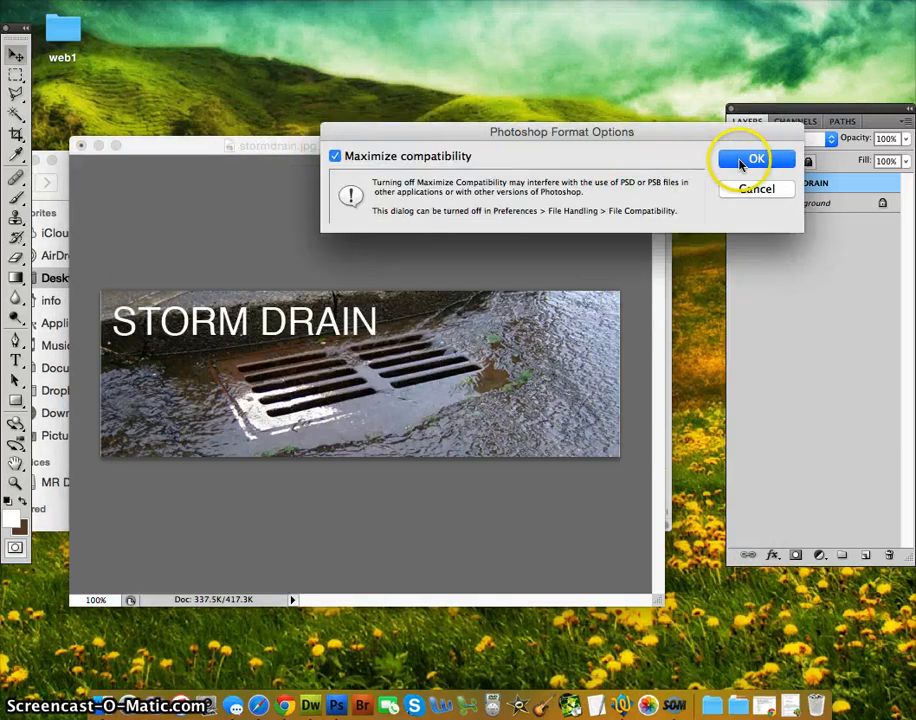
click(735, 158)
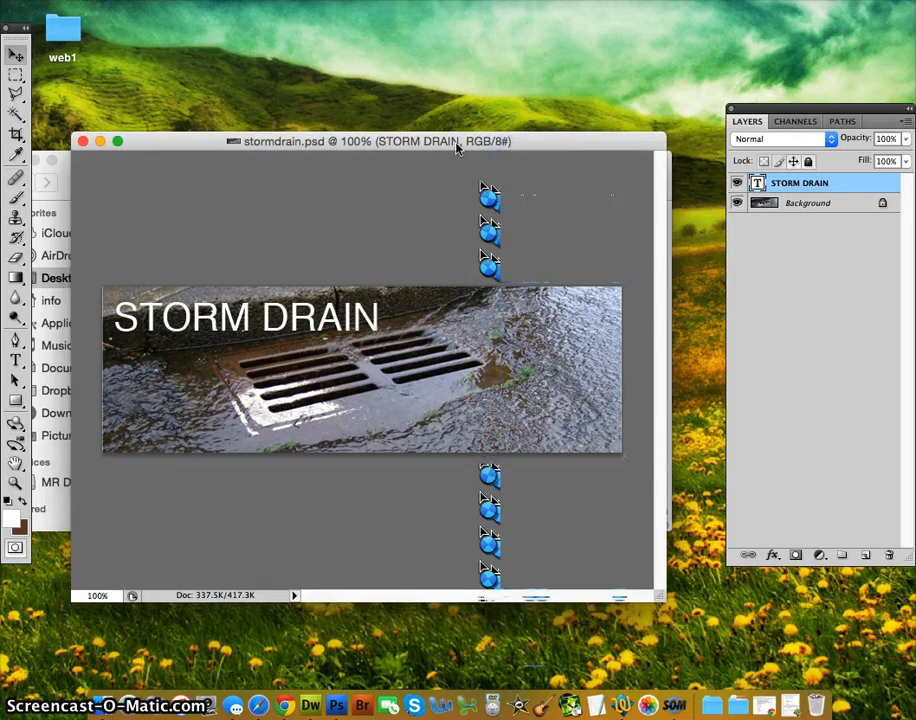
Check the site's images folder in Finder for the saved stormdrain.psd, then return to the banner in Photoshop.
drag(400, 146, 508, 253)
click(399, 160)
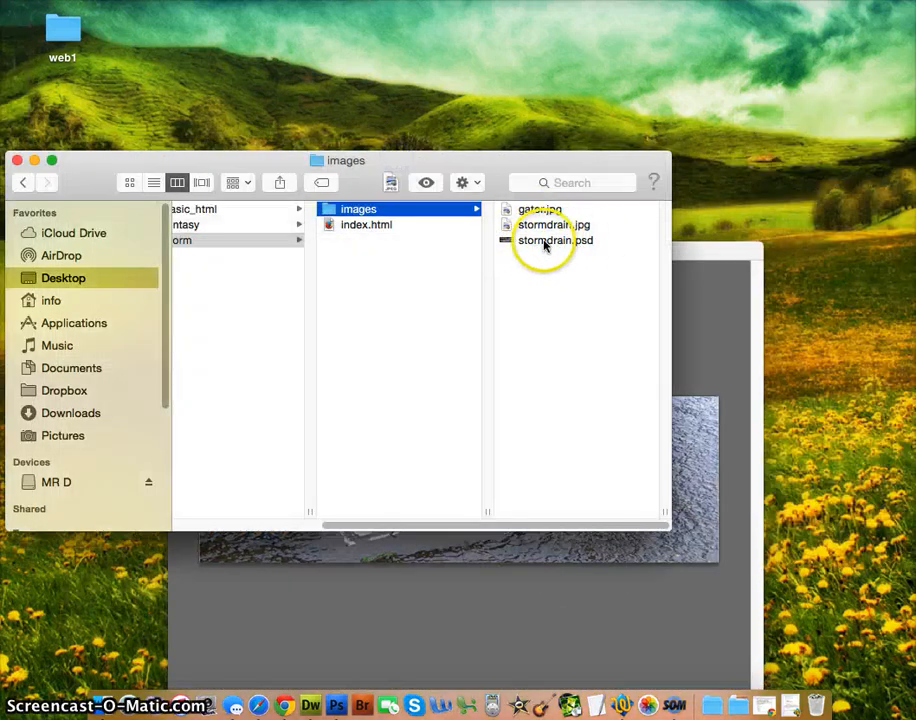
click(693, 250)
drag(686, 250, 642, 121)
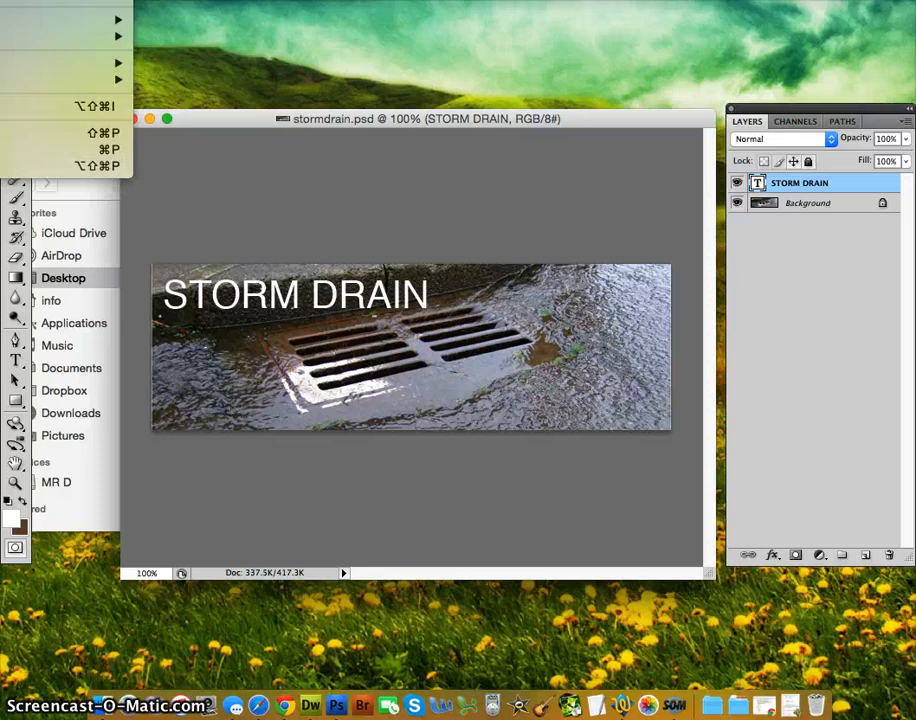
Open the banner in Save for Web & Devices and set JPEG format with quality 76.
click(331, 96)
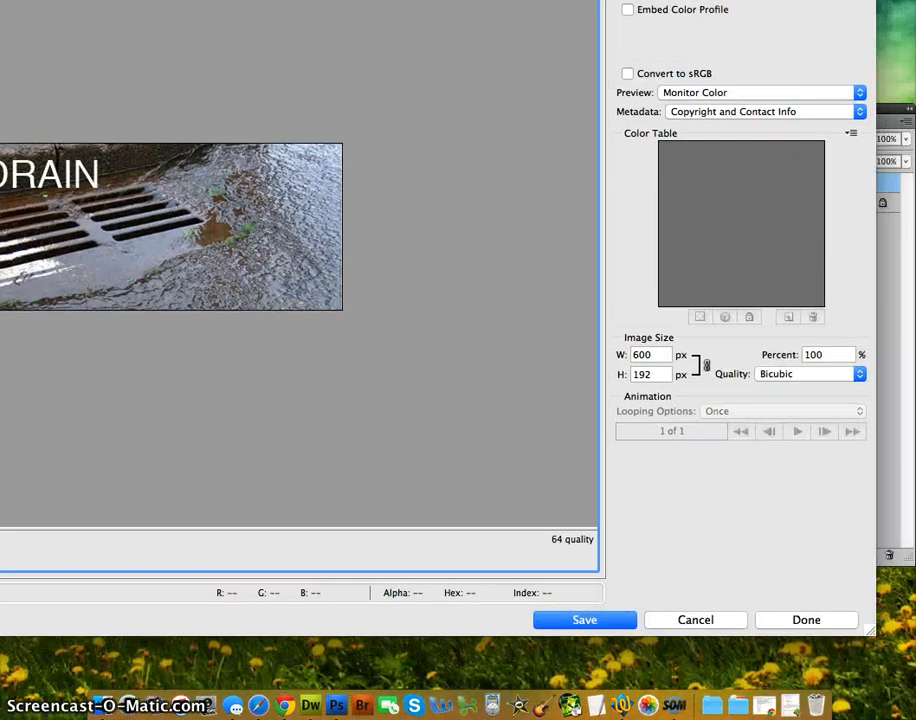
click(664, 75)
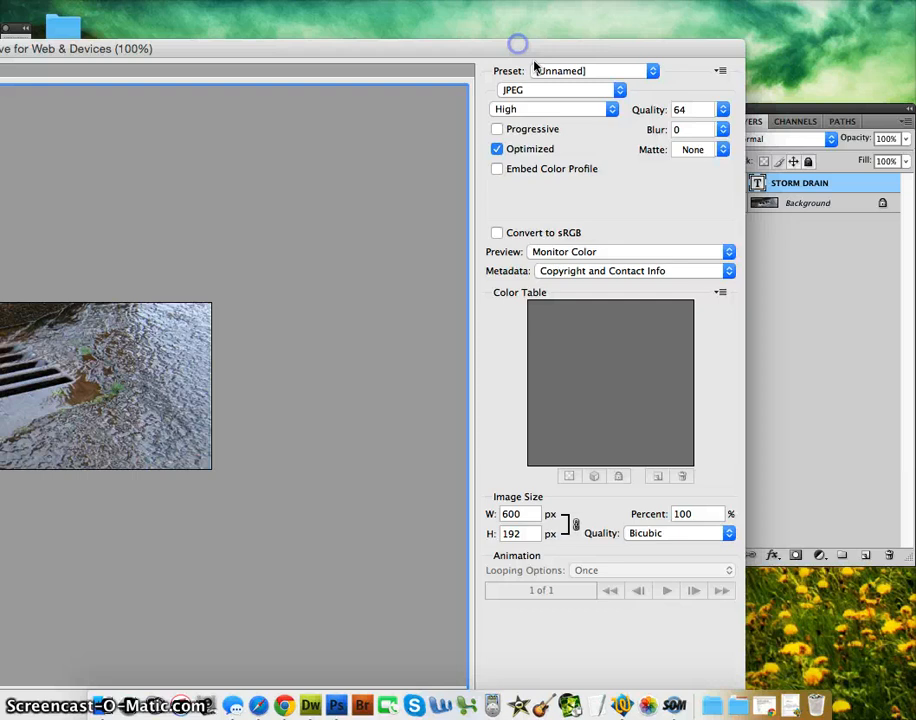
click(537, 92)
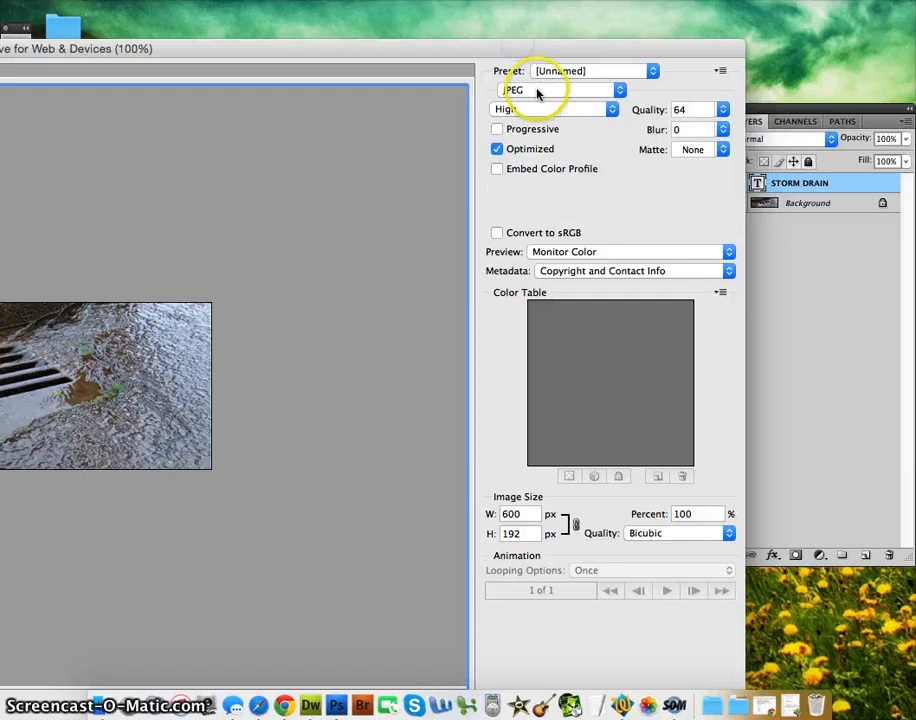
click(665, 151)
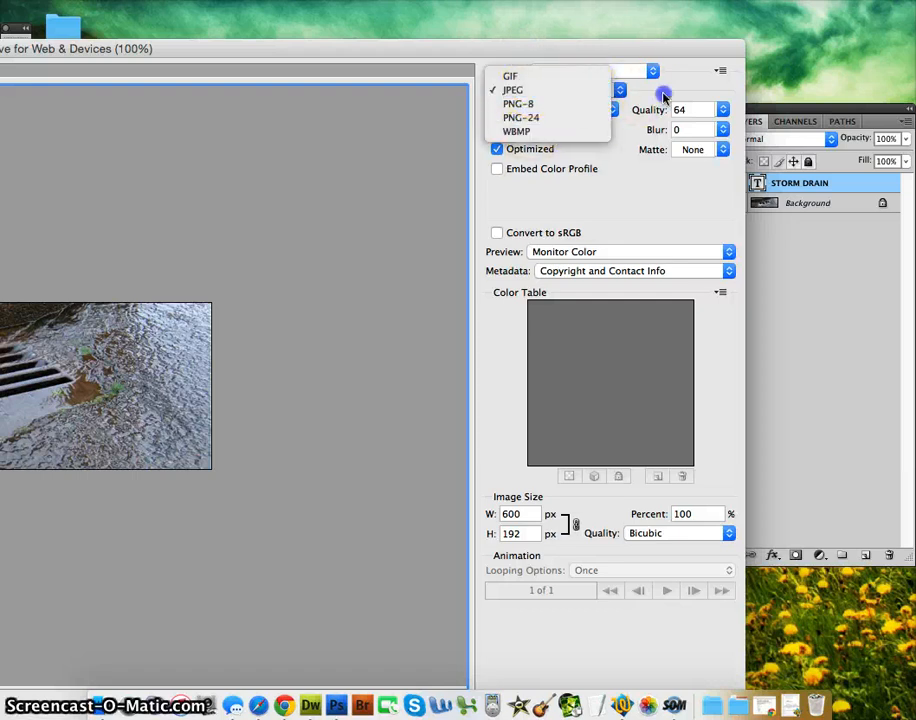
drag(724, 113, 703, 130)
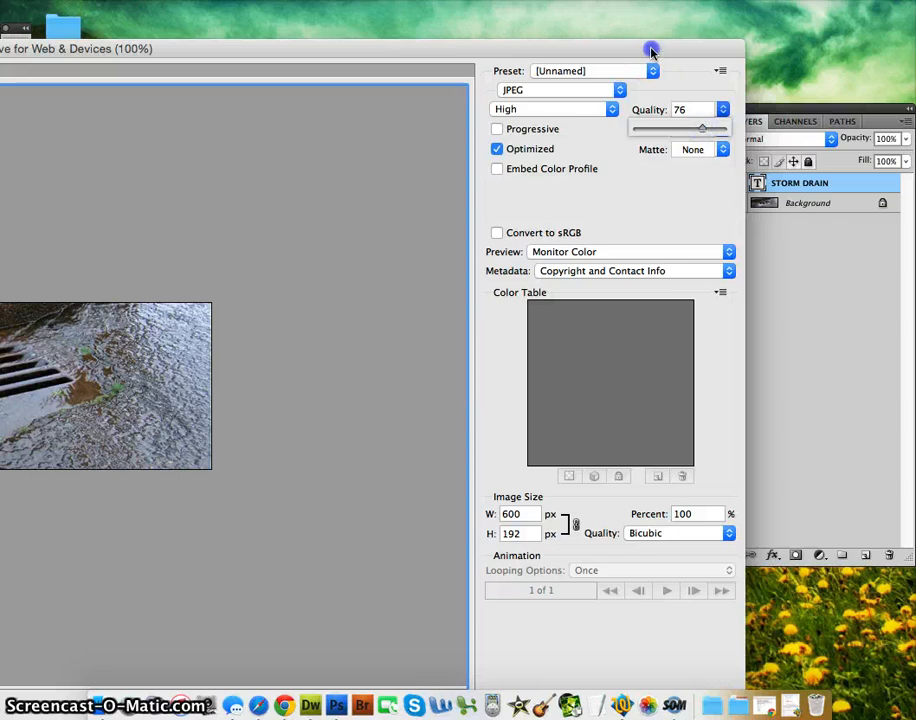
Save the optimized image as stormdrain.jpg on the Desktop with the format Images Only.
drag(650, 45, 803, 0)
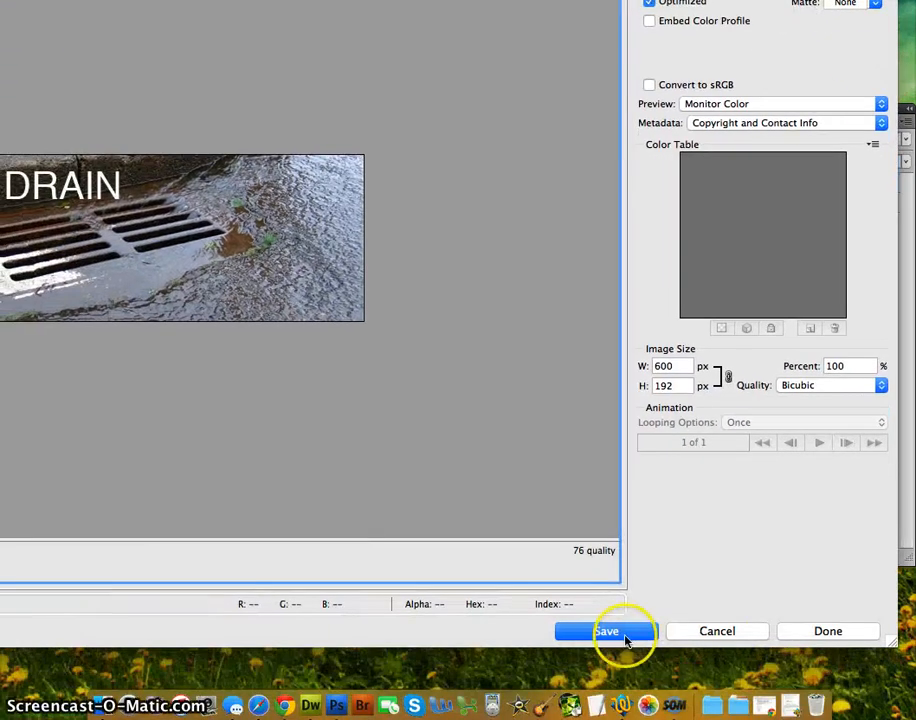
click(618, 634)
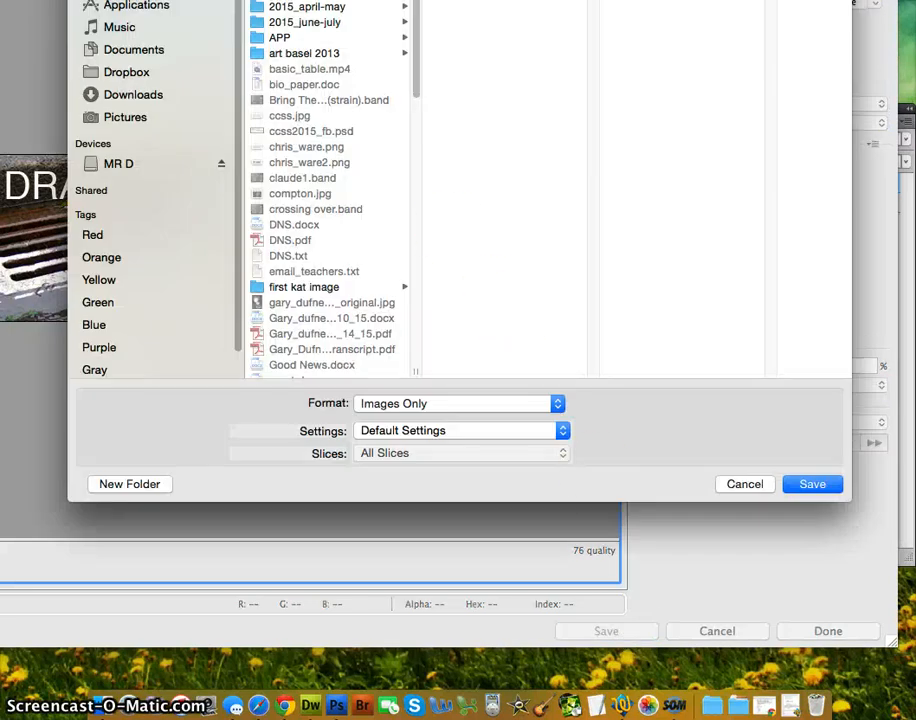
drag(420, 0, 528, 61)
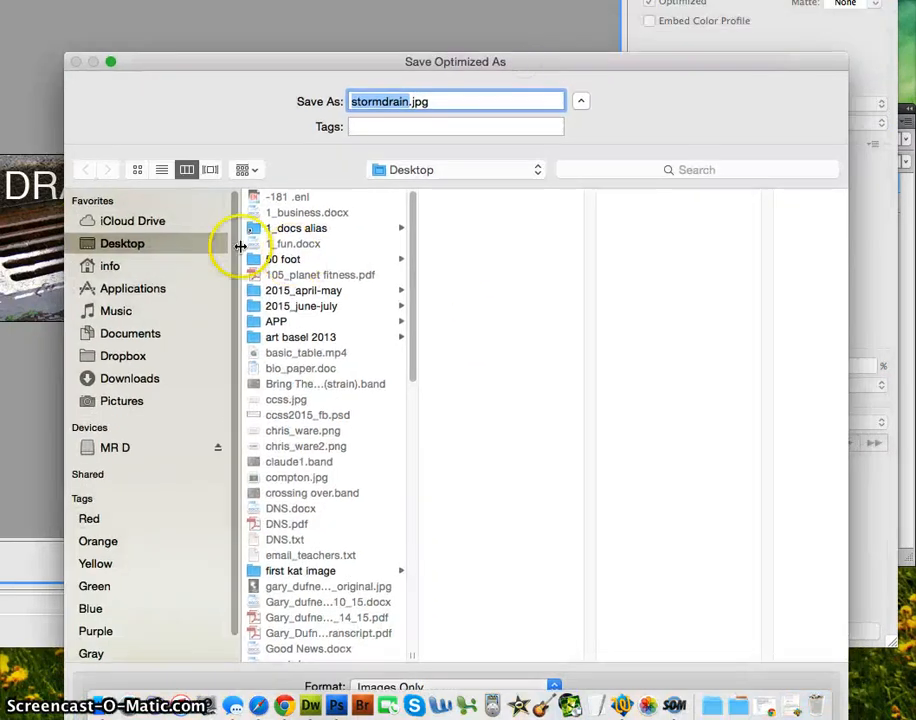
click(176, 246)
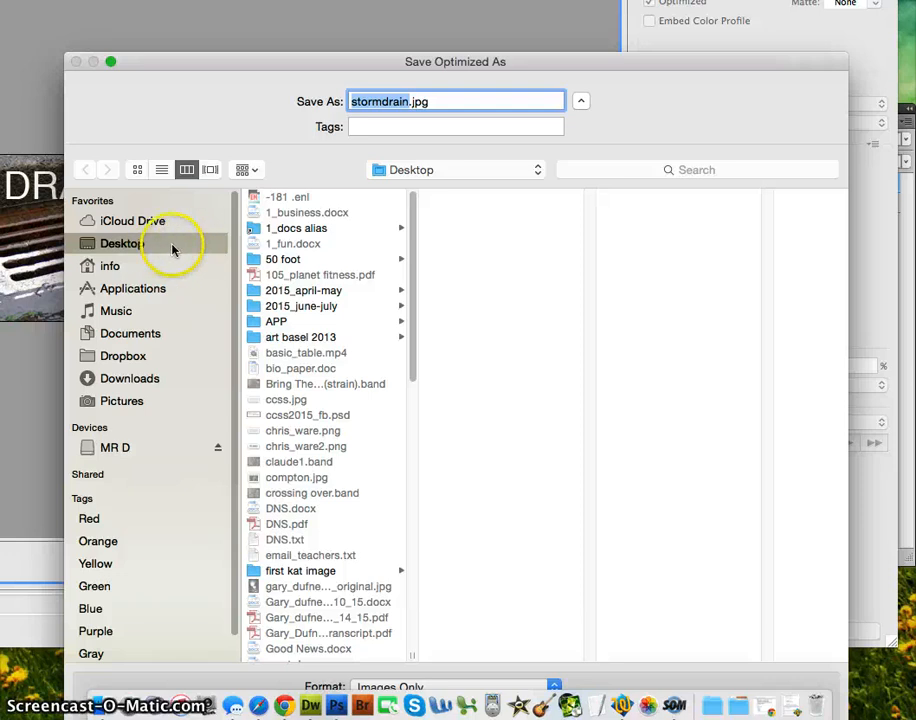
drag(466, 61, 374, 0)
click(706, 620)
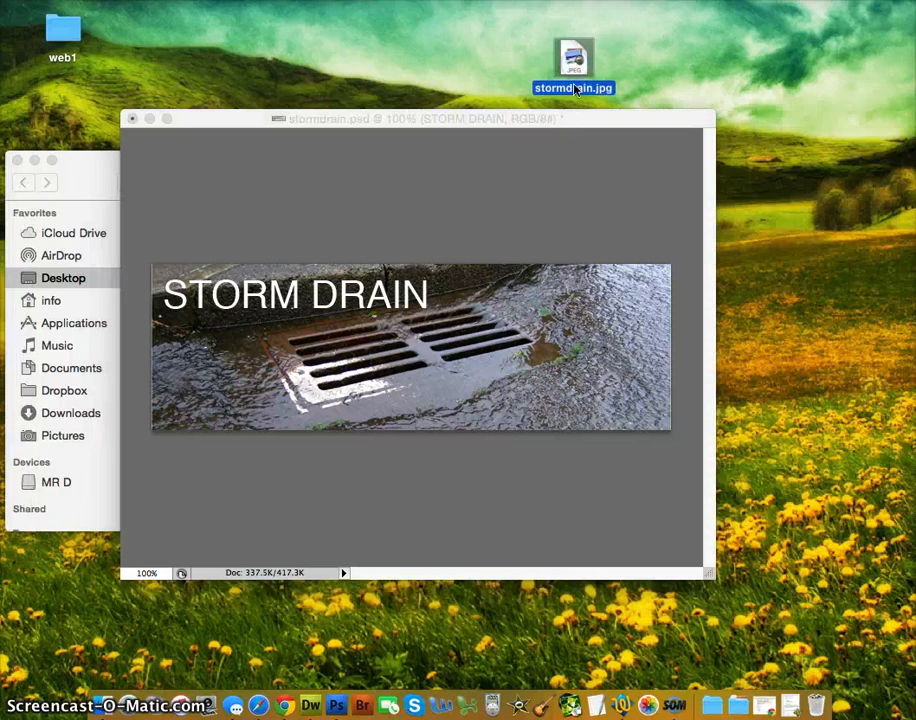
Uncover the images folder window in Finder and examine the original stormdrain.jpg stored there.
click(565, 129)
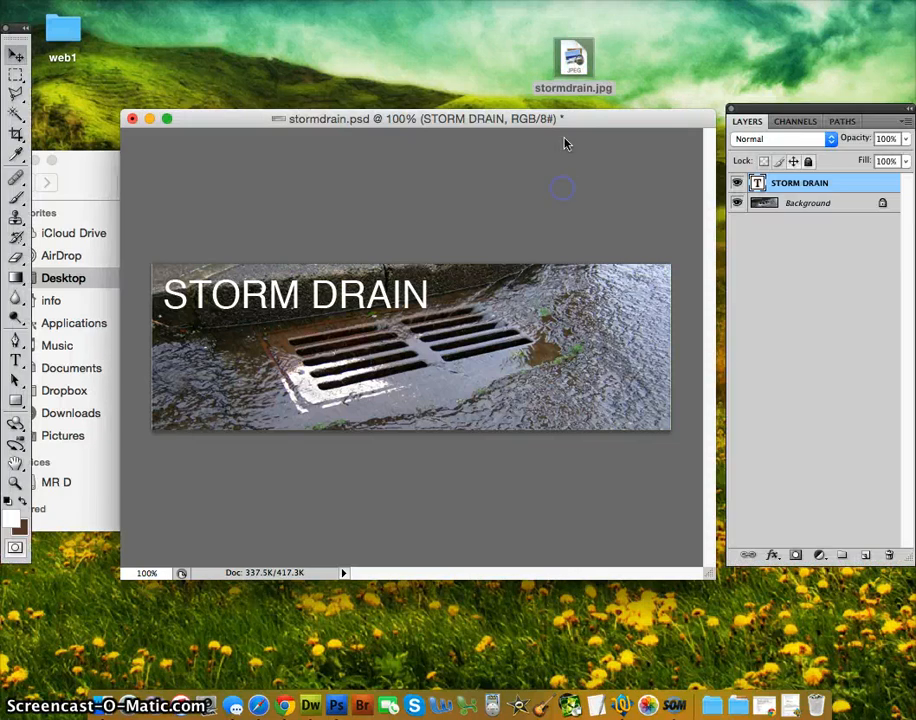
drag(565, 119, 545, 318)
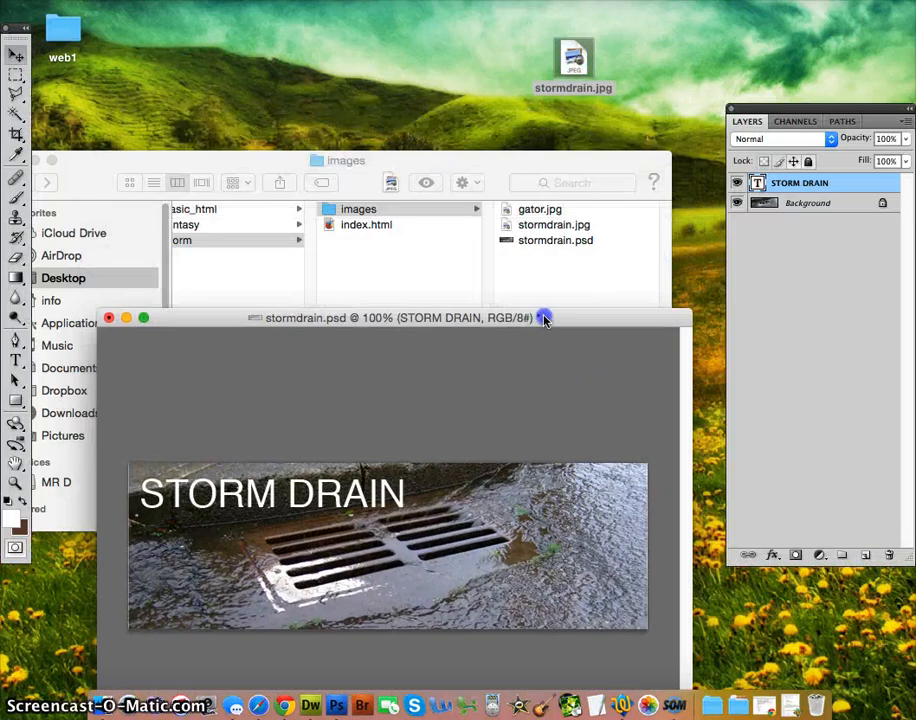
click(536, 160)
click(548, 225)
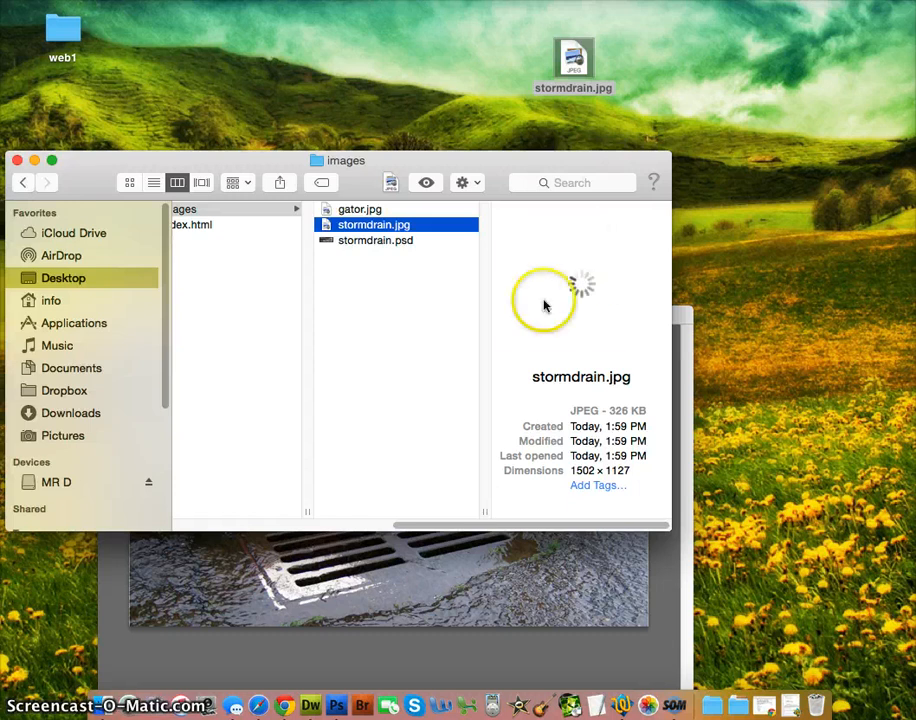
Rename the exported stormdrain.jpg on the Desktop as stormdrain_banner.jpg.
click(575, 60)
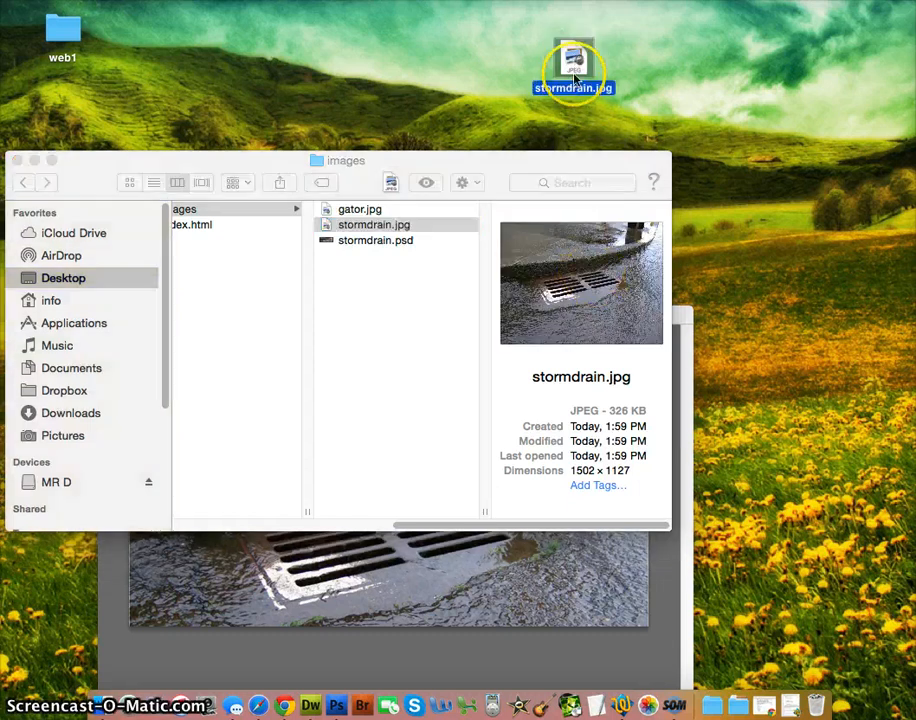
click(570, 88)
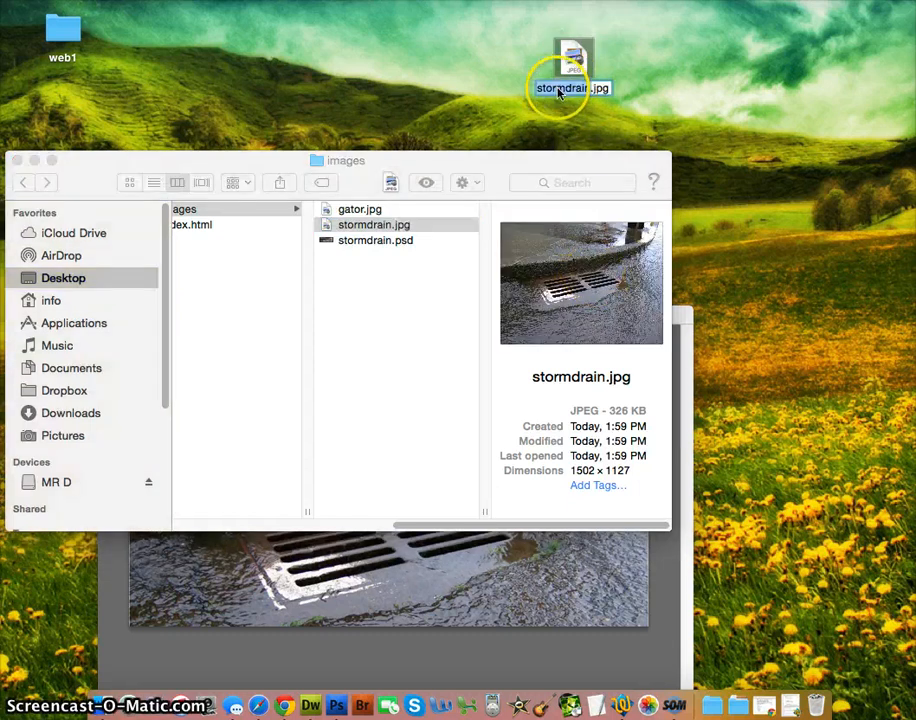
click(589, 88)
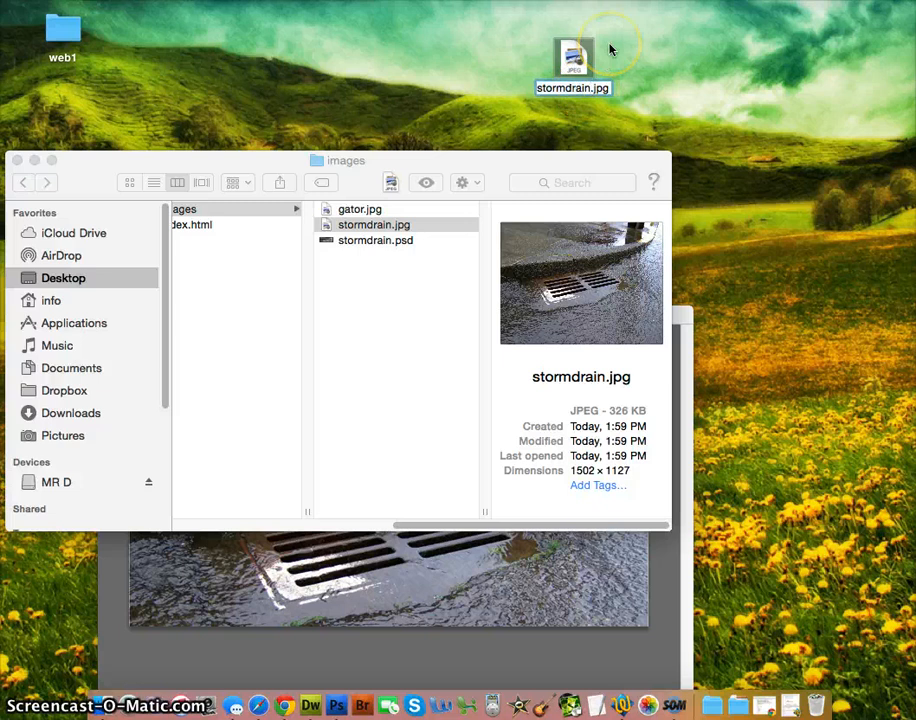
text(_banner)
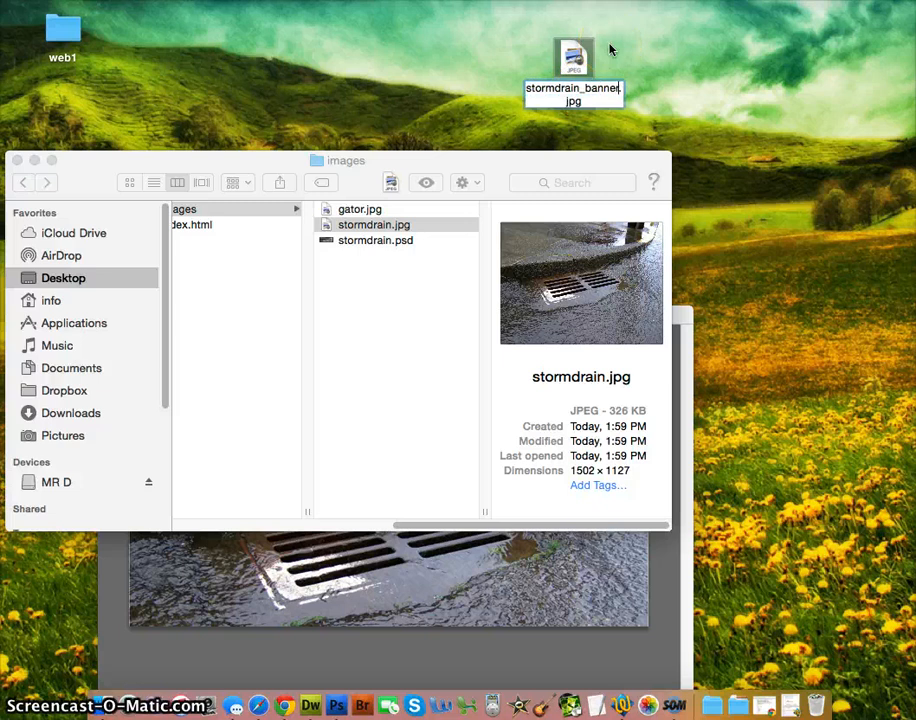
key(Return)
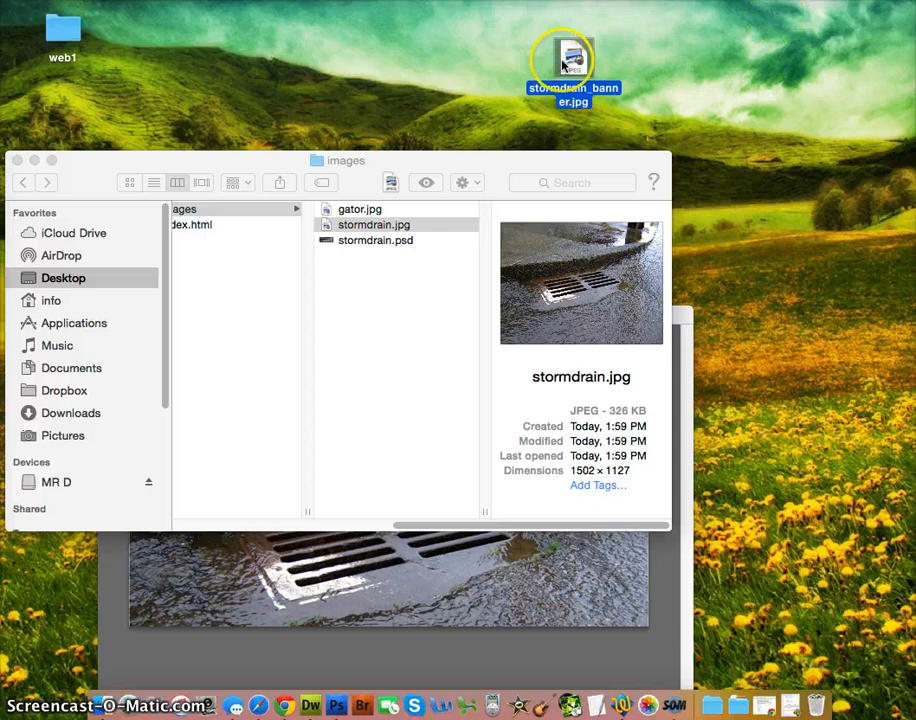
Move stormdrain_banner.jpg from the Desktop into the site's images folder.
drag(560, 93, 623, 188)
click(564, 341)
click(549, 210)
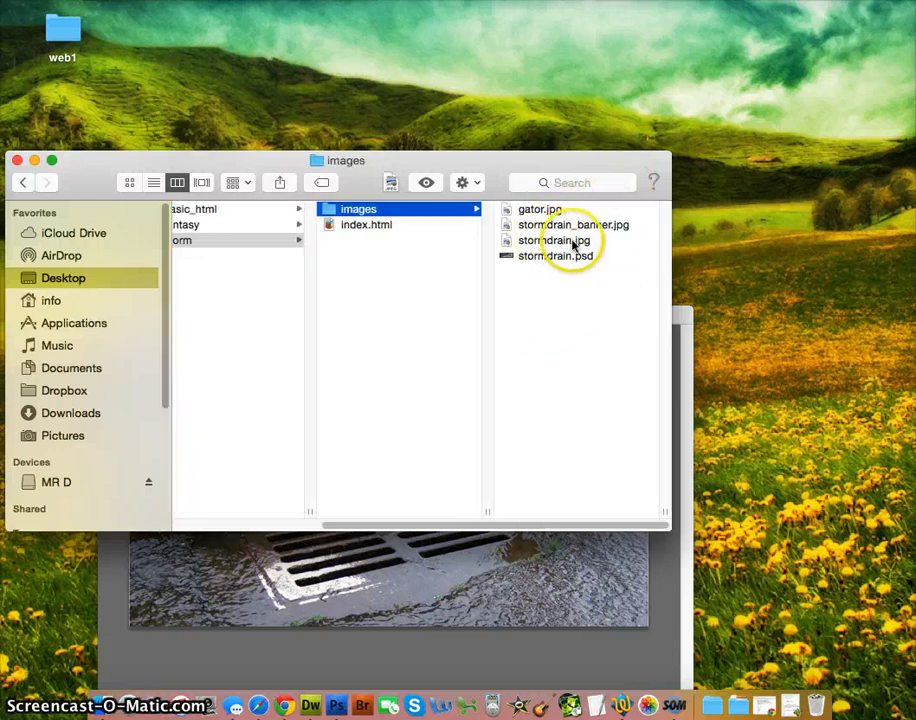
Back in Photoshop, add a Brightness/Contrast adjustment layer above the STORM DRAIN text and set its brightness to 117.
click(511, 613)
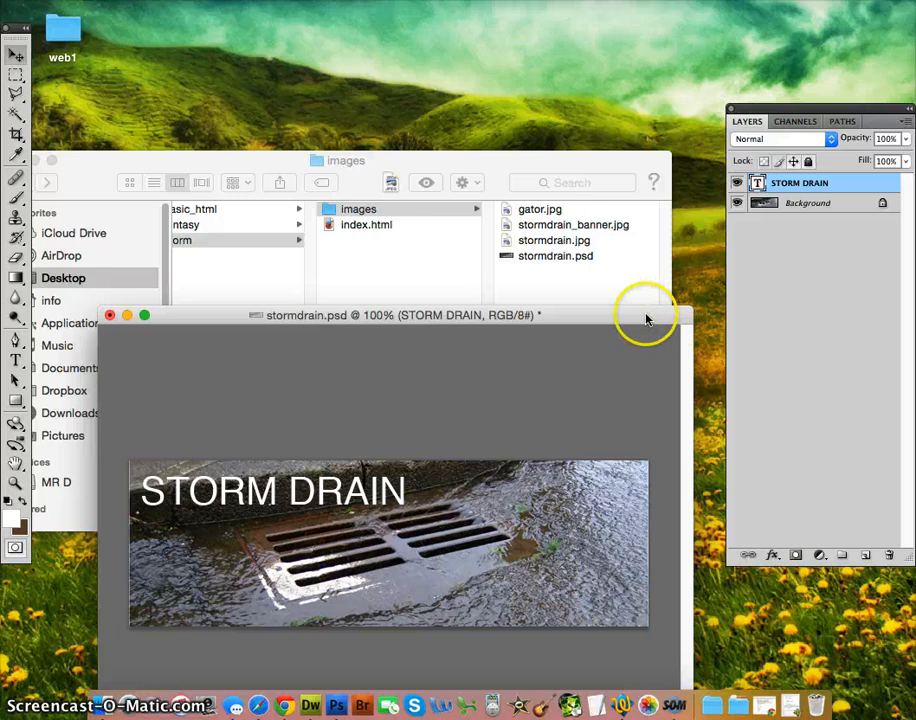
drag(646, 319, 636, 112)
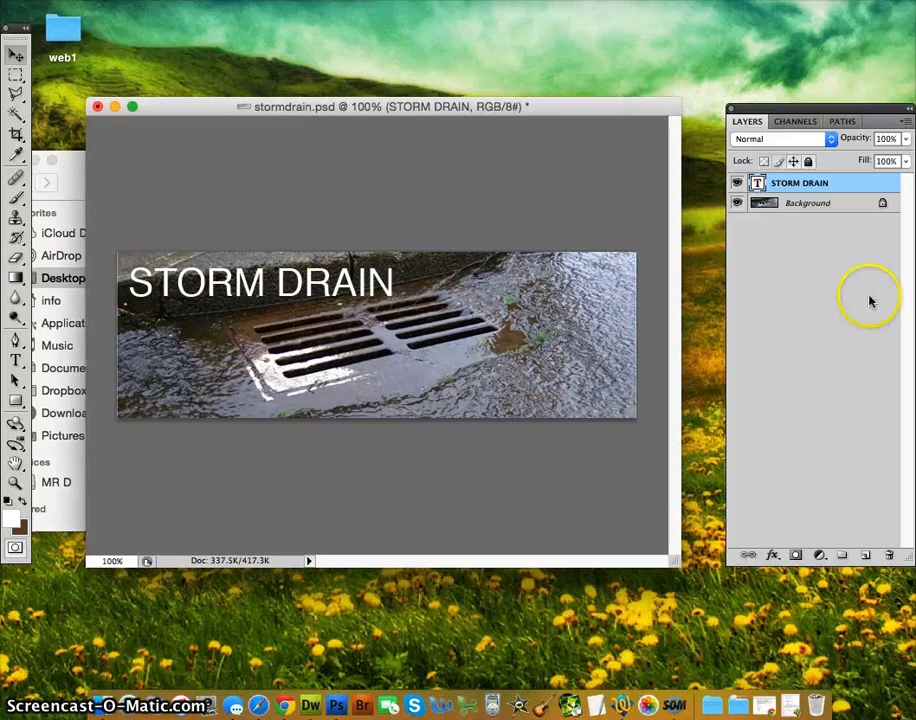
click(819, 555)
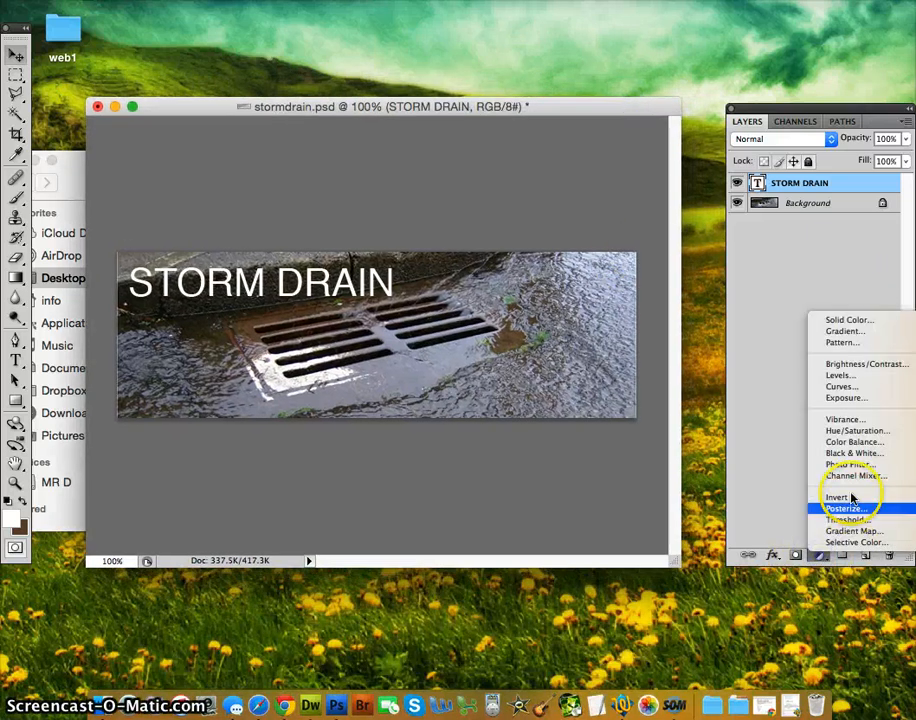
click(847, 365)
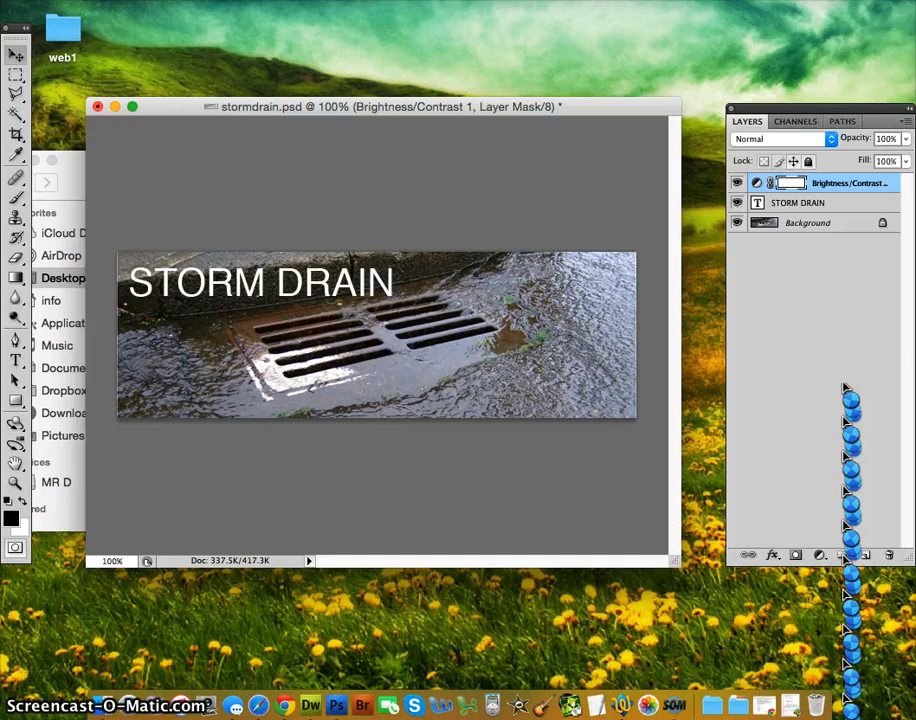
drag(842, 112, 559, 169)
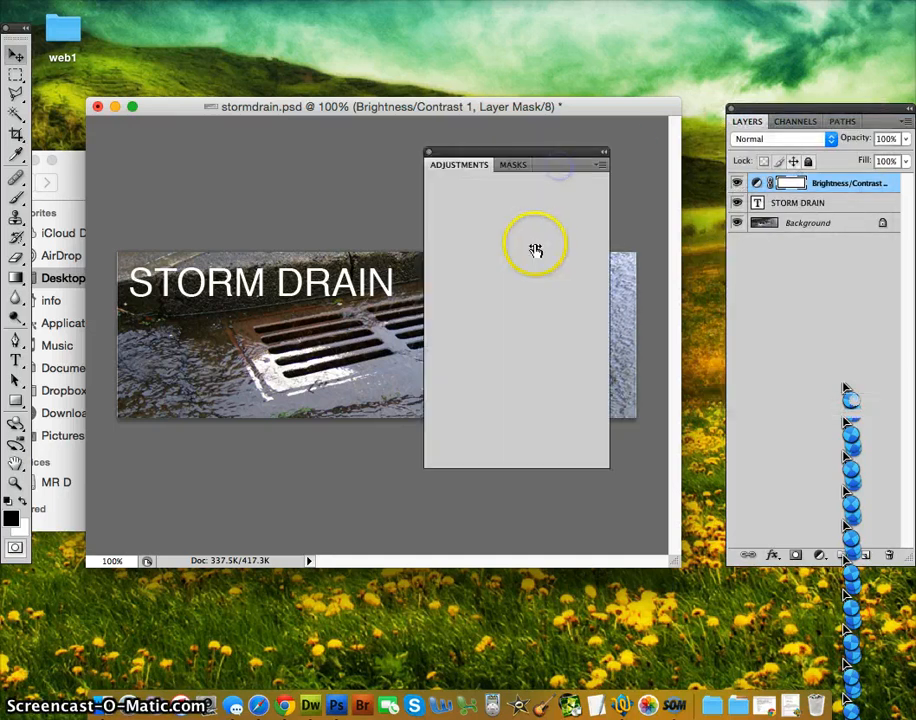
drag(518, 232, 582, 231)
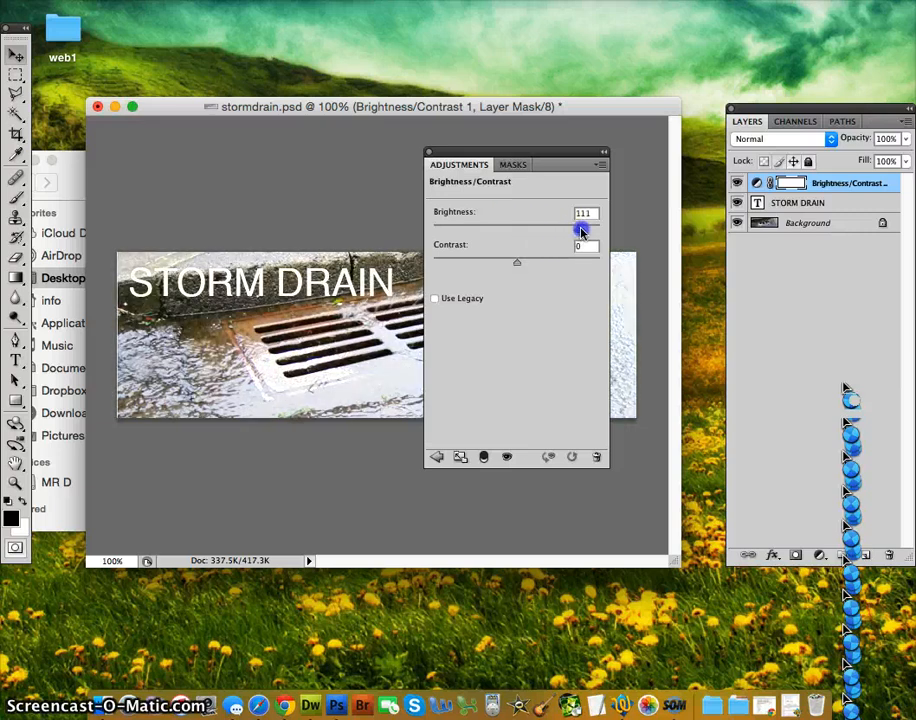
drag(546, 150, 773, 293)
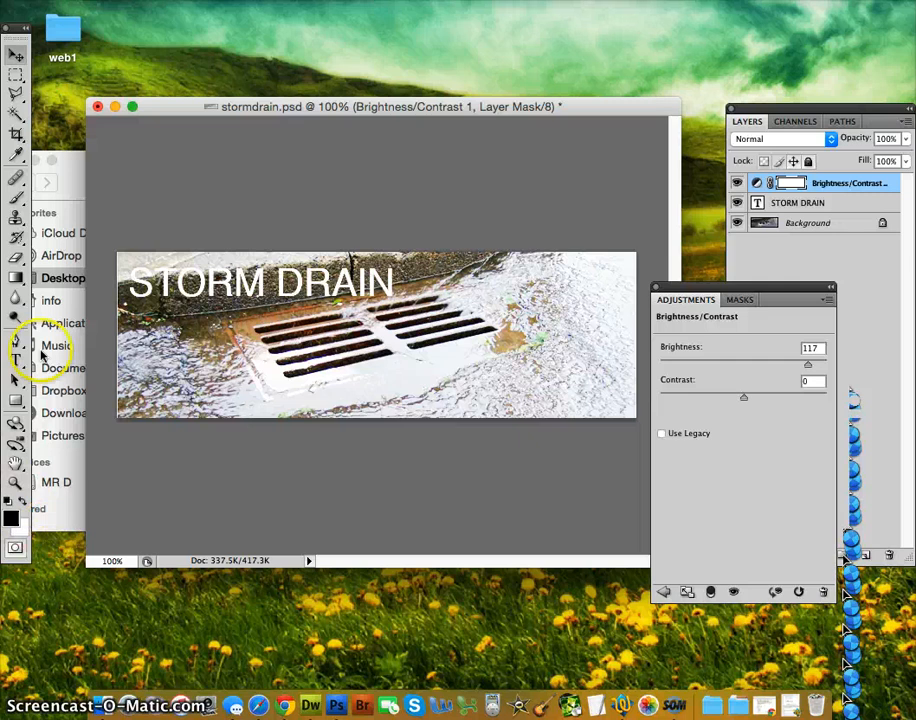
Paint black with a large soft brush on the Brightness/Contrast mask around the banner's edges, leaving the drain grate brightened.
click(13, 199)
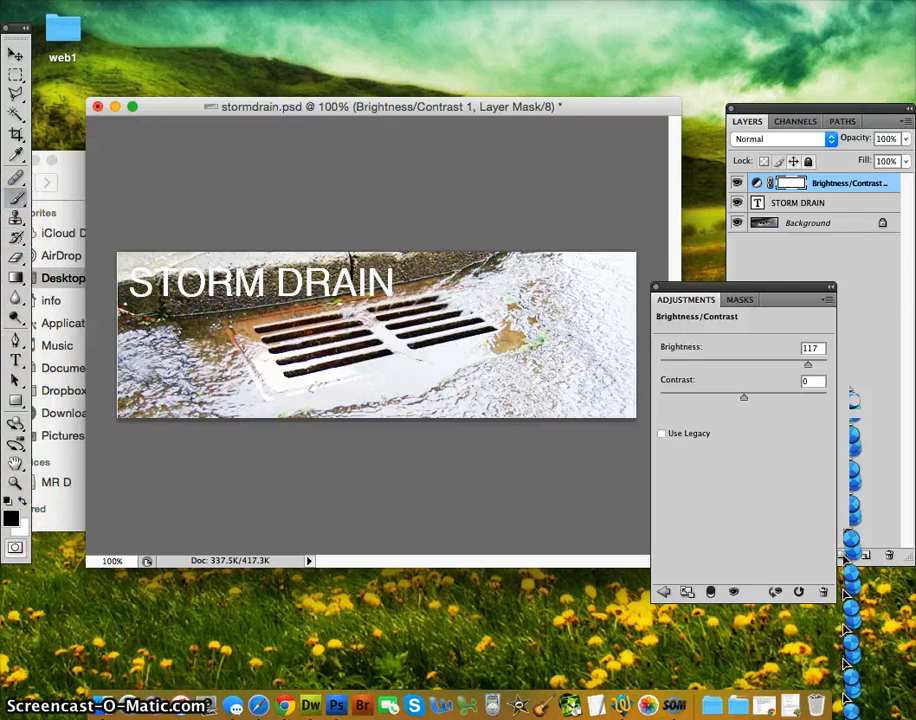
key(alt+shift+super+s)
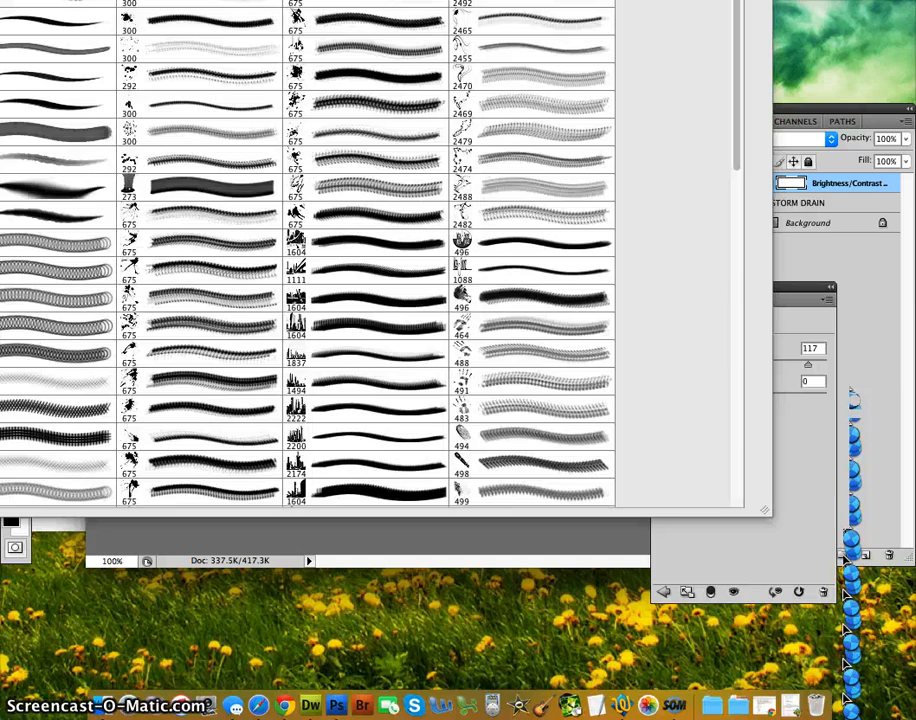
click(875, 37)
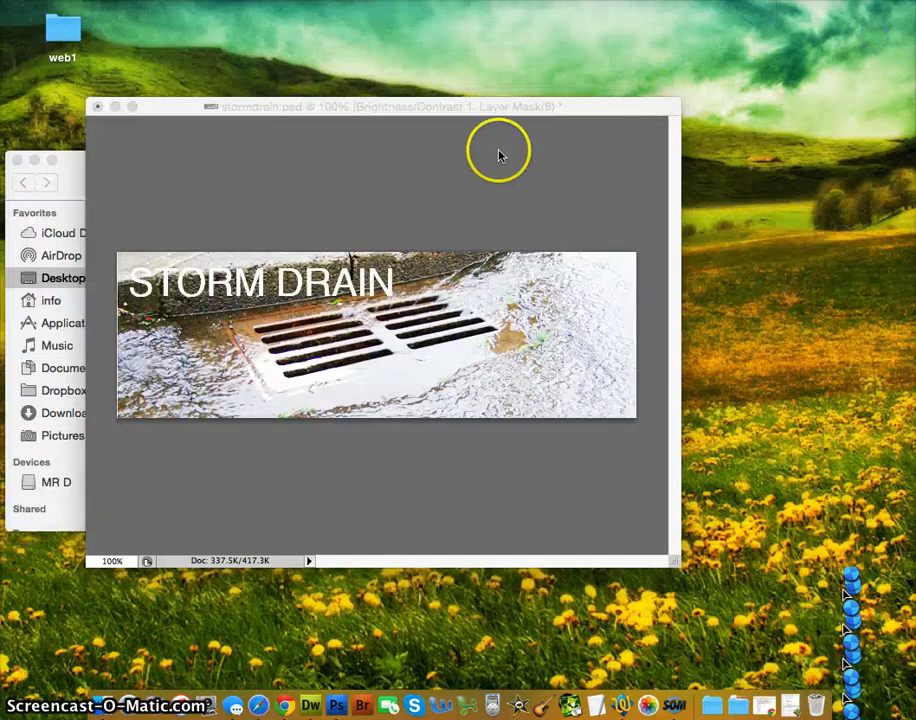
click(441, 104)
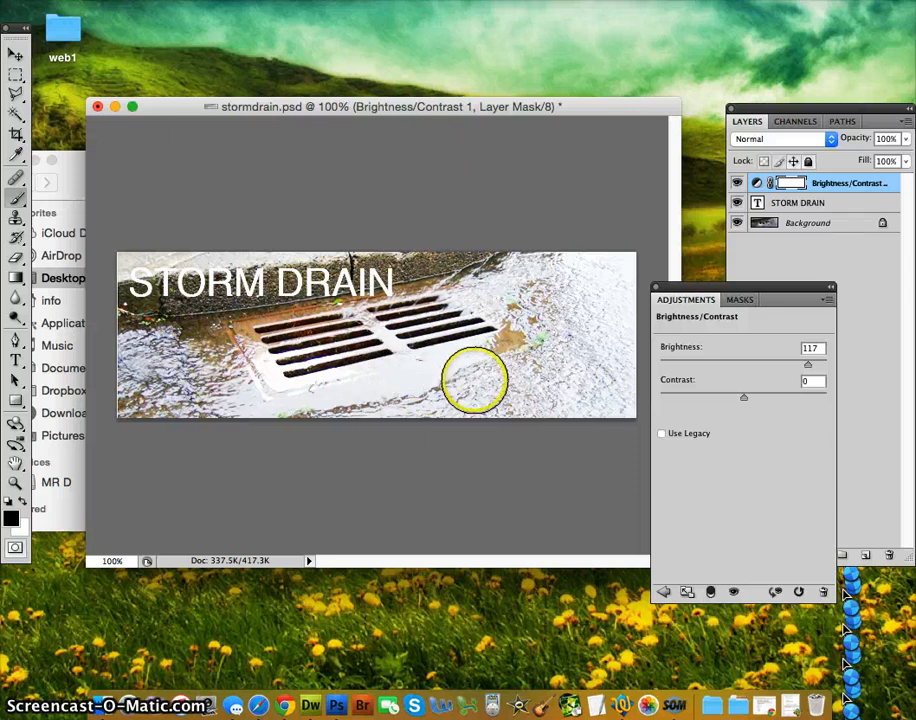
mouse_move(585, 275)
mouse_down()
mouse_move(605, 263)
mouse_move(613, 395)
mouse_move(366, 487)
mouse_move(182, 468)
mouse_move(112, 352)
mouse_move(206, 221)
mouse_move(335, 174)
mouse_move(460, 160)
mouse_move(580, 162)
mouse_up()
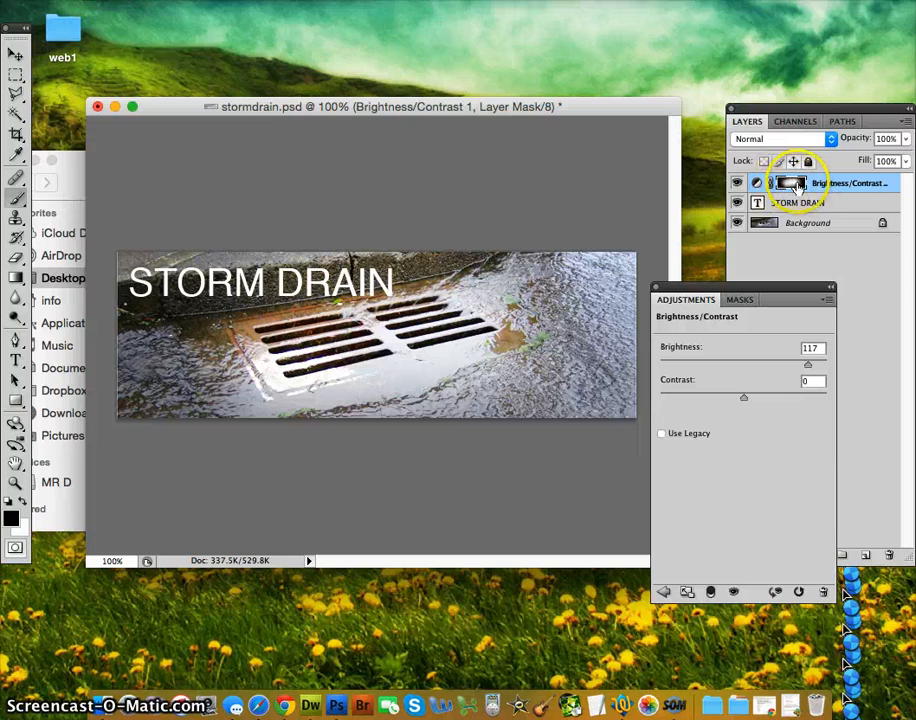
drag(578, 446, 460, 483)
drag(322, 468, 313, 484)
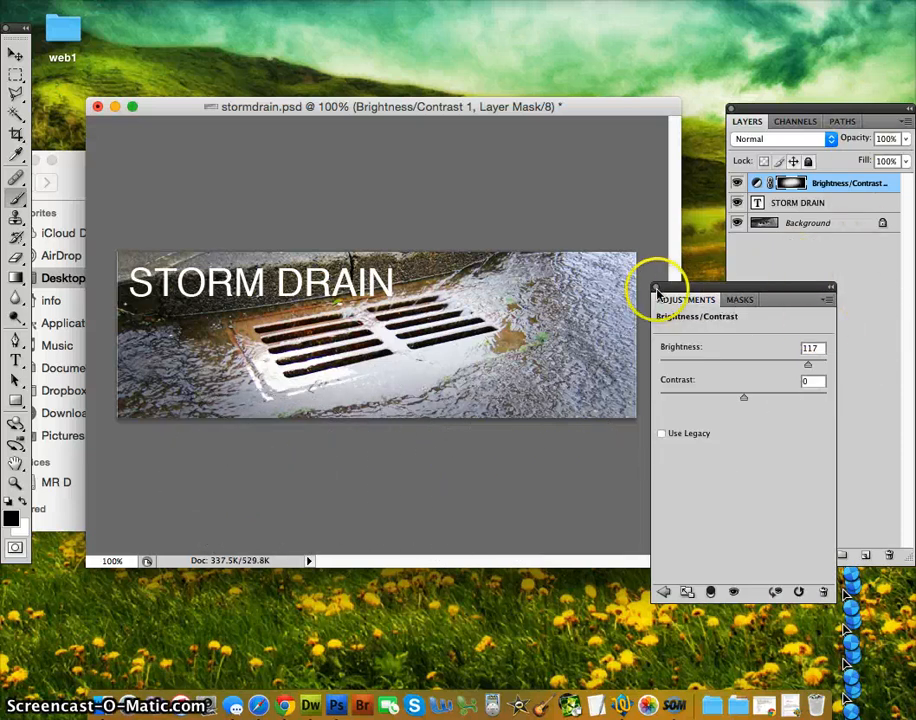
drag(705, 290, 548, 424)
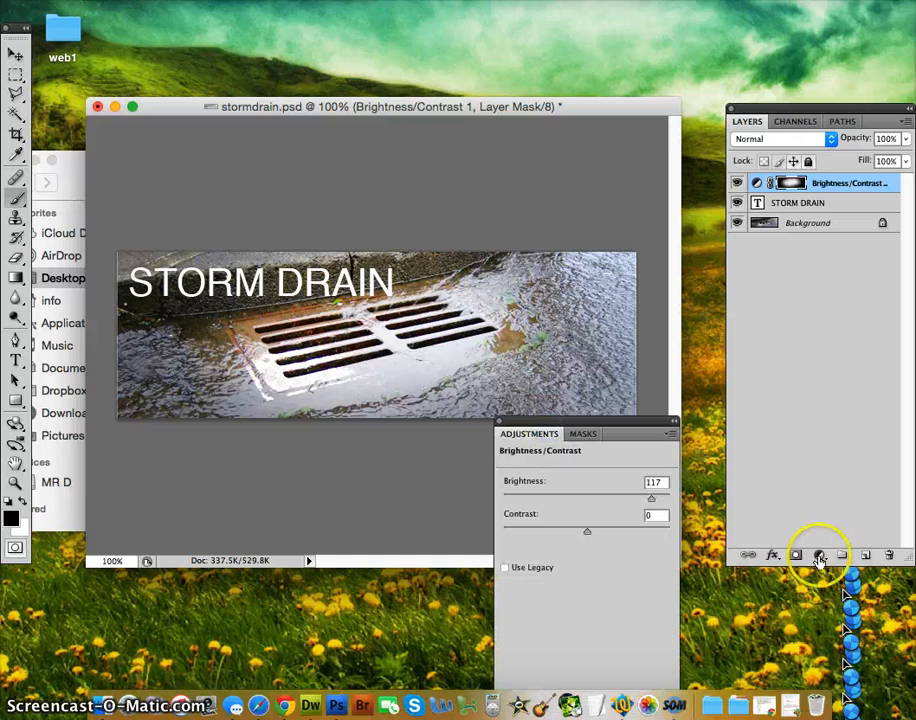
Add a Hue/Saturation adjustment layer above Brightness/Contrast, turn on Colorize, and set saturation to 66 and hue to 202.
click(819, 555)
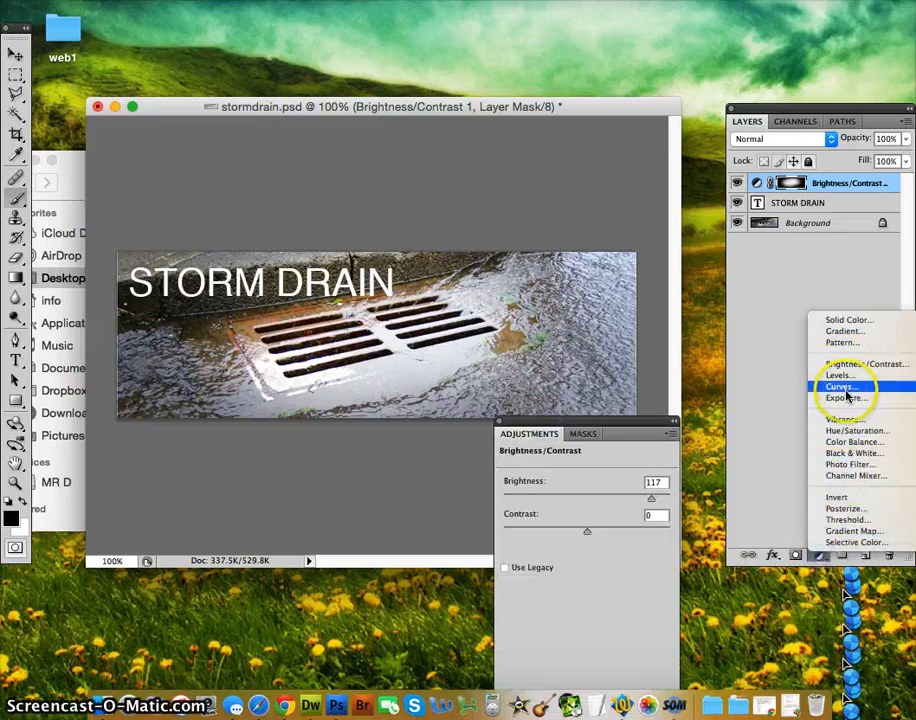
click(845, 430)
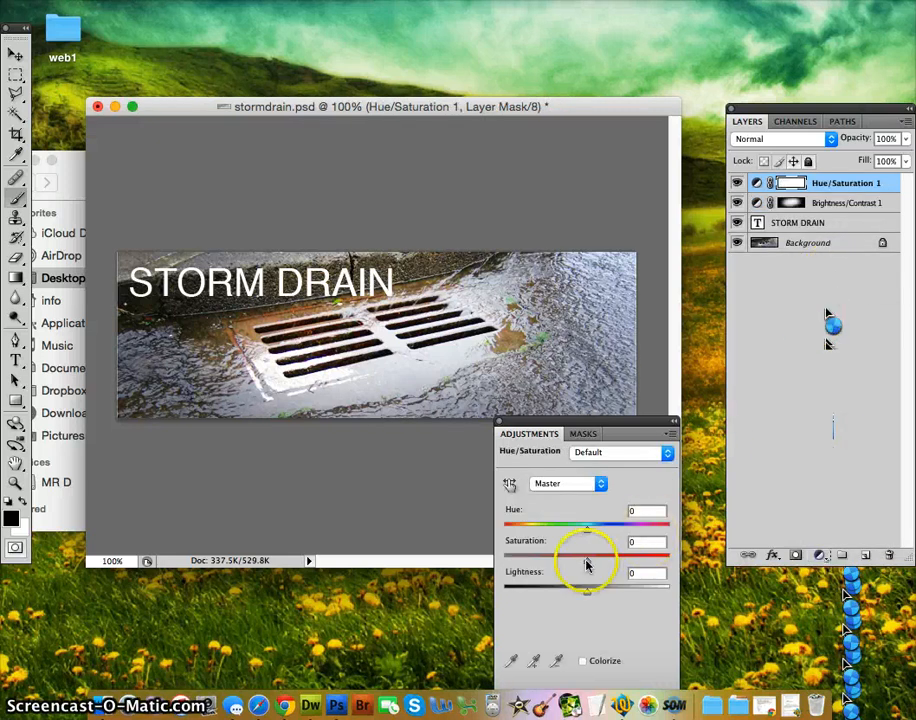
click(583, 661)
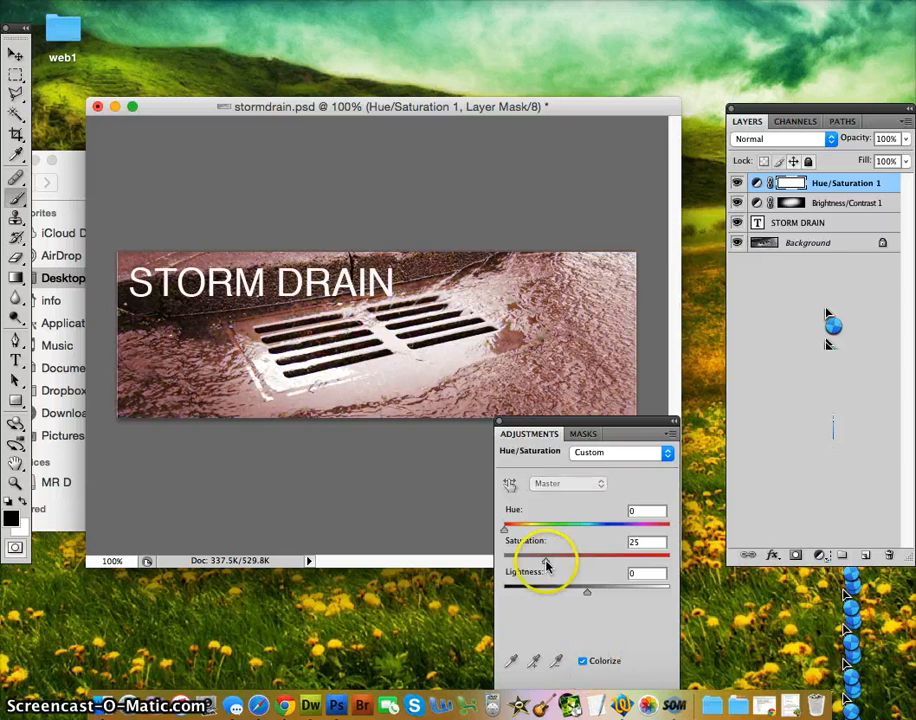
drag(546, 564, 623, 566)
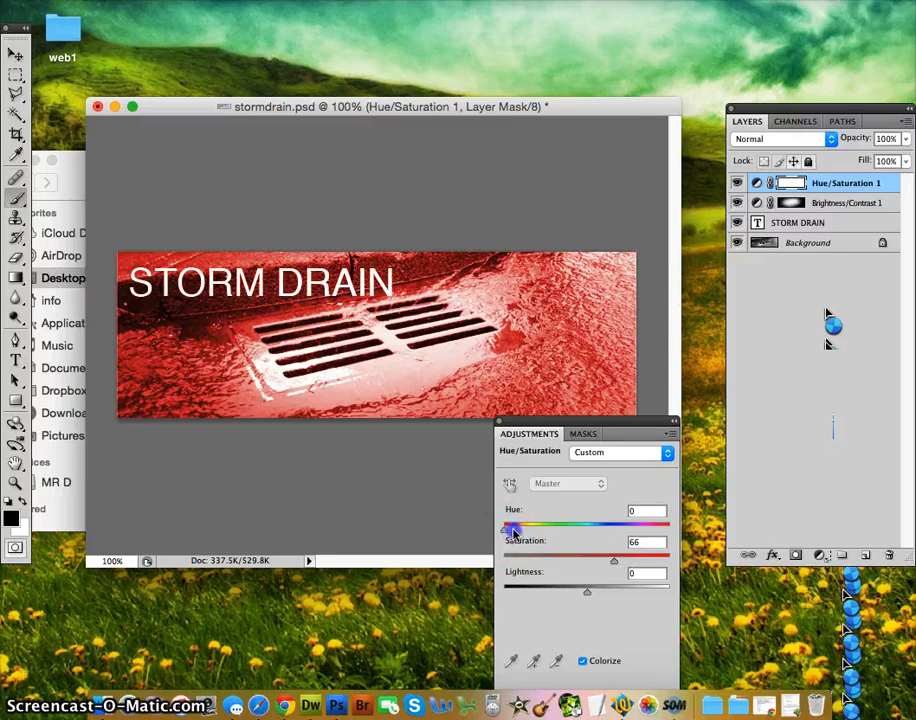
drag(512, 531, 594, 539)
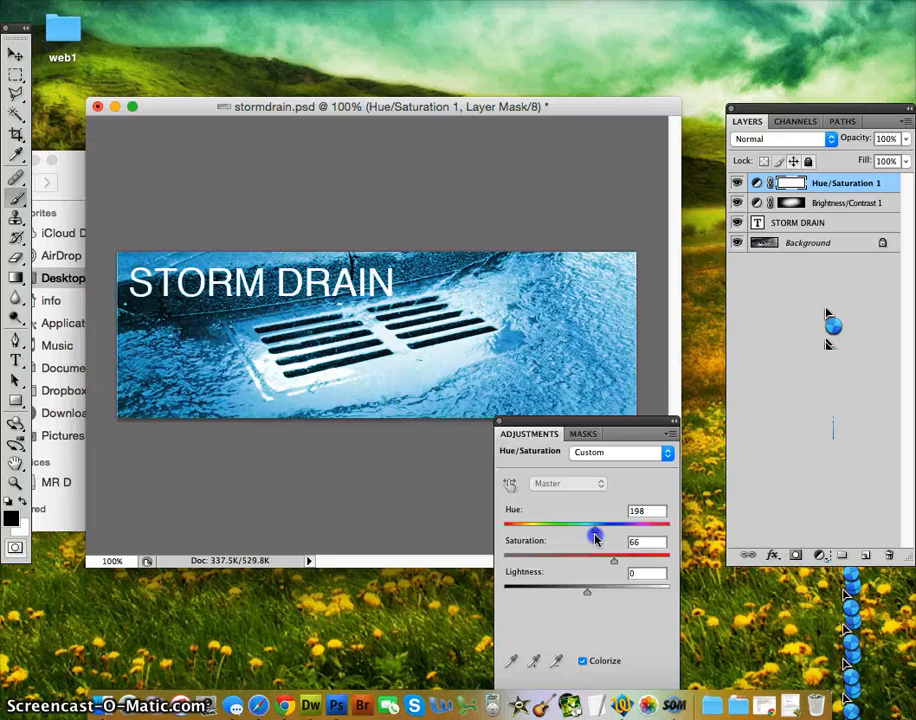
Compare the tinted banner with the Brightness/Contrast layer hidden and shown.
drag(610, 421, 661, 358)
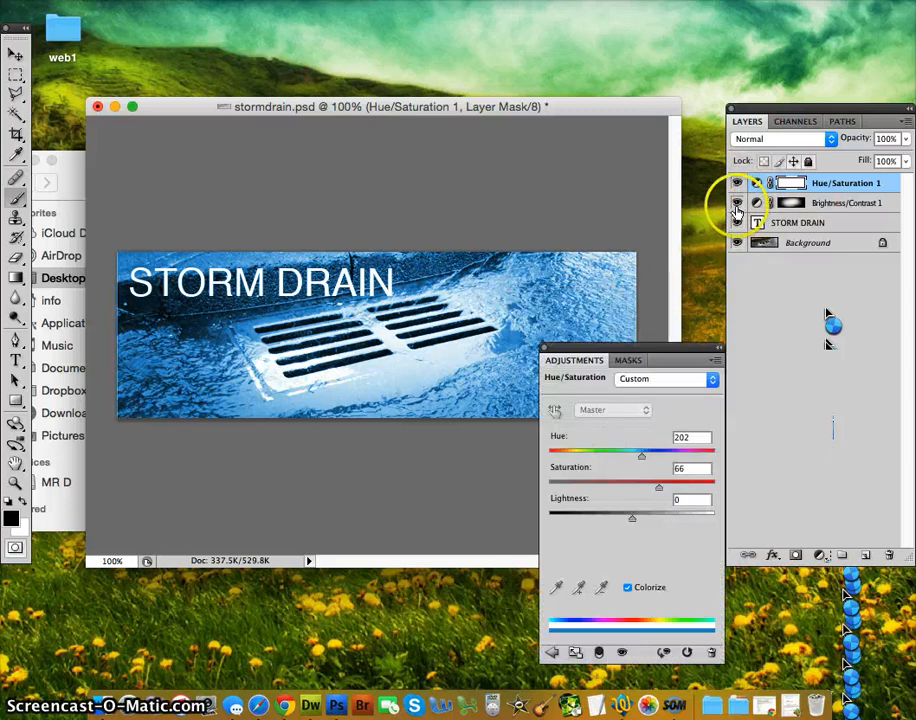
click(737, 203)
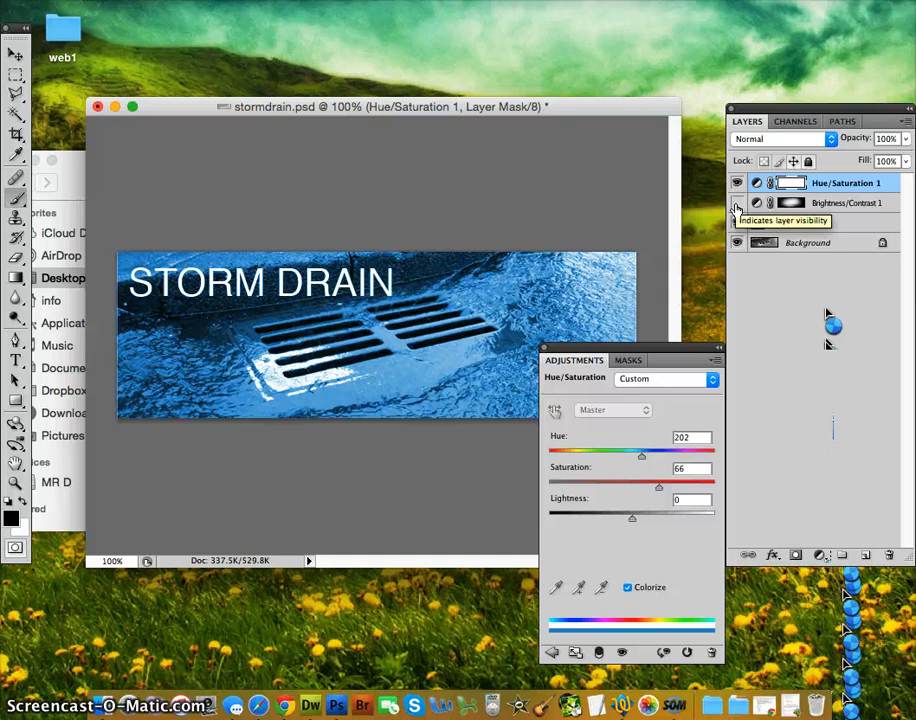
click(737, 204)
Export the blue-tinted banner for the web as a quality 76 JPEG named stormdrain.jpg on the Desktop.
drag(613, 352, 460, 450)
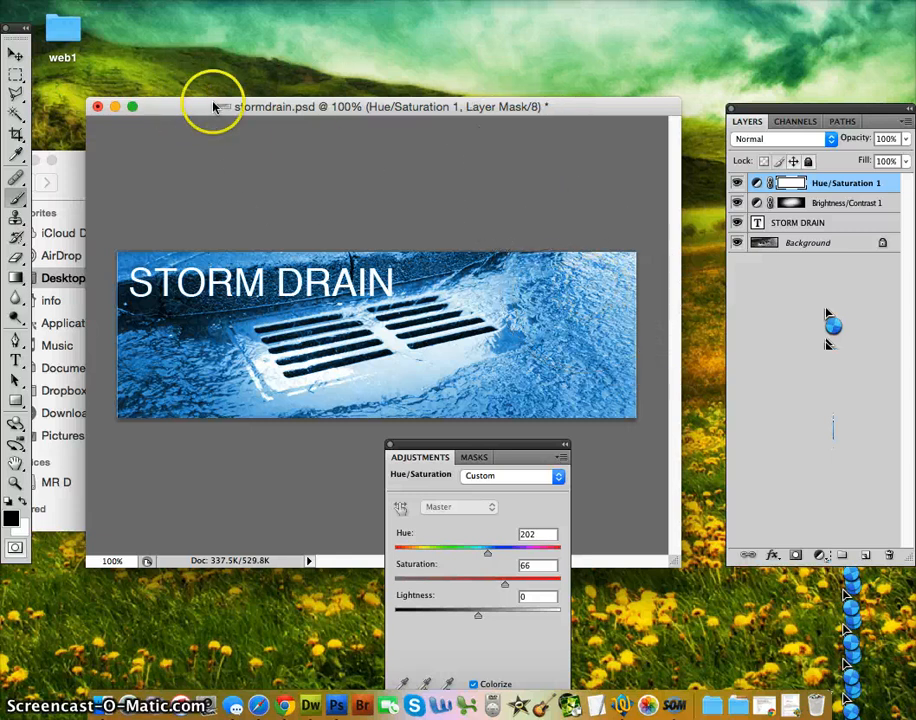
drag(314, 110, 307, 95)
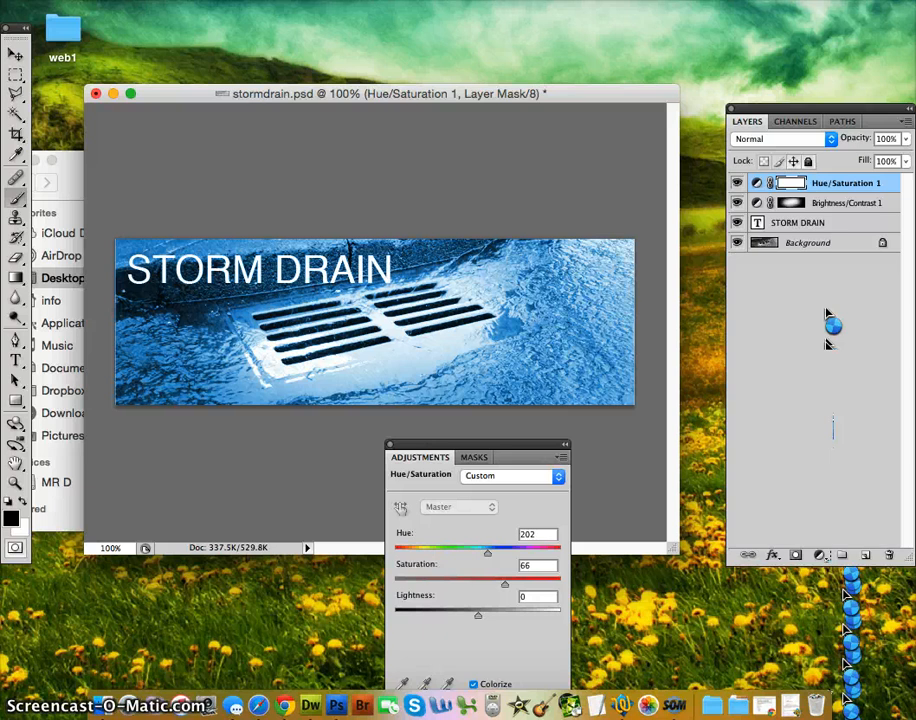
click(534, 155)
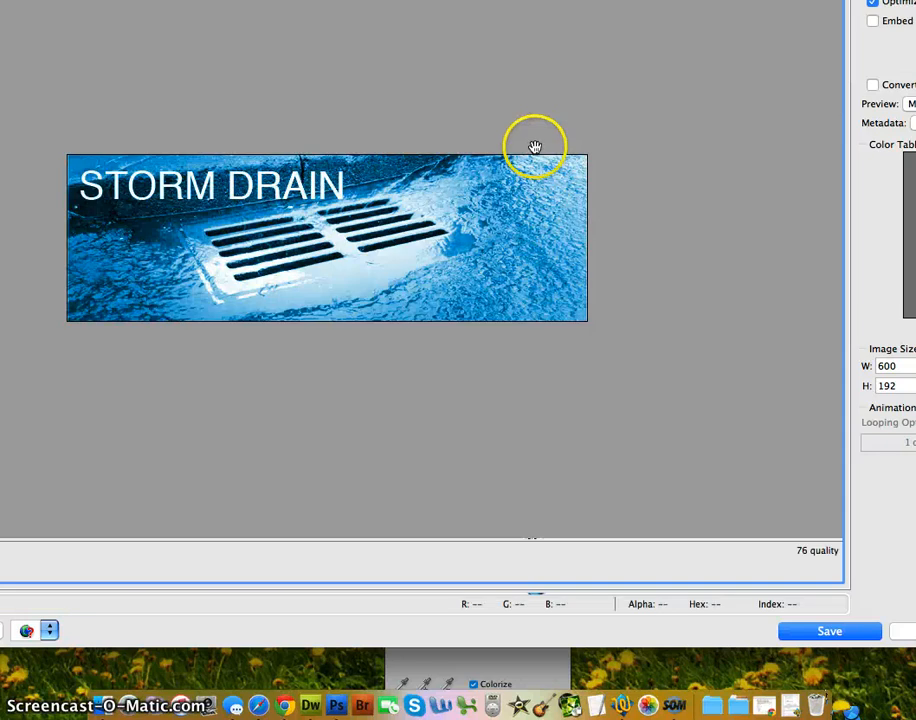
click(828, 629)
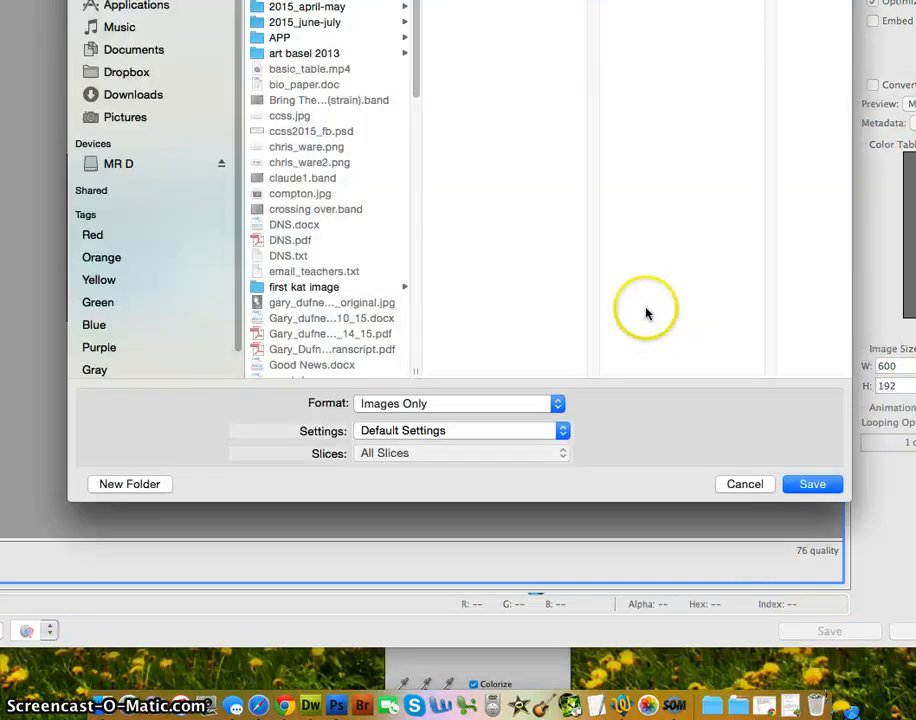
click(811, 484)
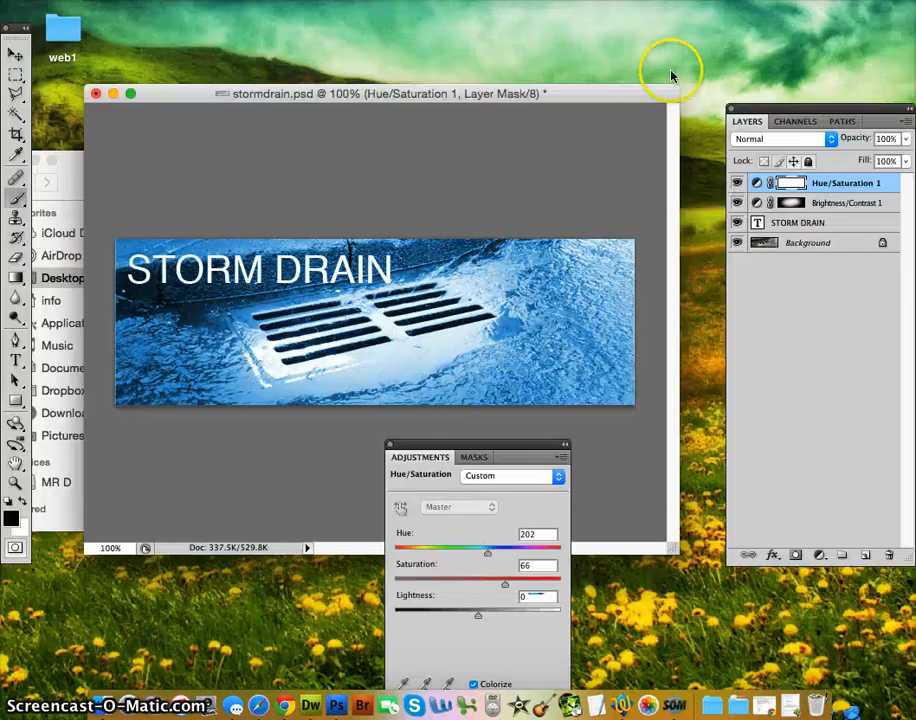
Rename the newly exported stormdrain.jpg on the Desktop as stormdrain_banner.jpg.
click(507, 30)
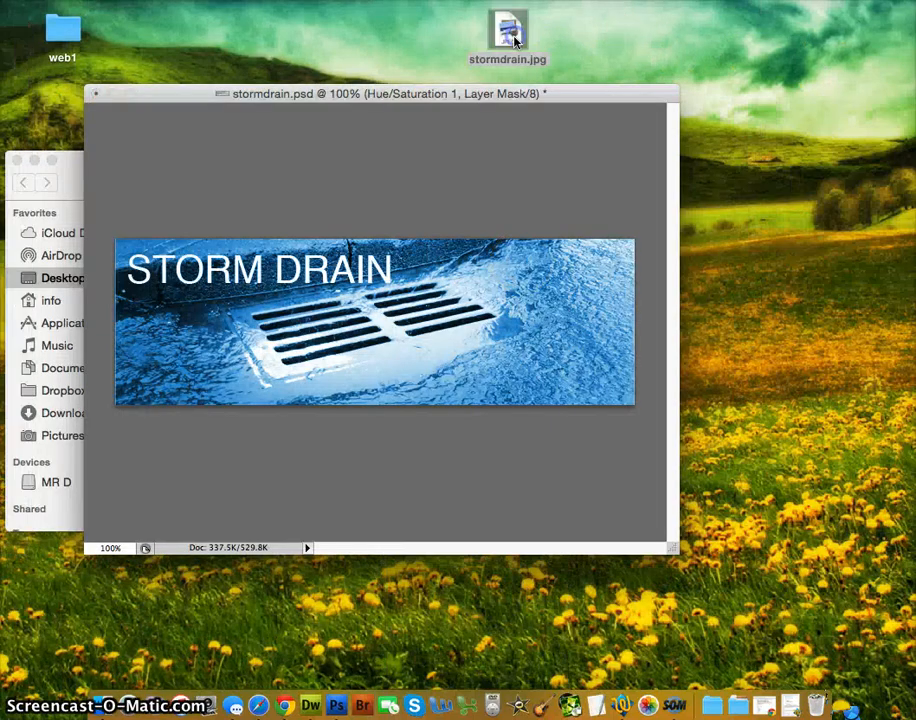
click(173, 253)
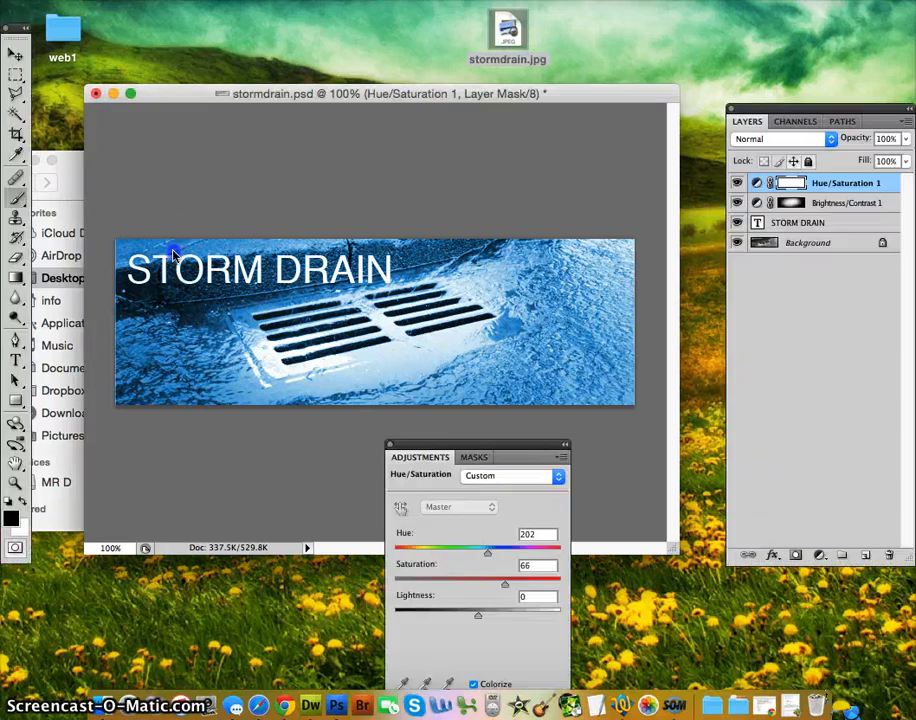
drag(188, 88, 158, 400)
click(496, 38)
click(512, 60)
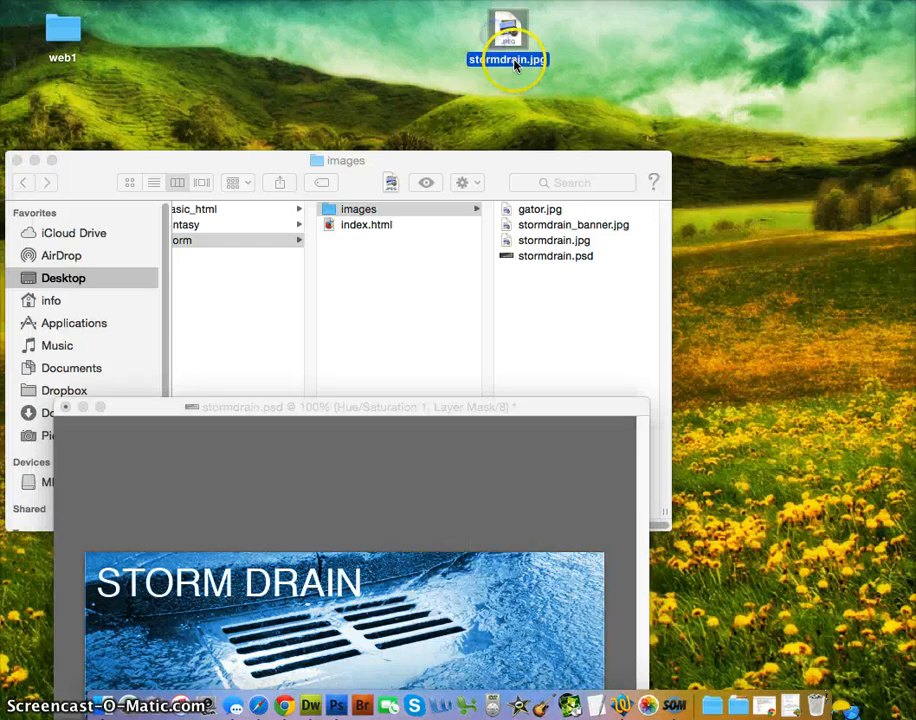
click(530, 60)
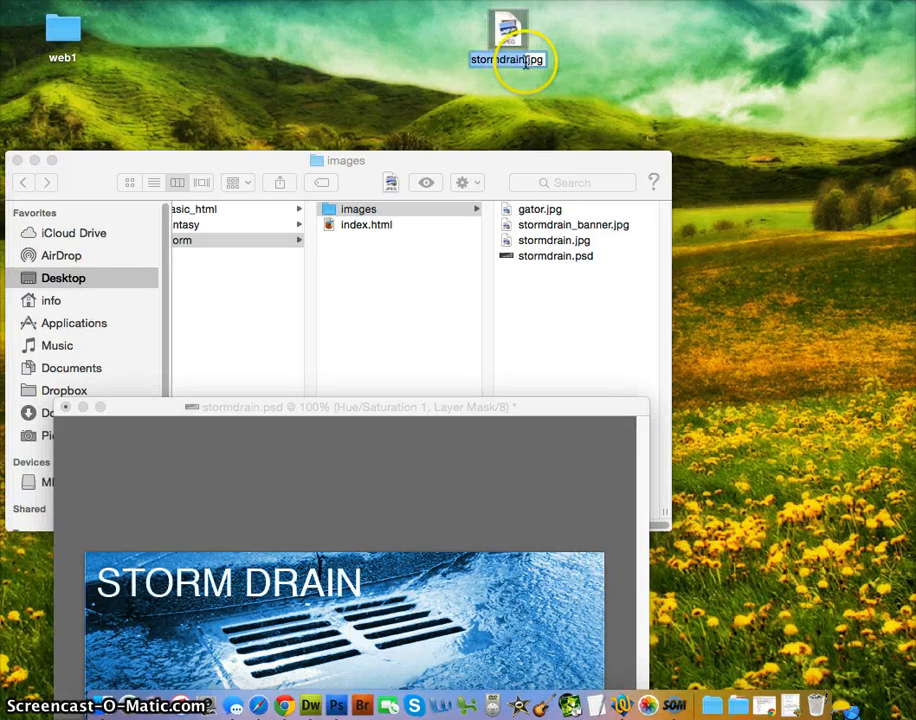
text(_banner)
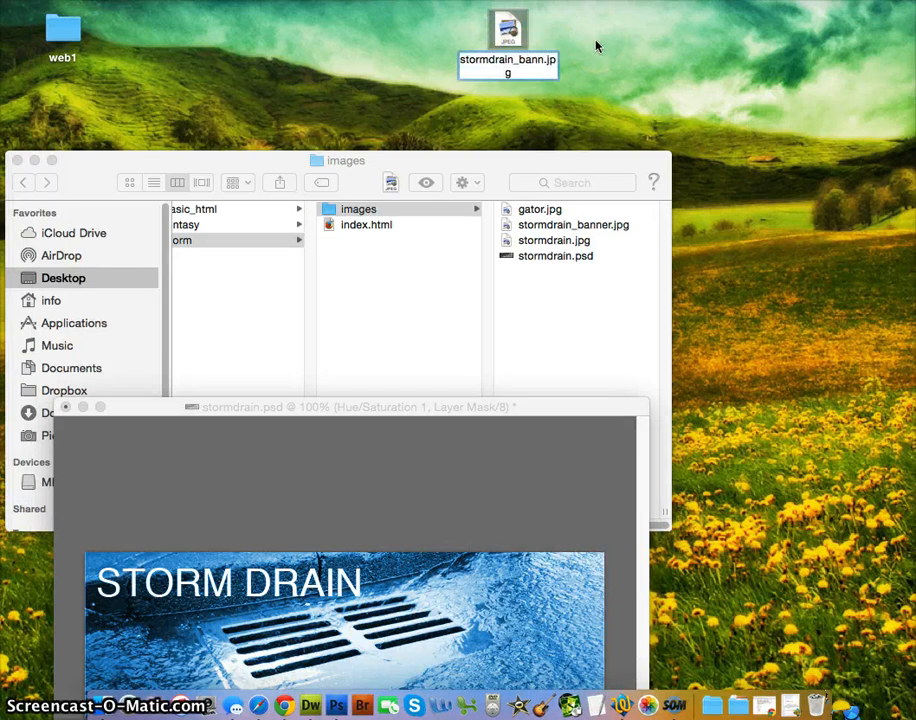
key(Return)
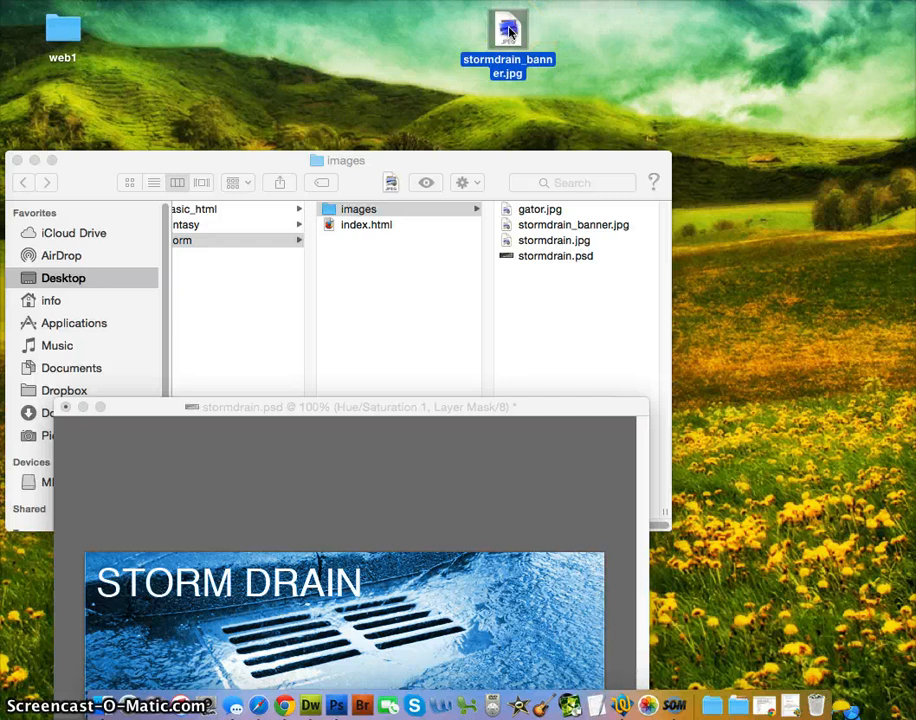
Move the new stormdrain_banner.jpg into the site's images folder, replacing the older file of that name.
click(557, 299)
drag(508, 36, 545, 303)
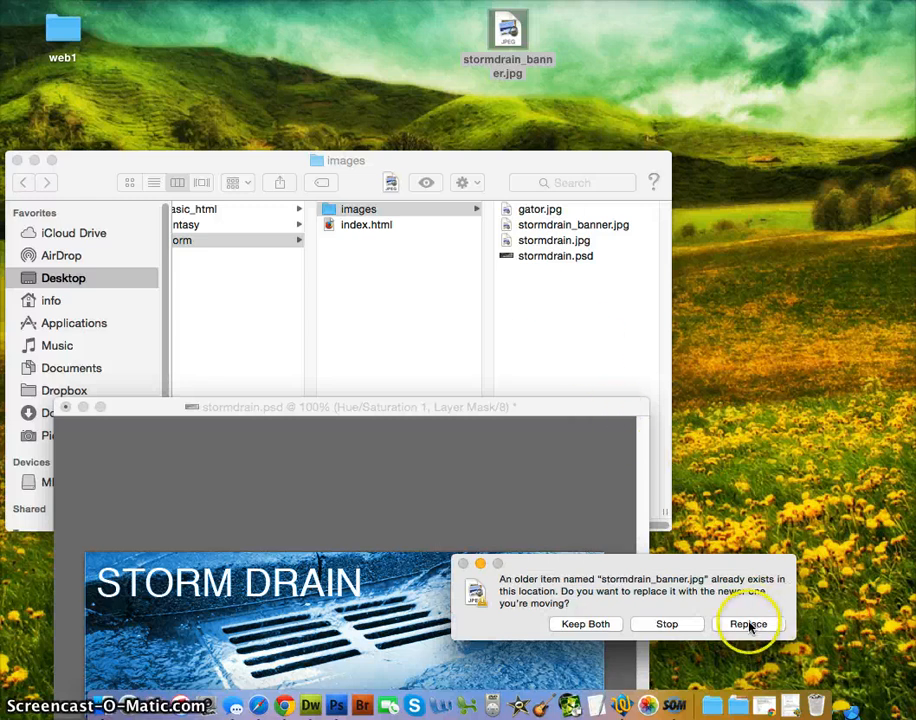
click(748, 624)
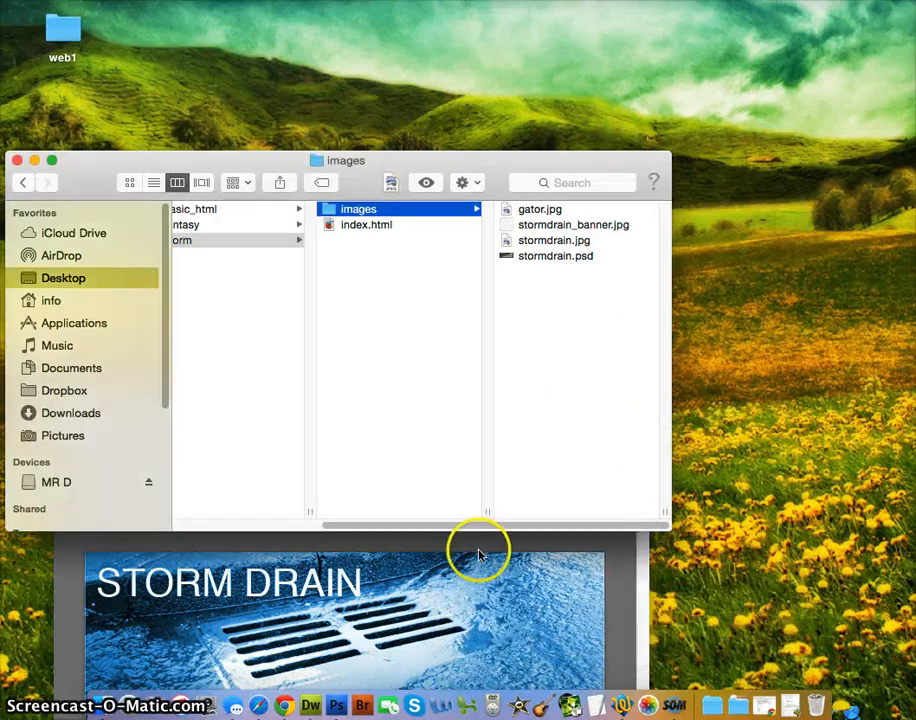
Switch back to Photoshop and duplicate stormdrain.psd with all its layers as a new image named buttons.
click(479, 555)
drag(411, 407, 497, 190)
drag(209, 196, 136, 184)
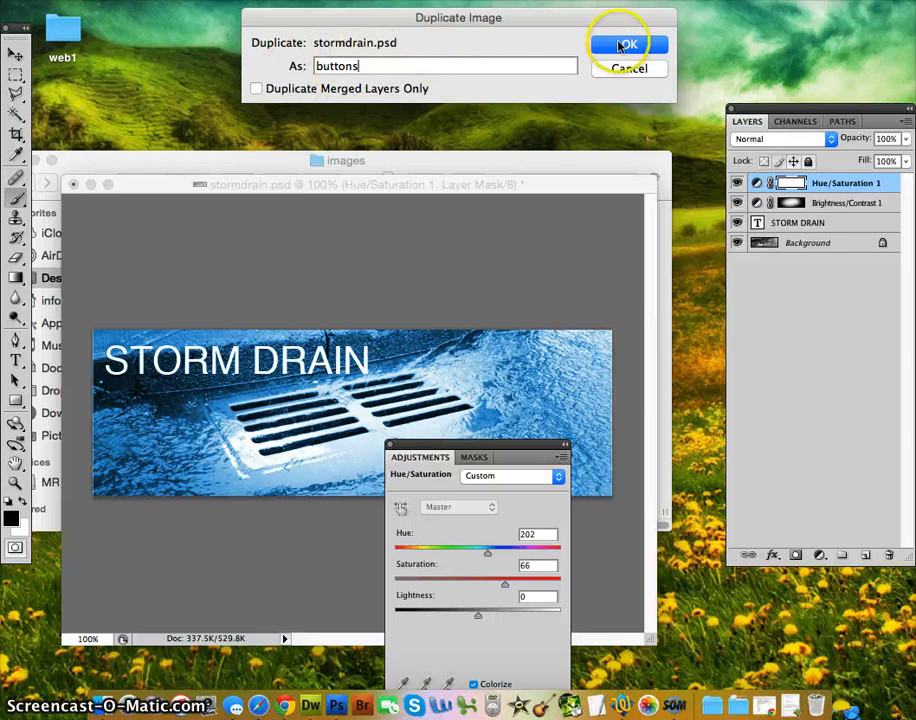
click(624, 45)
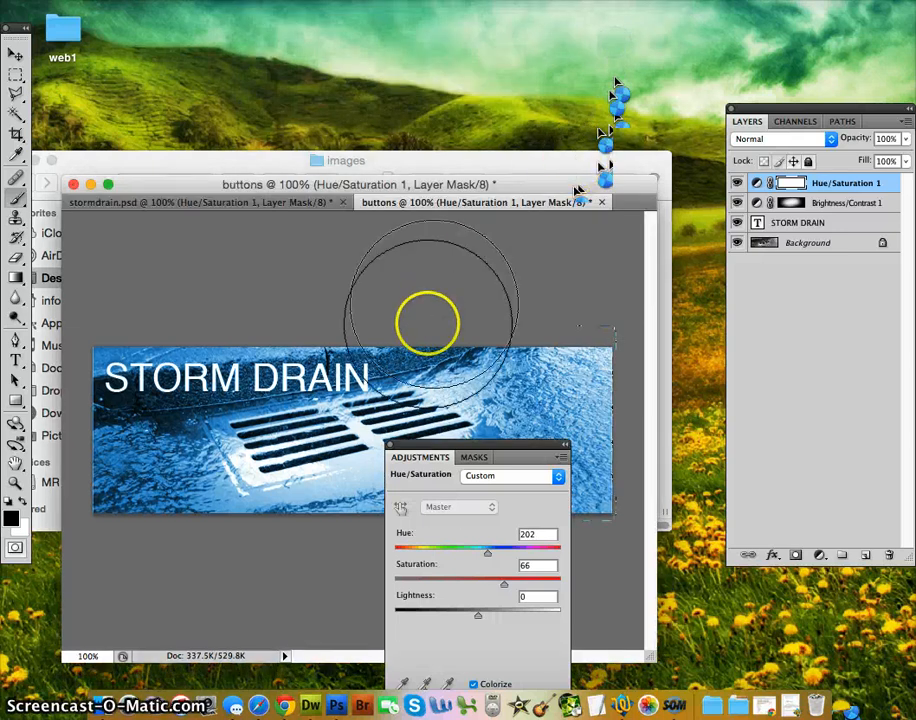
drag(455, 440, 462, 566)
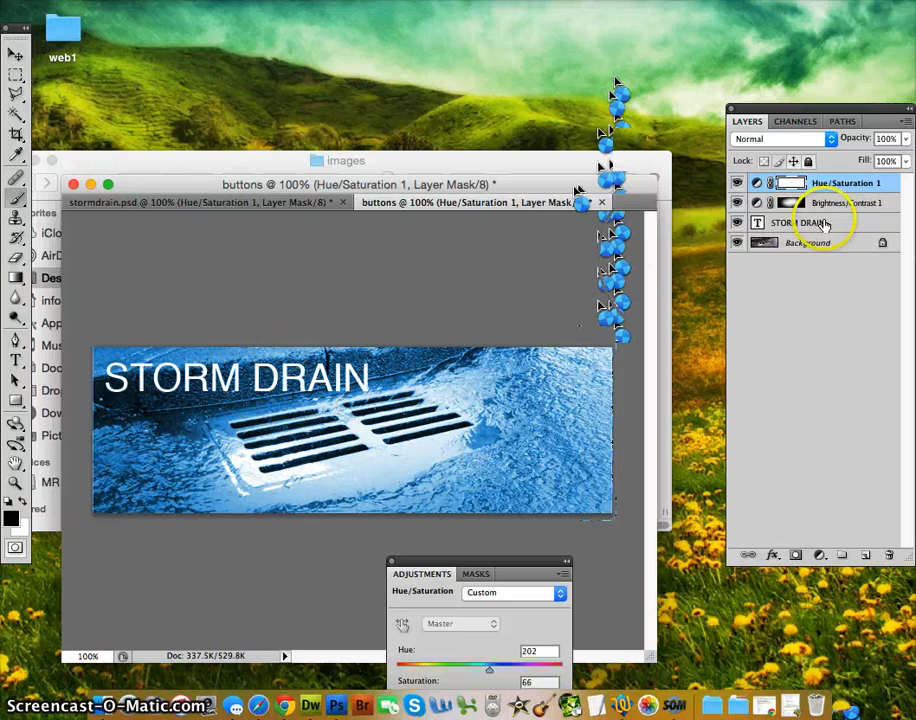
Try to sample a foreground color from the banner while the Hue/Saturation layer mask is active.
click(11, 517)
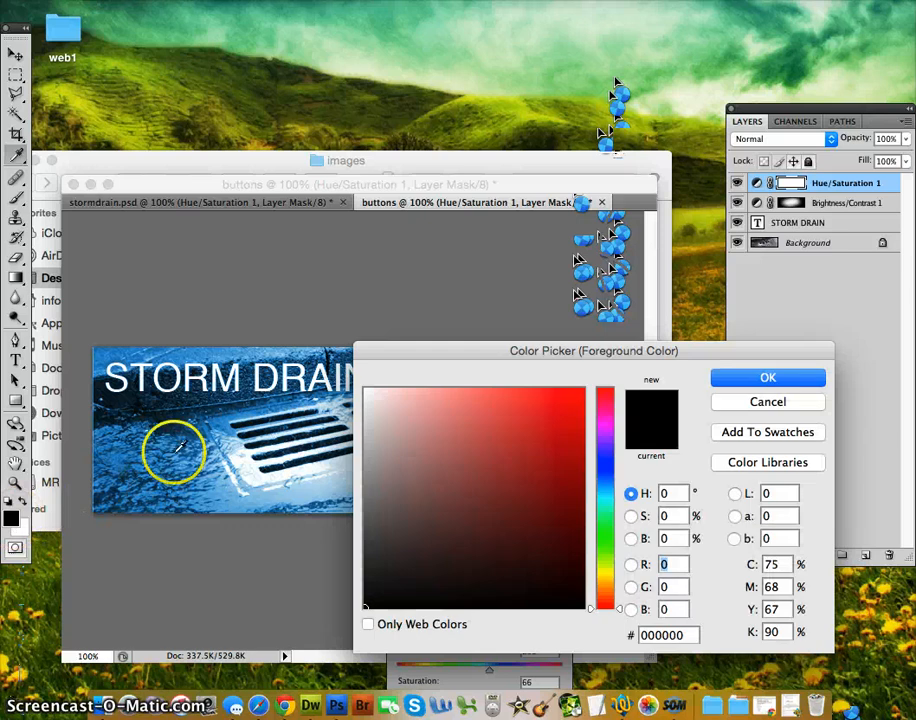
click(217, 491)
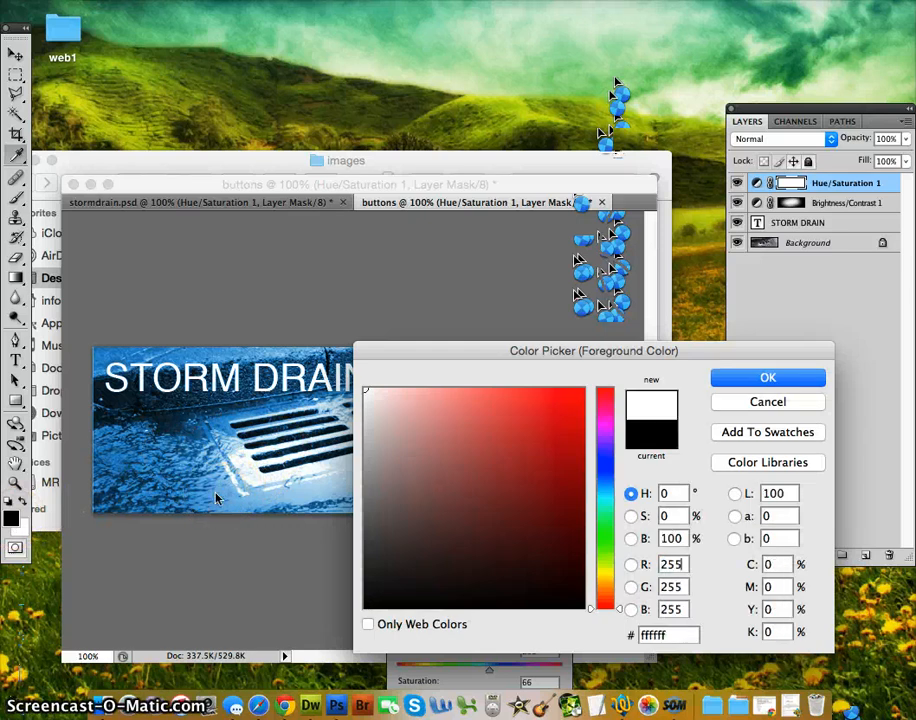
click(736, 381)
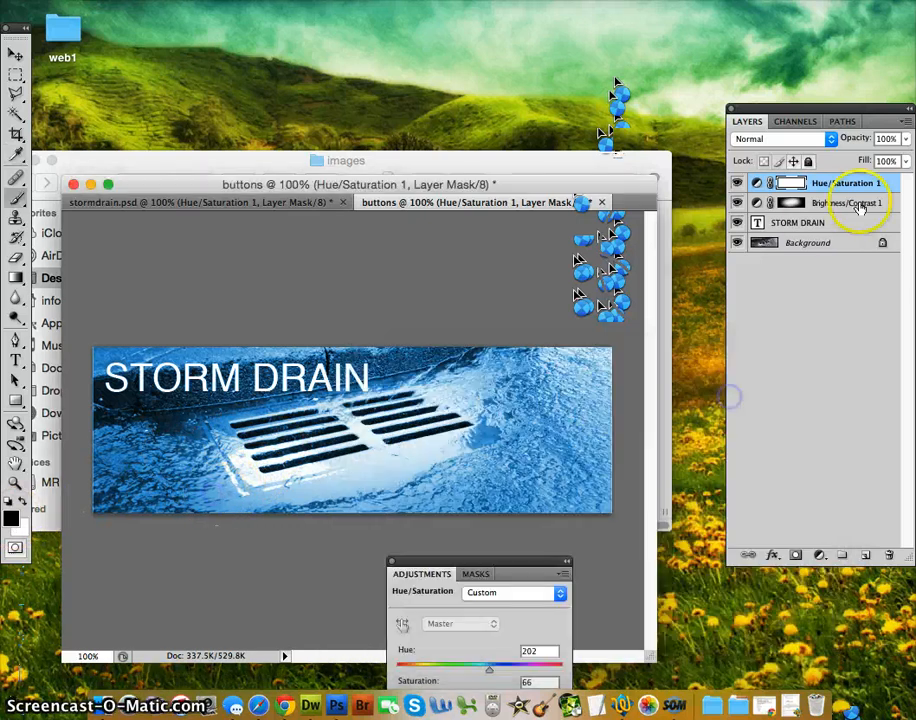
With the Background layer active, sample a medium blue (#2378ab) from the banner as the foreground color.
click(805, 245)
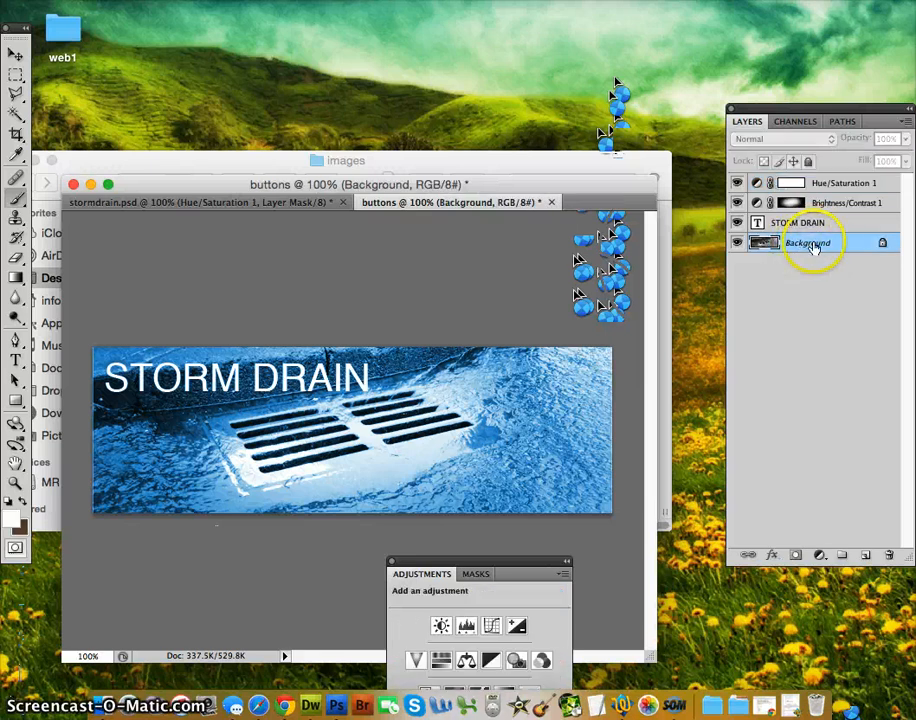
click(10, 517)
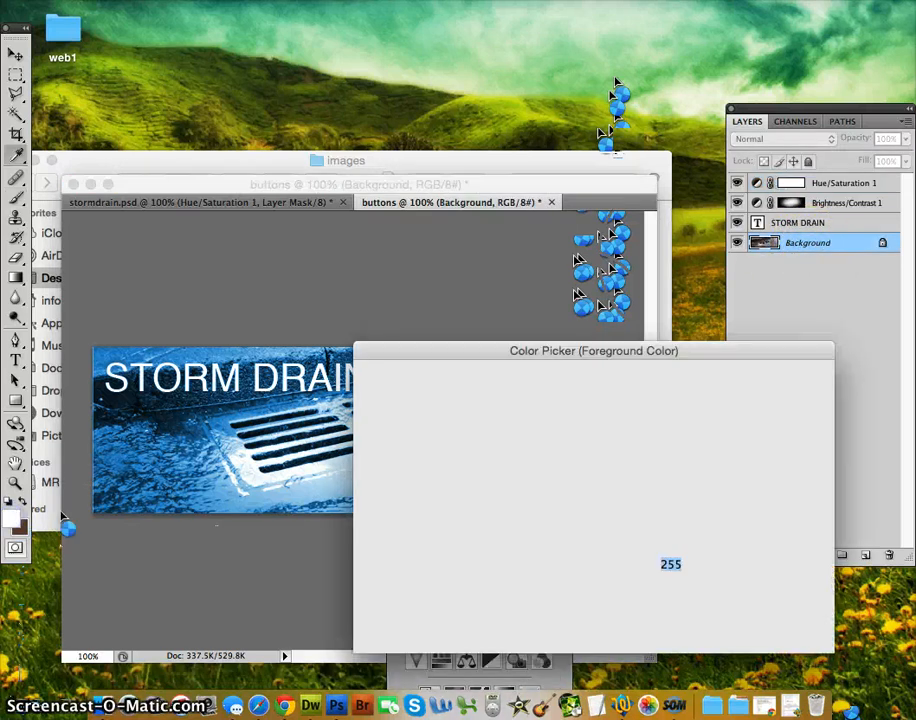
click(221, 485)
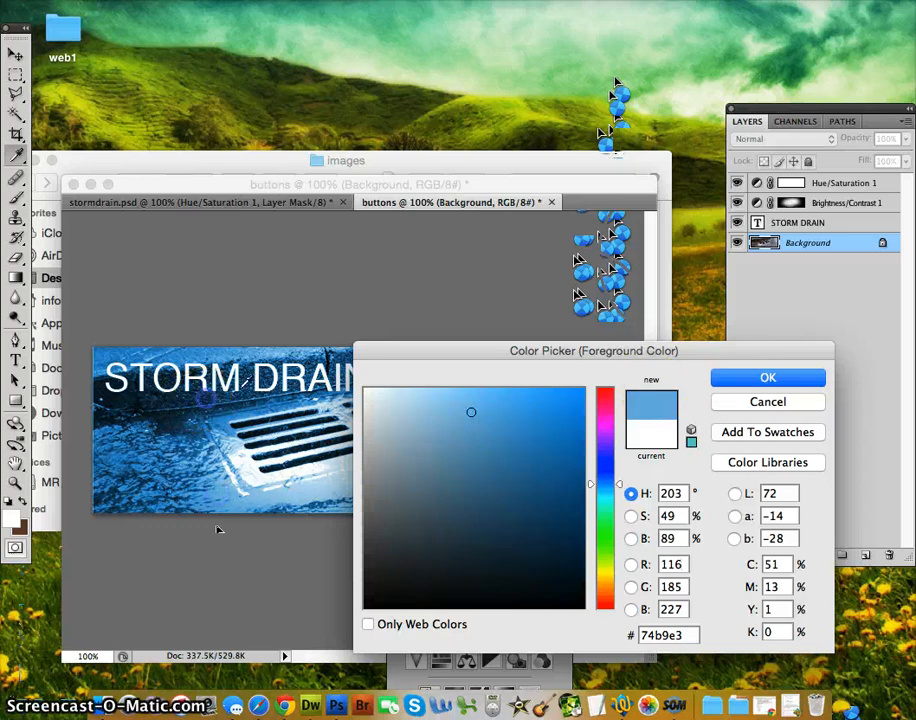
click(252, 370)
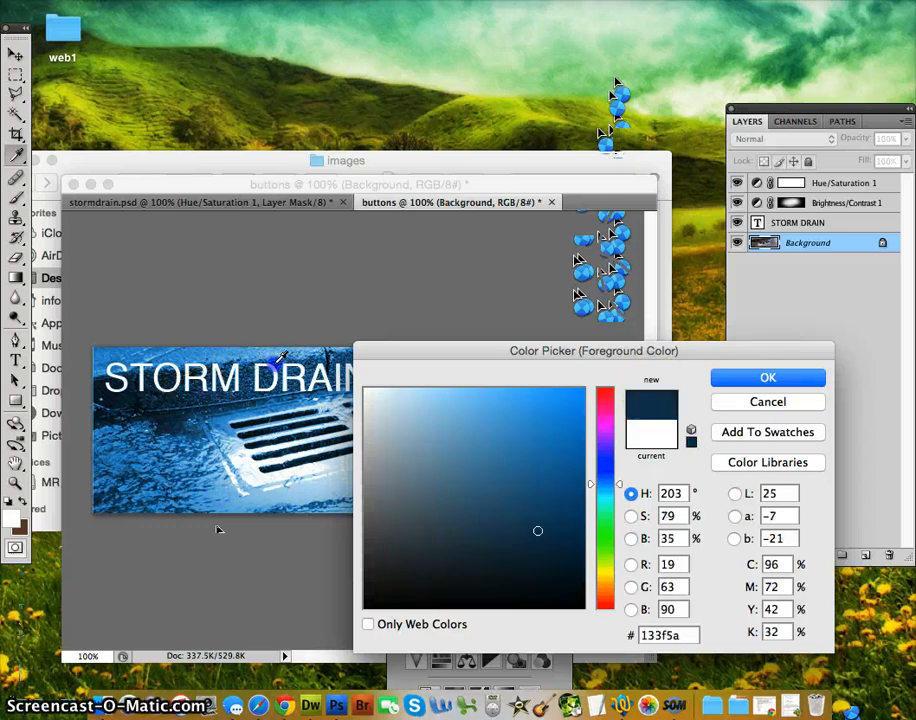
click(279, 363)
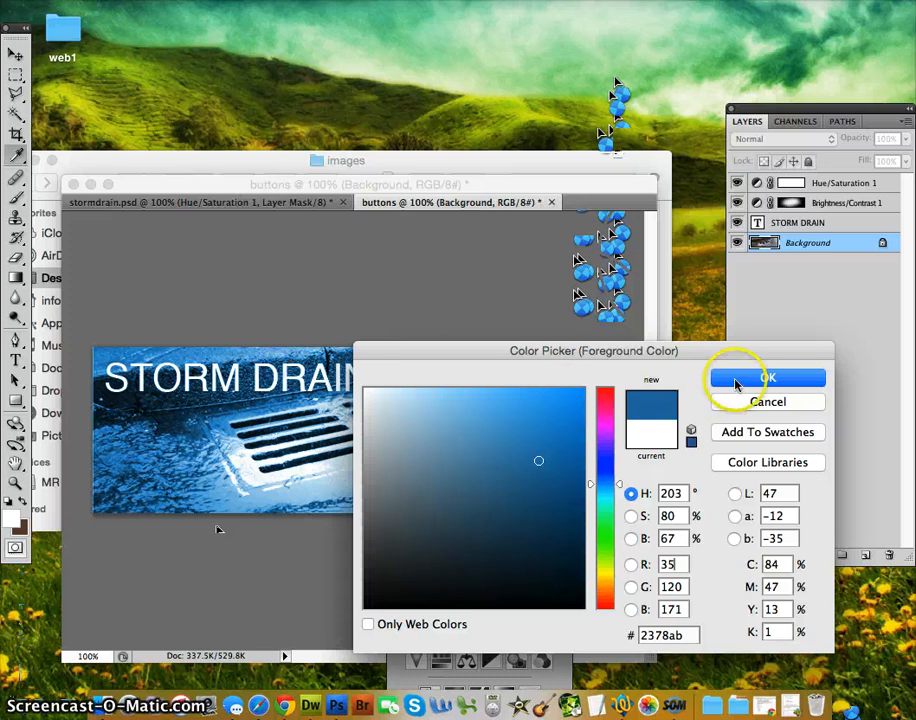
click(740, 380)
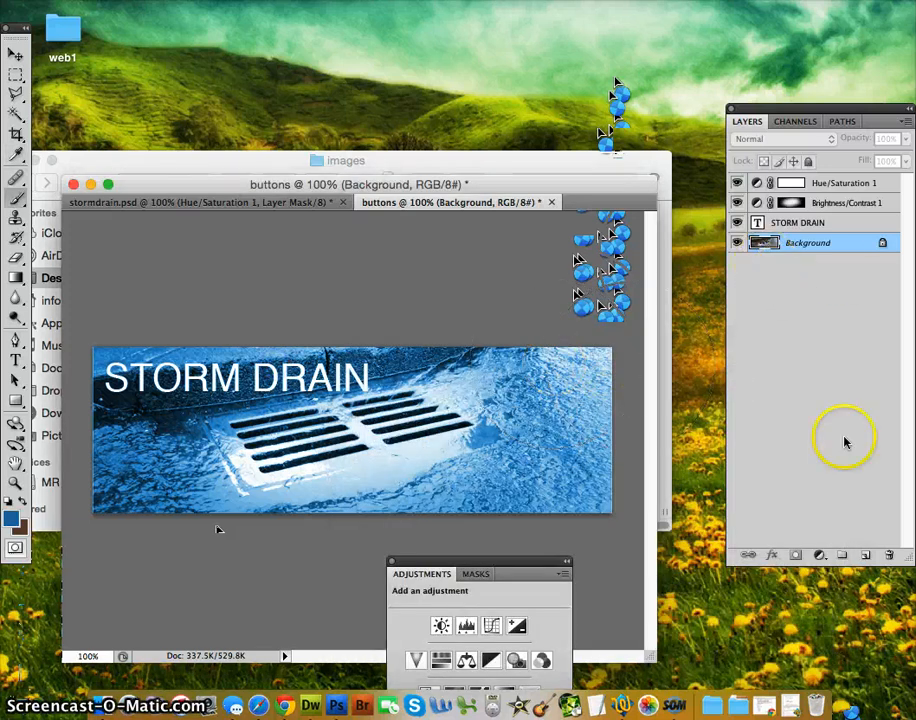
Fill a new layer above the Background with the foreground blue, and hide the Brightness/Contrast and Hue/Saturation layers.
click(866, 555)
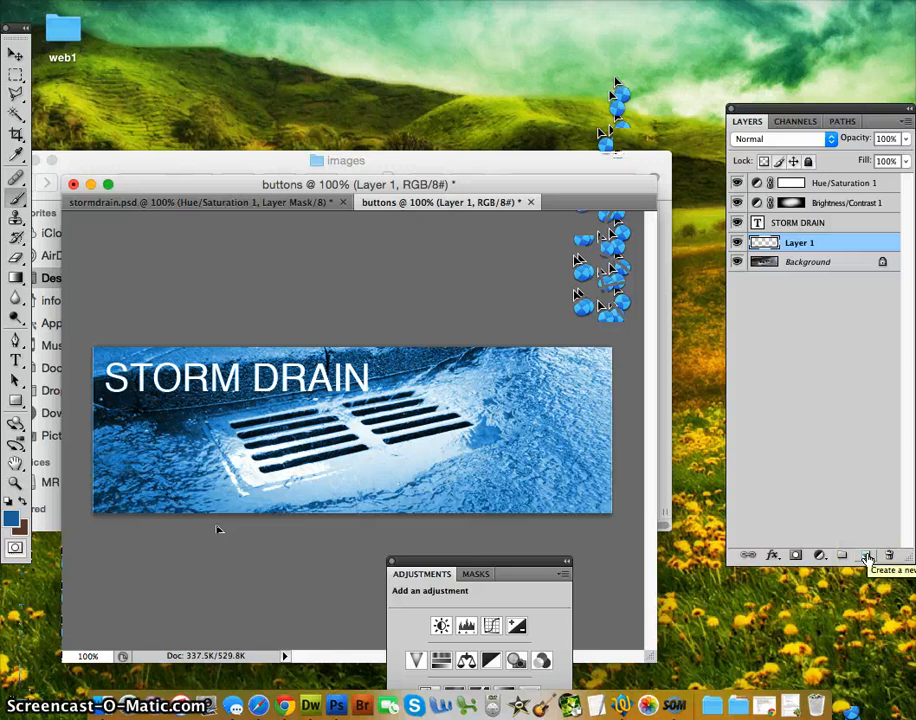
key(alt+BackSpace)
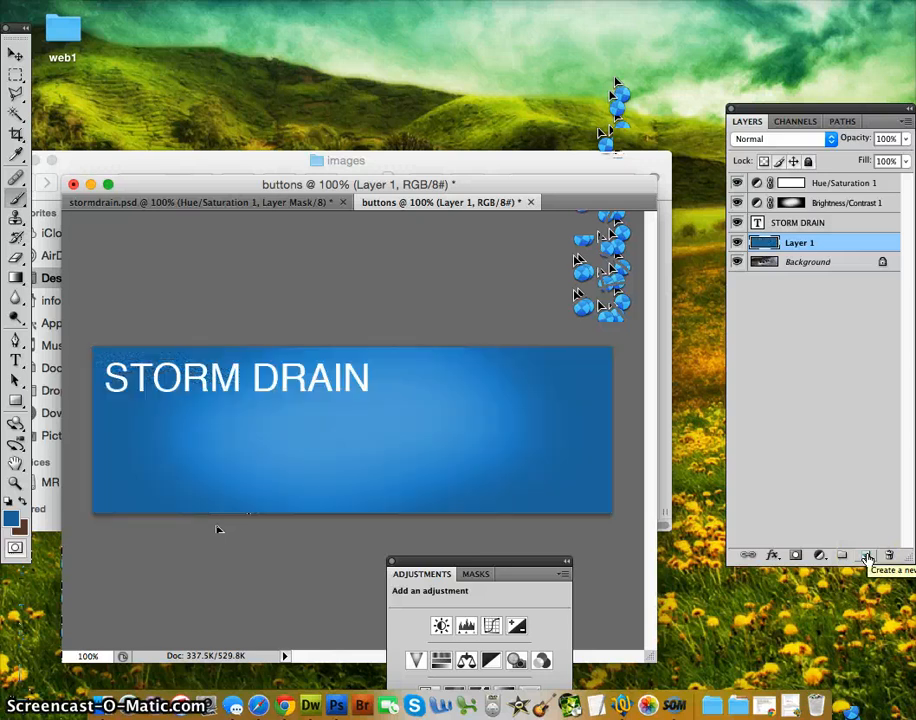
click(736, 203)
click(786, 231)
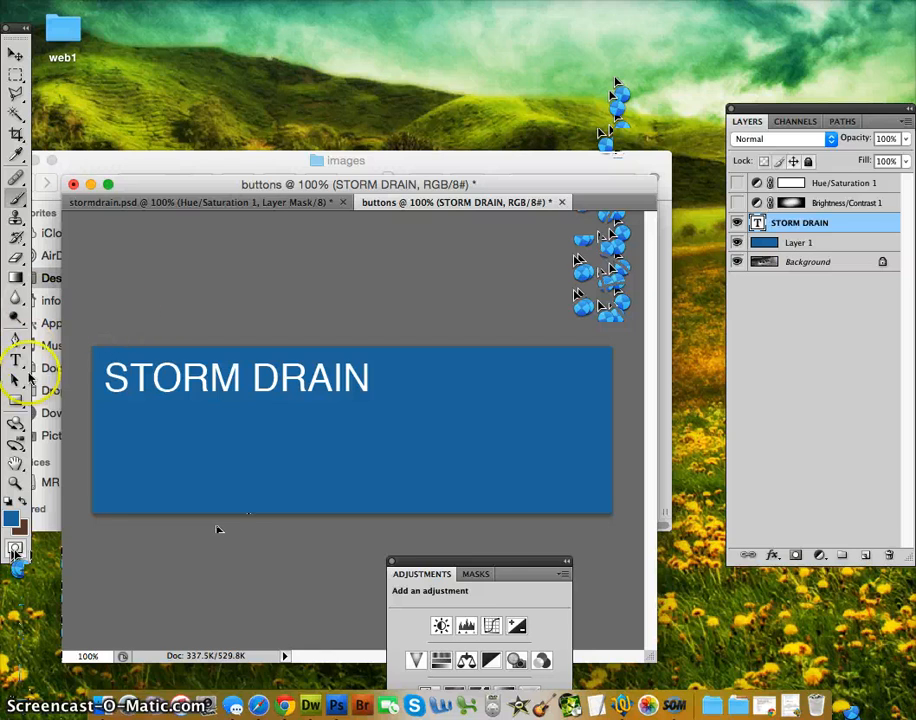
Replace the STORM DRAIN text with Home.
click(15, 360)
drag(118, 376, 409, 350)
text(Home)
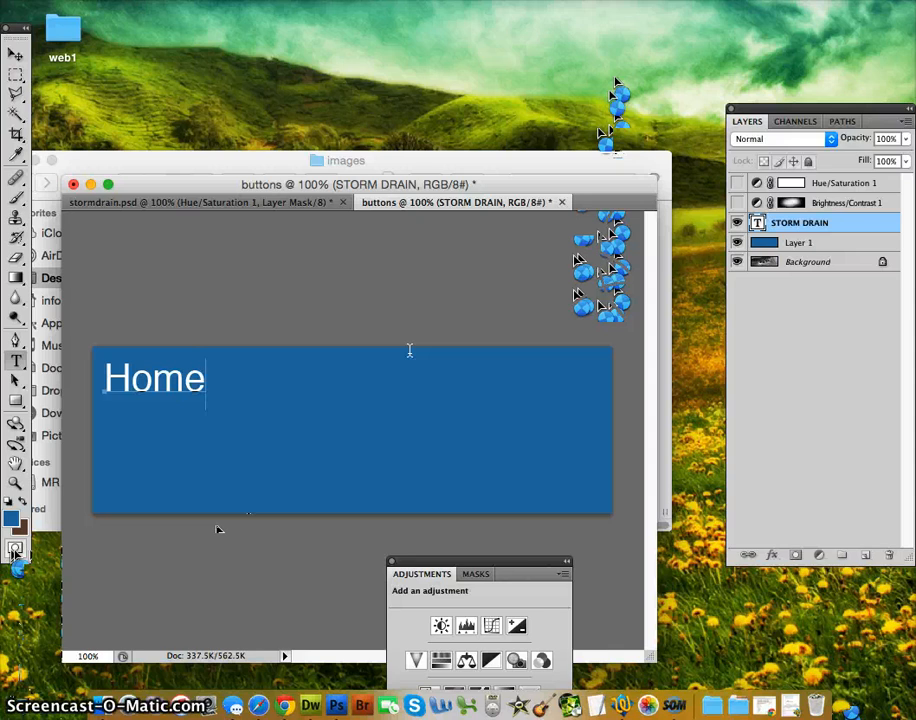
click(15, 52)
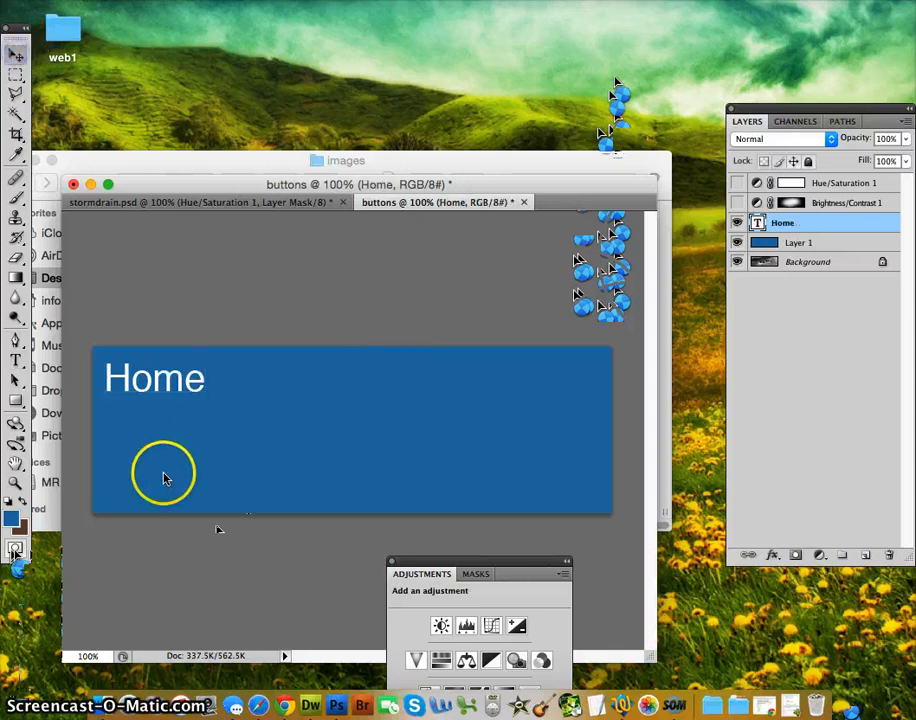
Scale the Home text down to a little over half its size and shift it slightly right.
key(ctrl+t)
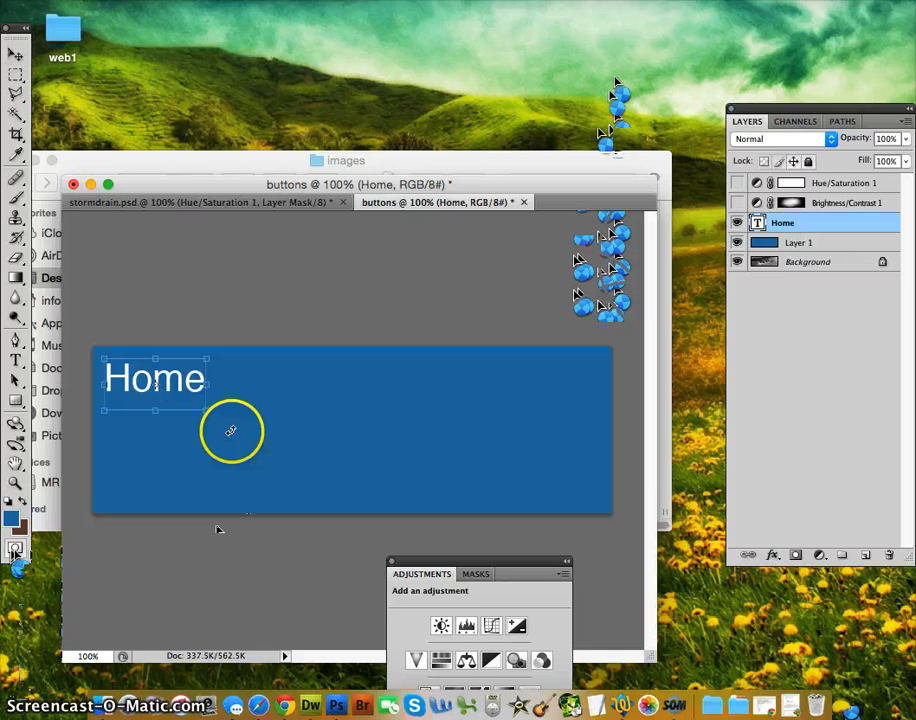
drag(210, 414, 168, 387)
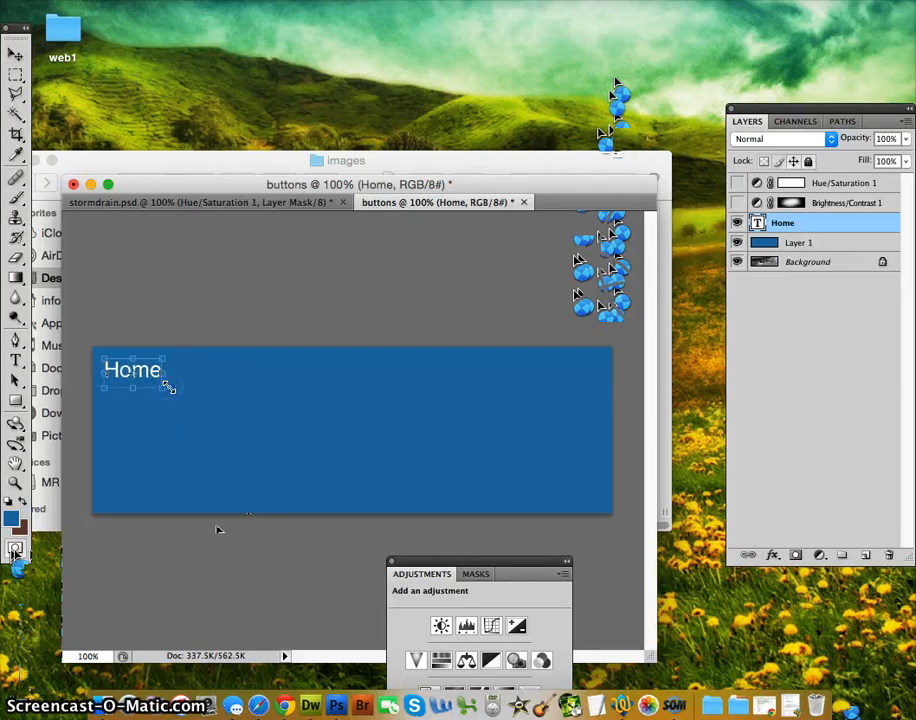
double_click(152, 375)
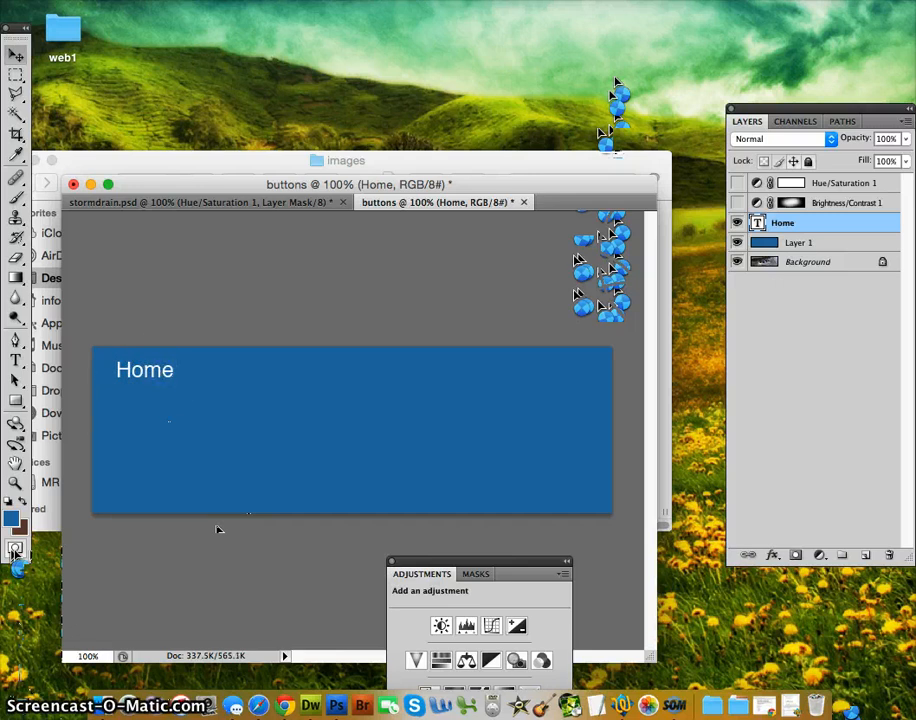
Reduce the canvas width to 200 pixels, keeping the centre anchor and accepting the clipping.
click(2, 1)
click(40, 1)
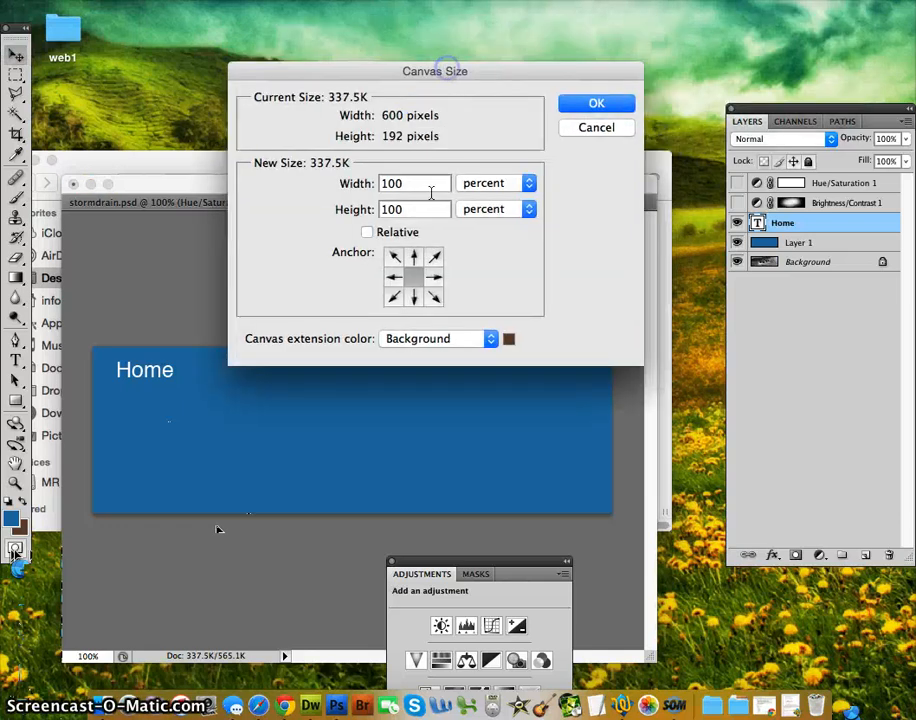
click(487, 186)
click(483, 198)
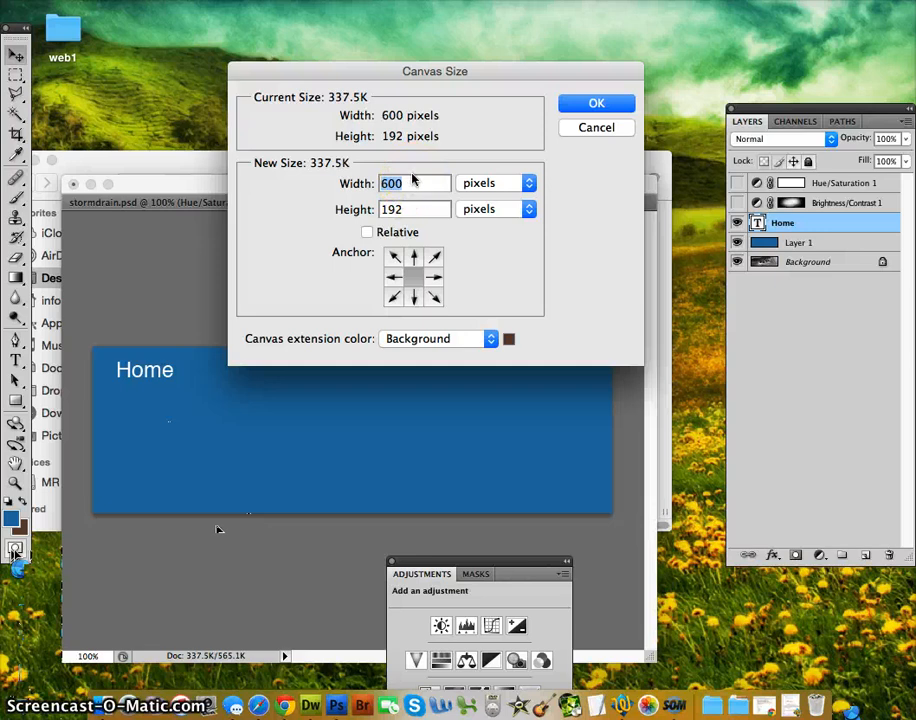
text(200)
click(597, 105)
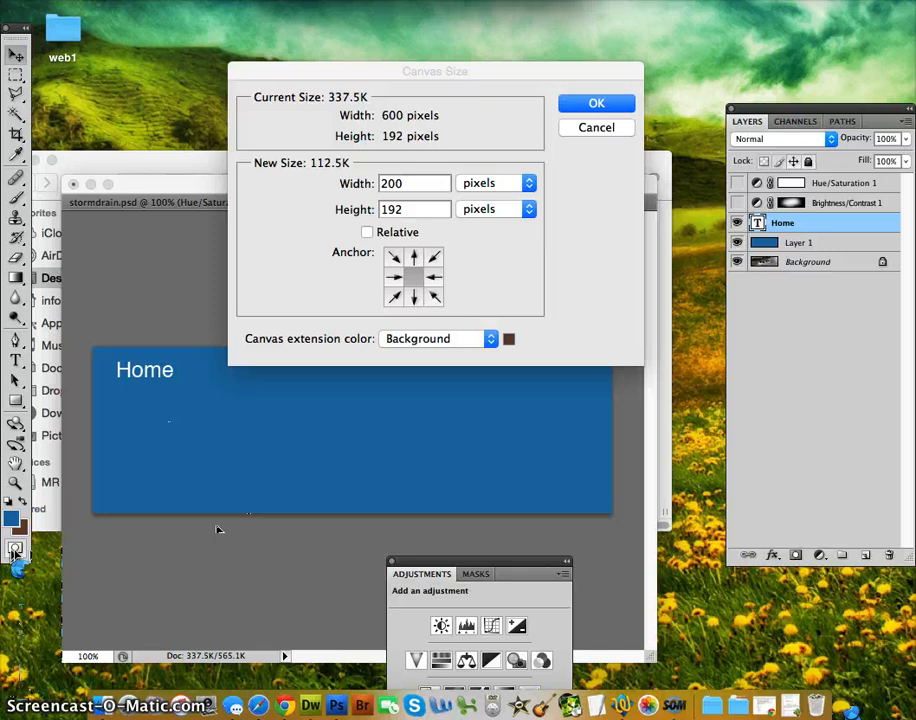
click(517, 134)
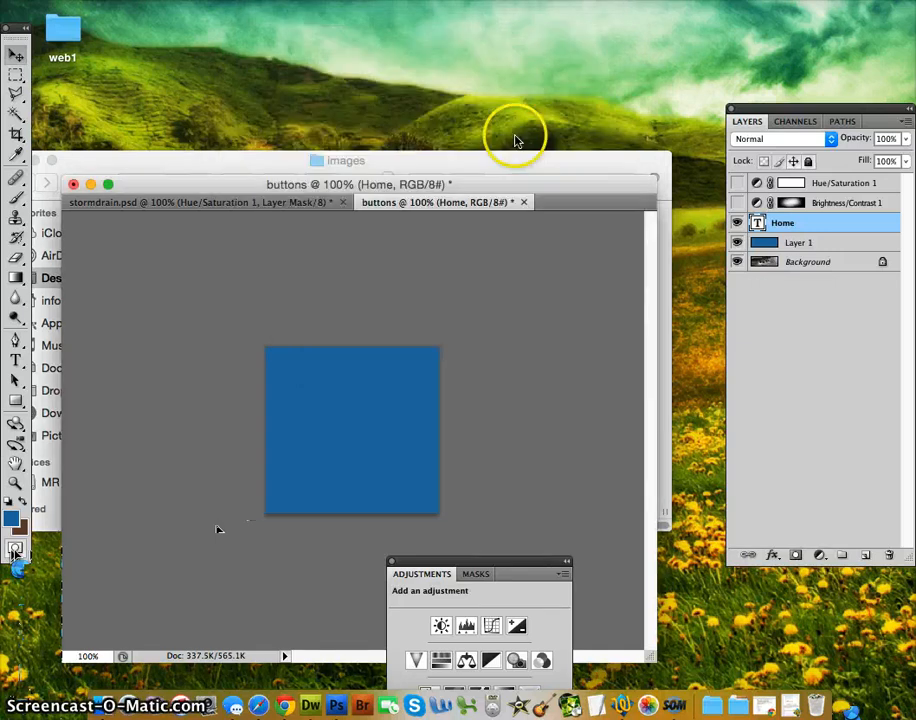
Move the Home text back inside the blue canvas, near its left edge at mid-height.
click(185, 437)
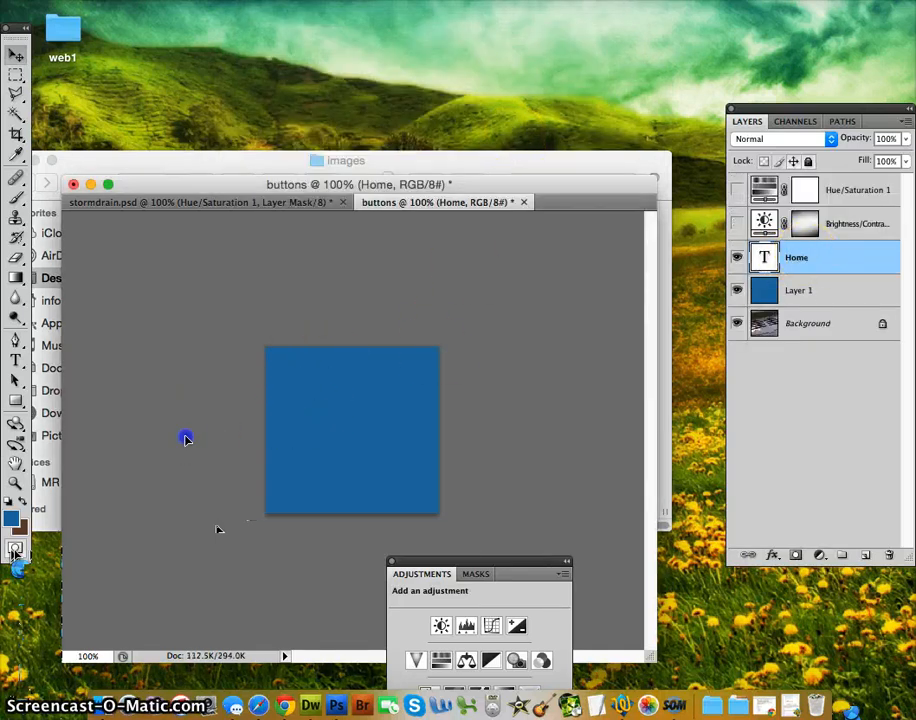
drag(333, 440, 390, 474)
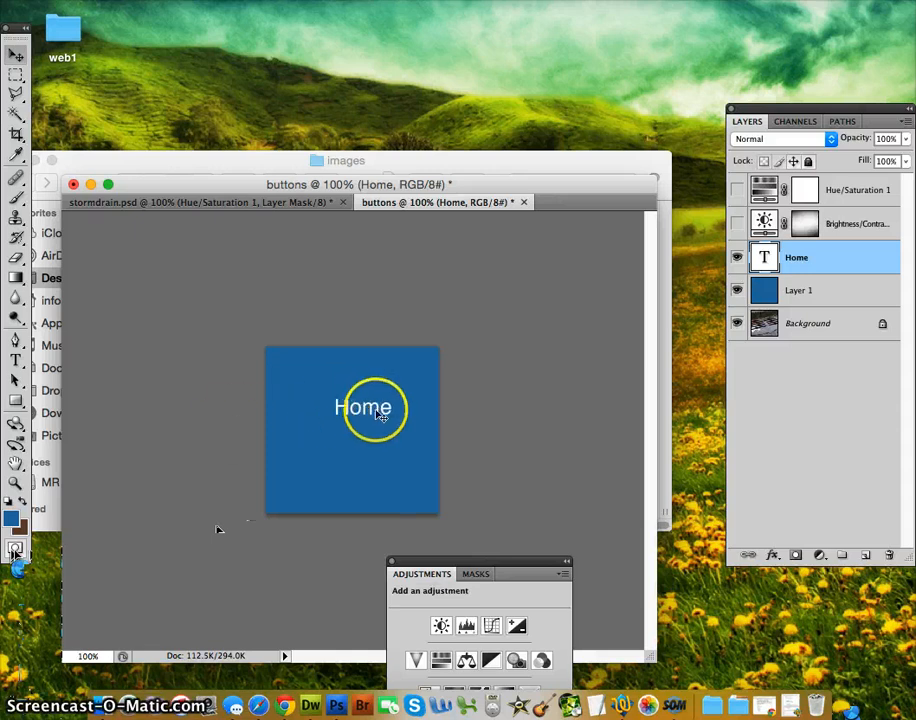
mouse_move(370, 414)
mouse_down()
mouse_move(313, 434)
mouse_move(366, 432)
mouse_up()
Change the Home text to Damages and centre it on the canvas.
click(15, 360)
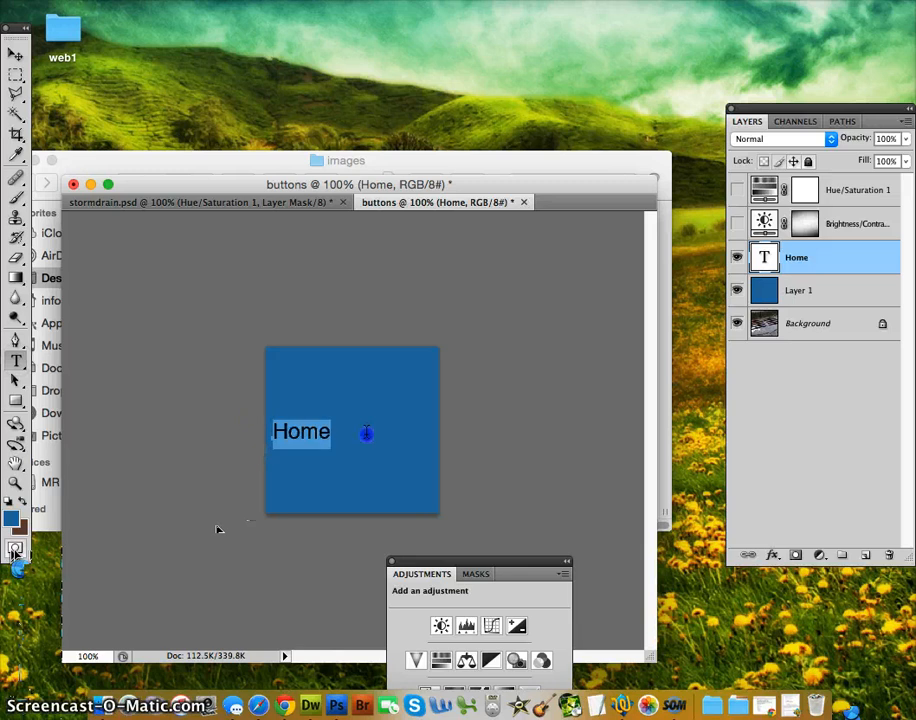
key(Right)
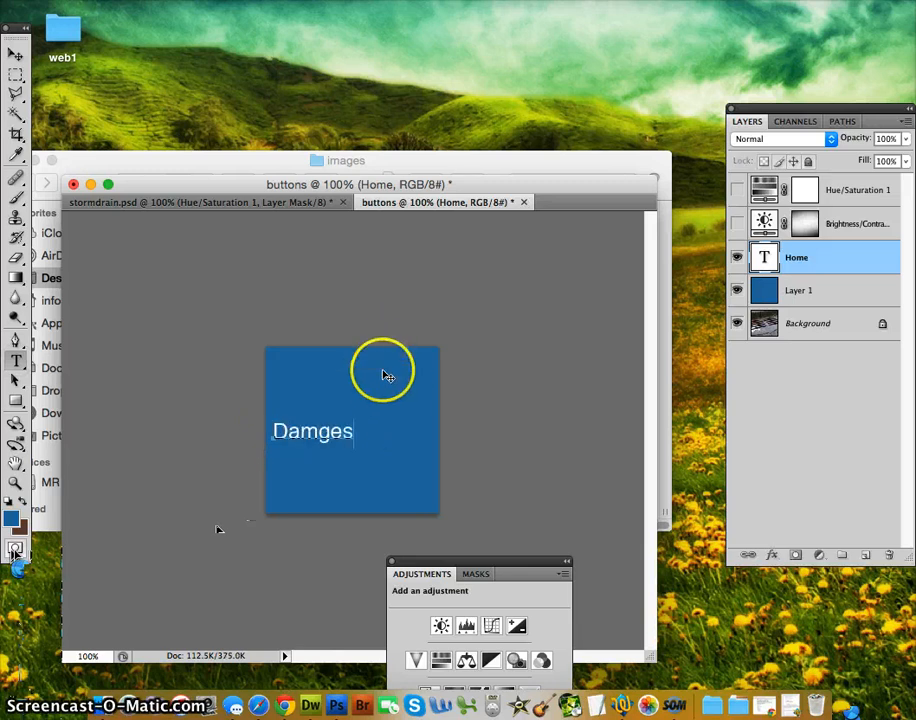
click(312, 433)
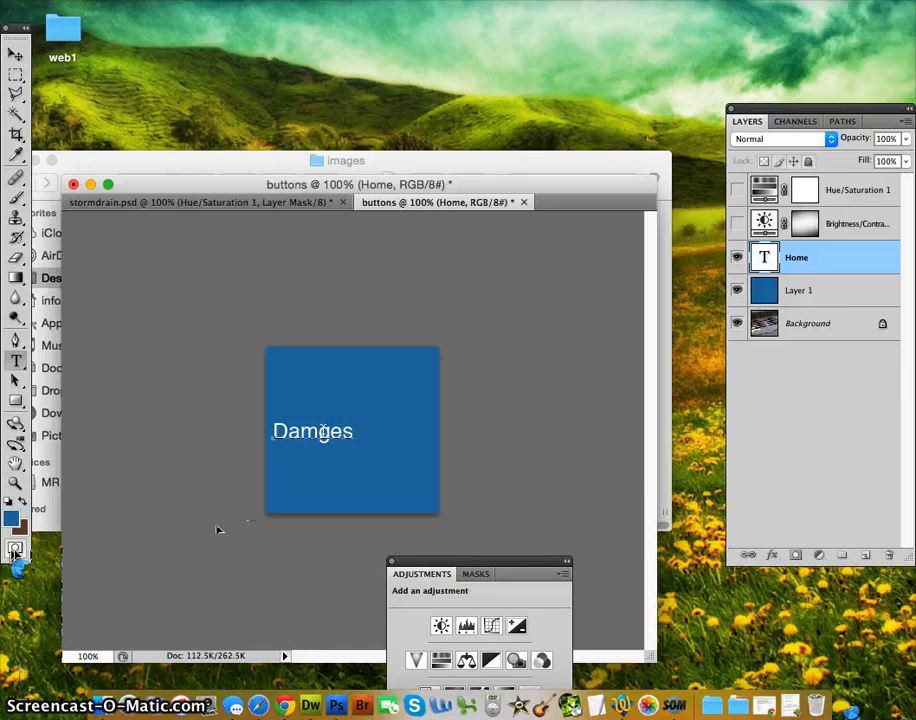
text(a)
click(15, 54)
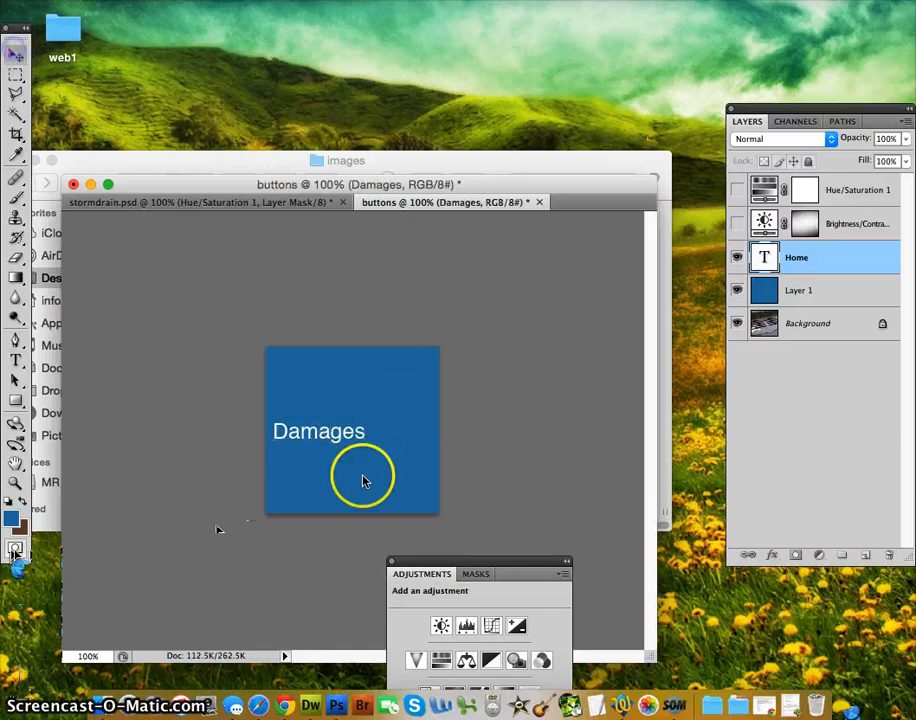
drag(343, 441, 371, 437)
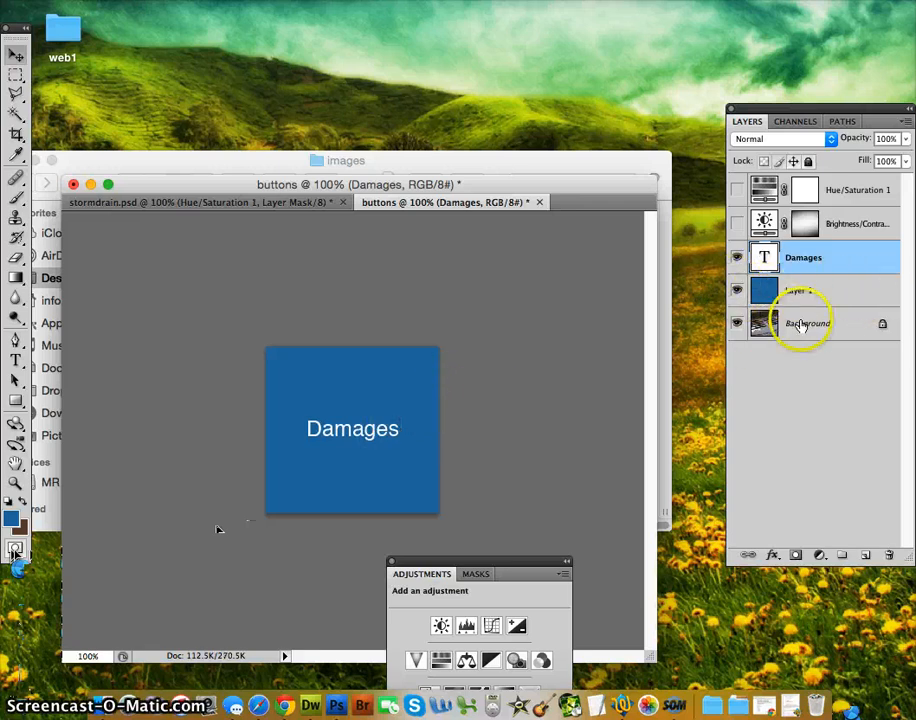
Add a new layer above Layer 1 and fill it with white, using the default colors.
click(795, 292)
click(866, 555)
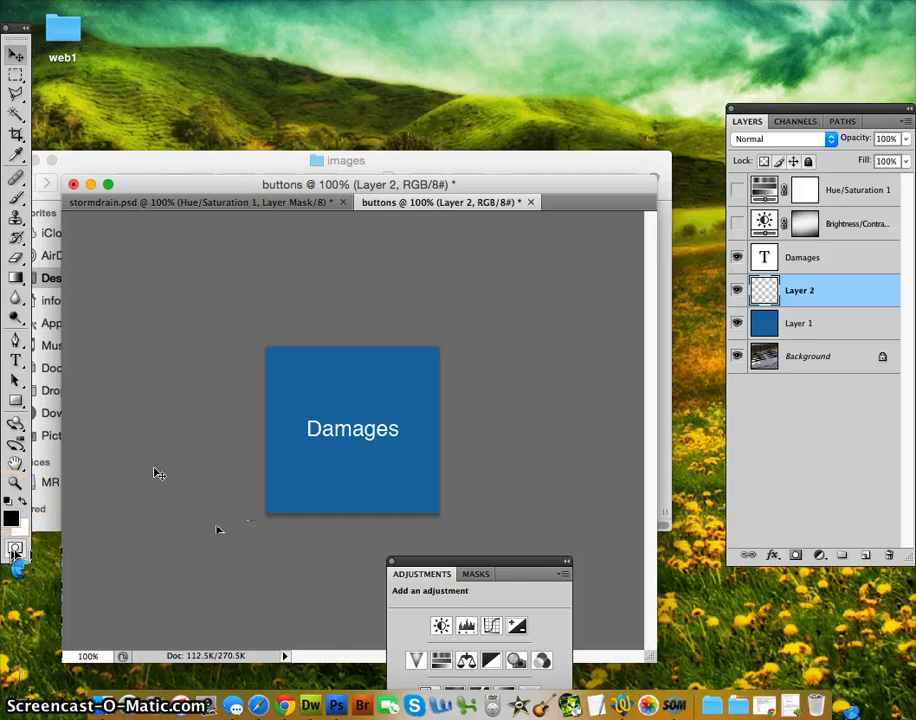
key(super+BackSpace)
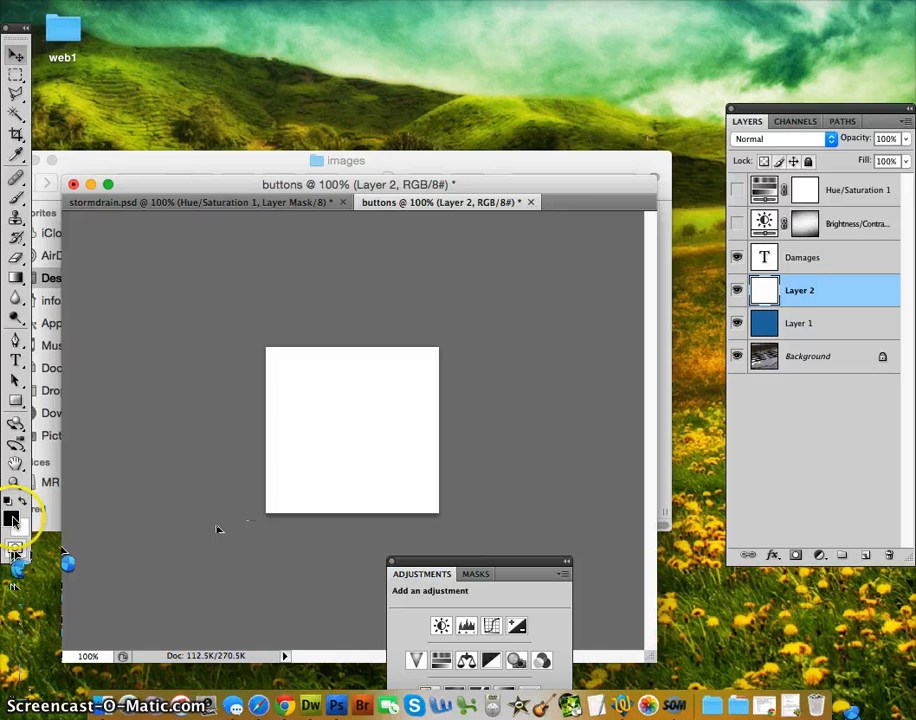
Set the foreground color to blue #3f73a9 by sampling the Layer 1 thumbnail.
click(12, 518)
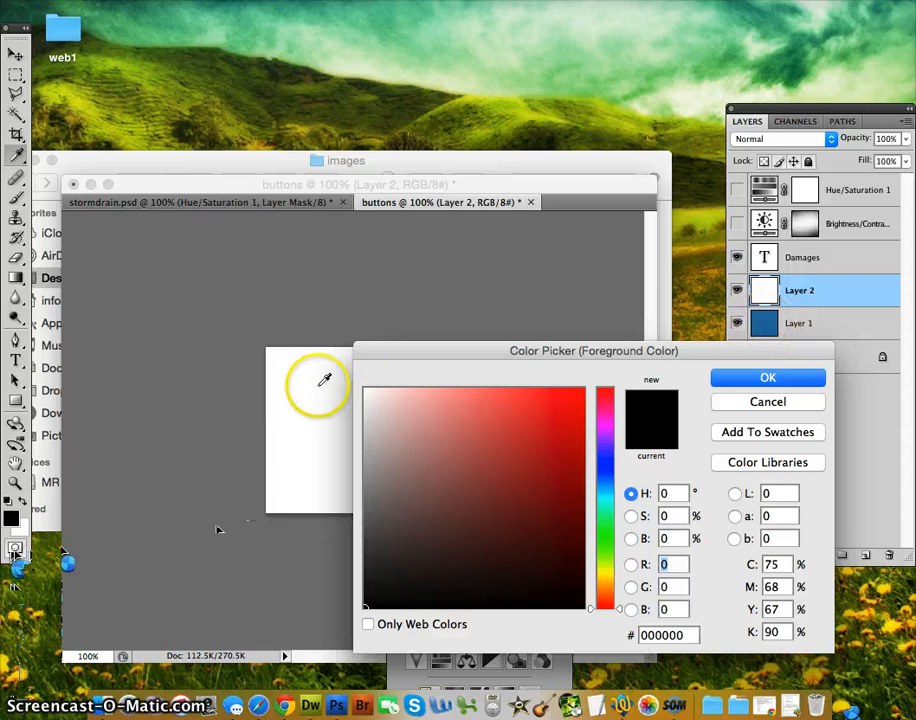
click(295, 411)
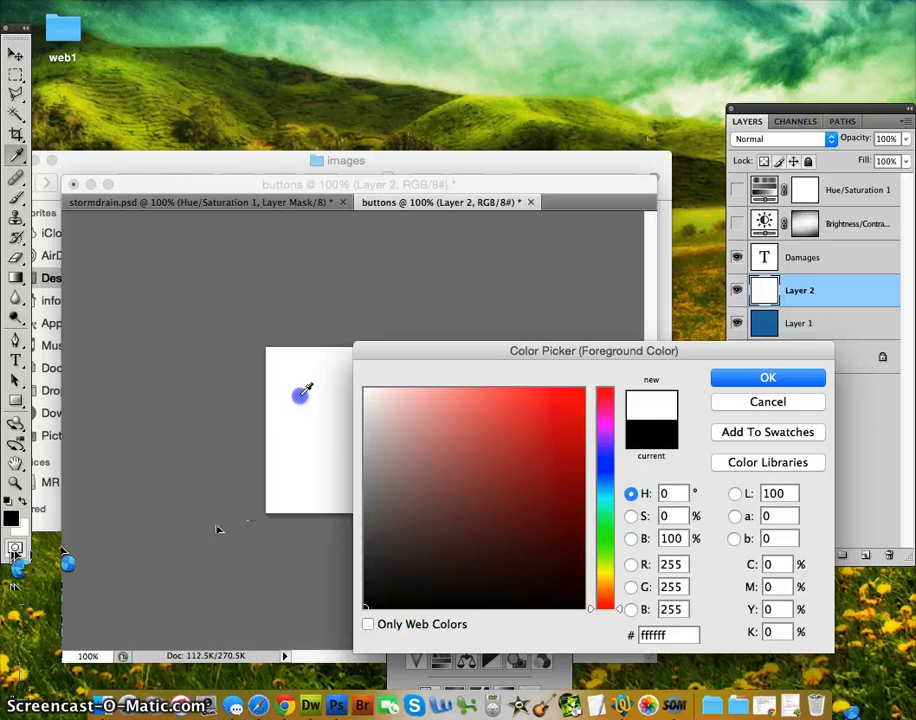
click(499, 290)
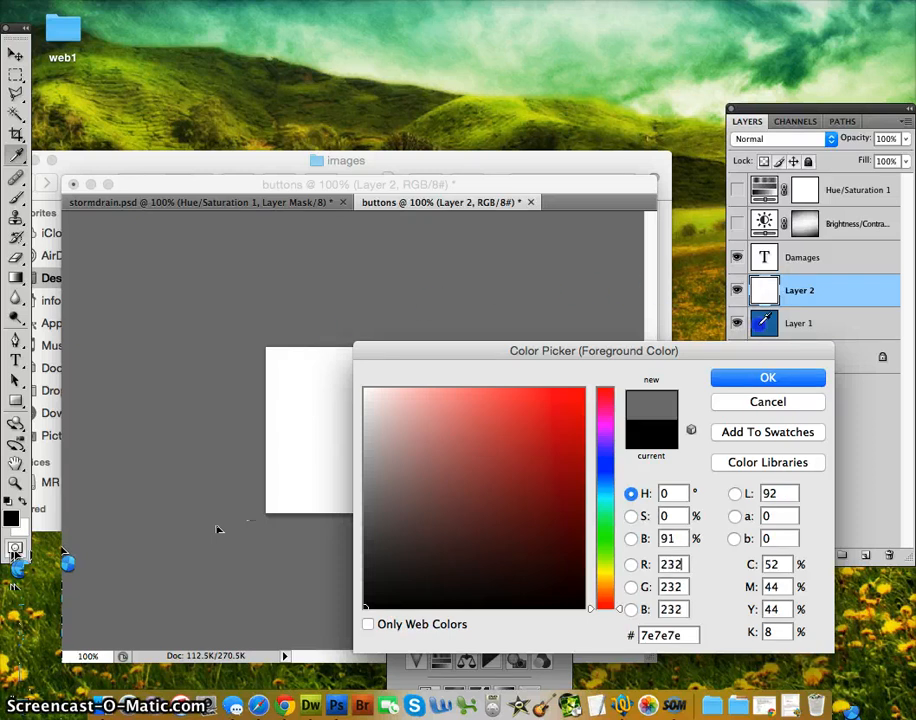
click(760, 328)
click(509, 459)
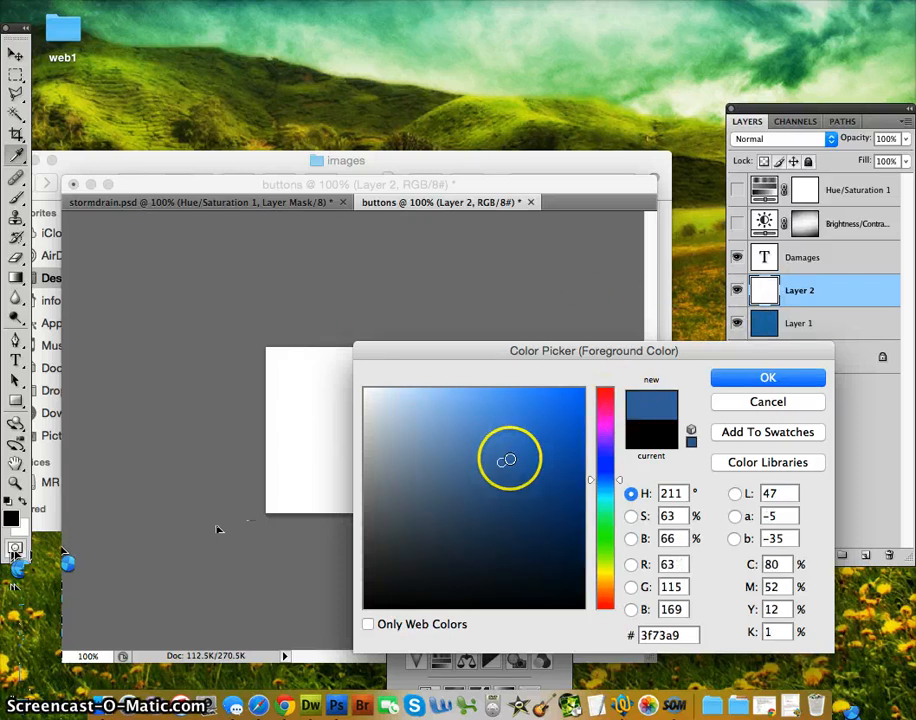
click(687, 634)
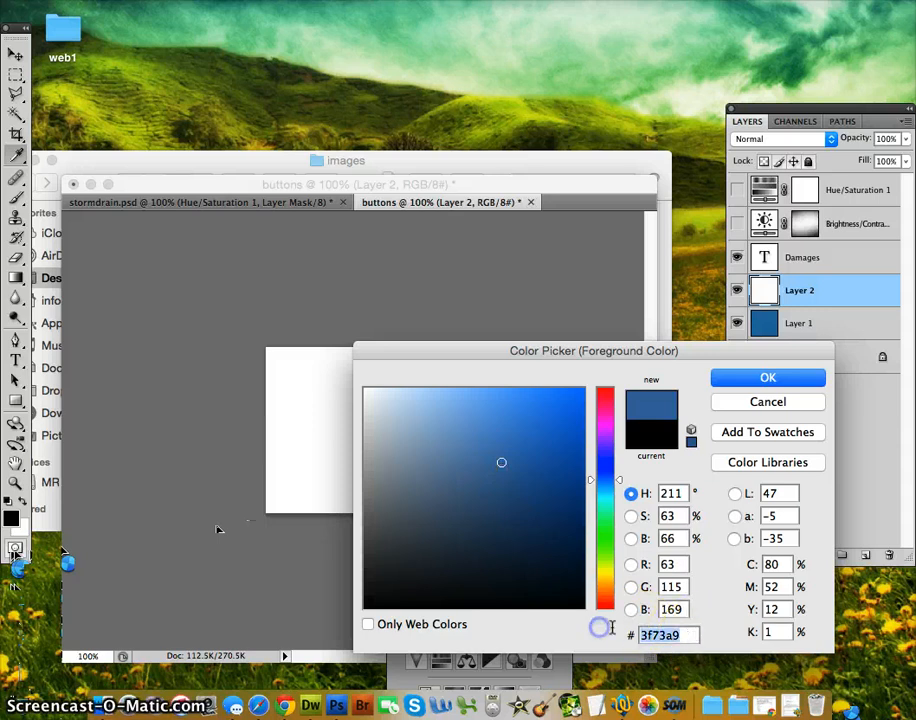
click(730, 378)
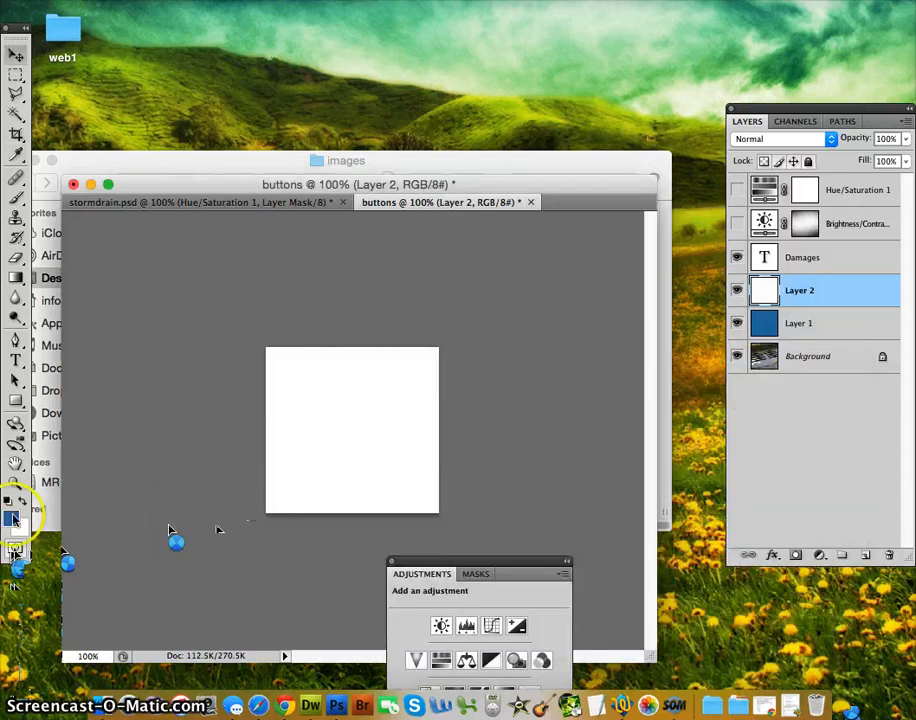
Draw a blue rounded rectangle nearly as wide as the canvas behind the Damages text and centre it on the text.
drag(15, 401, 116, 418)
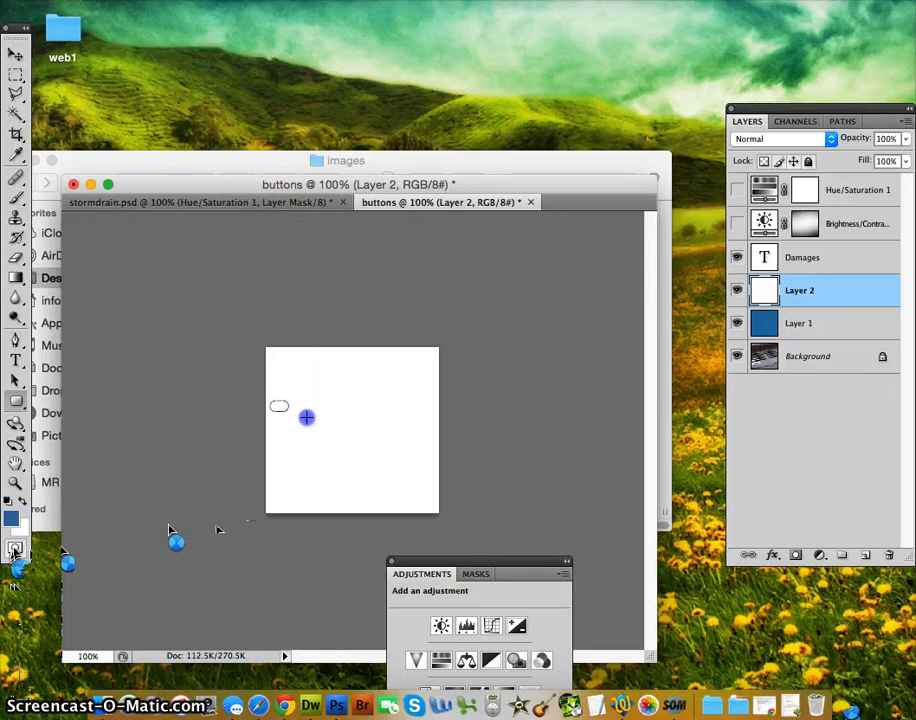
drag(381, 430, 433, 443)
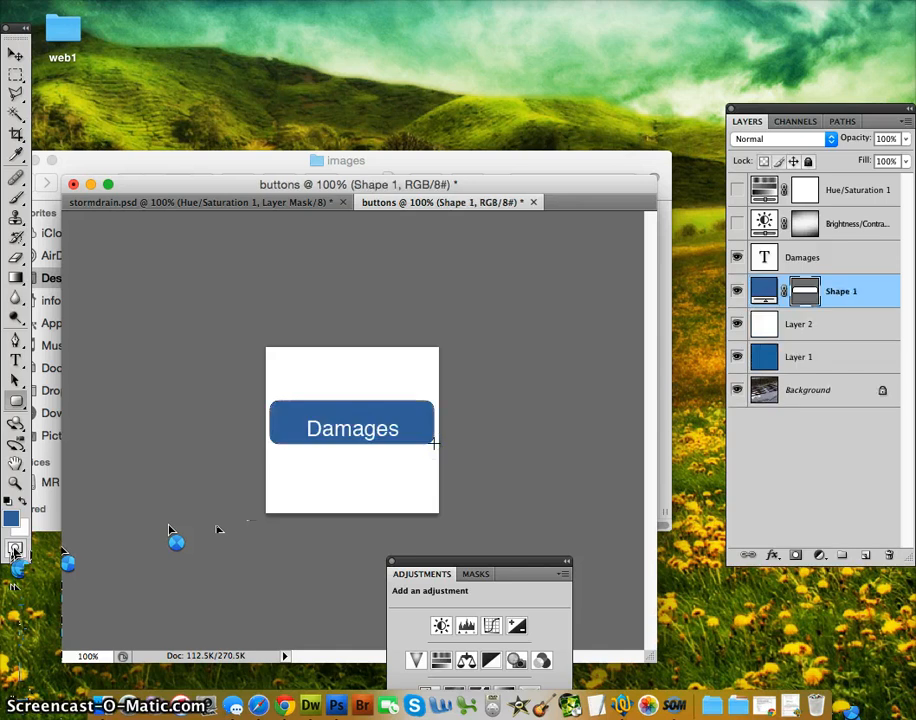
click(397, 391)
click(15, 53)
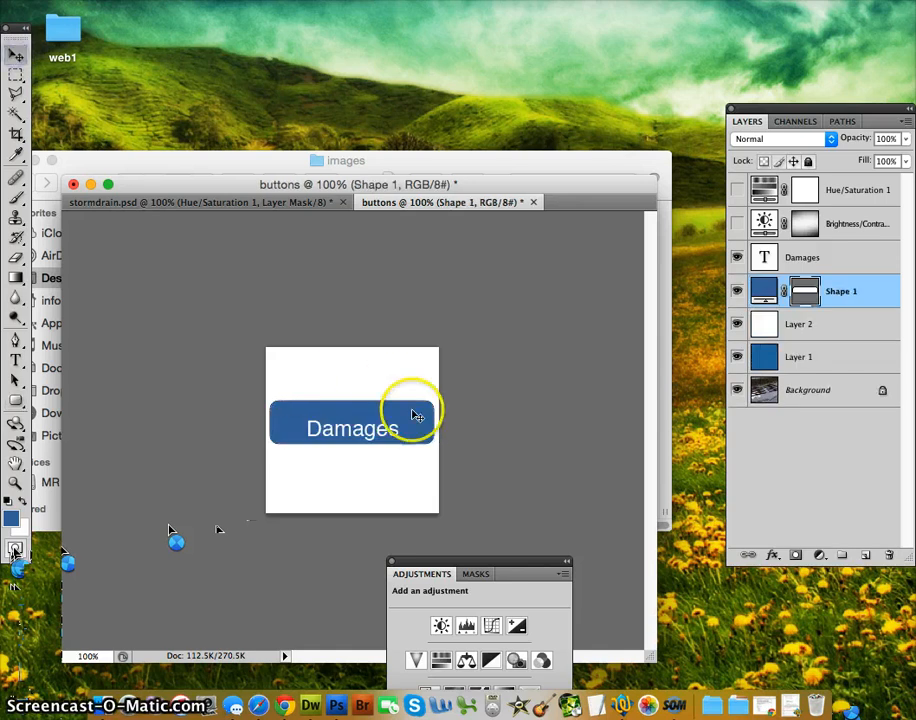
drag(415, 416, 410, 424)
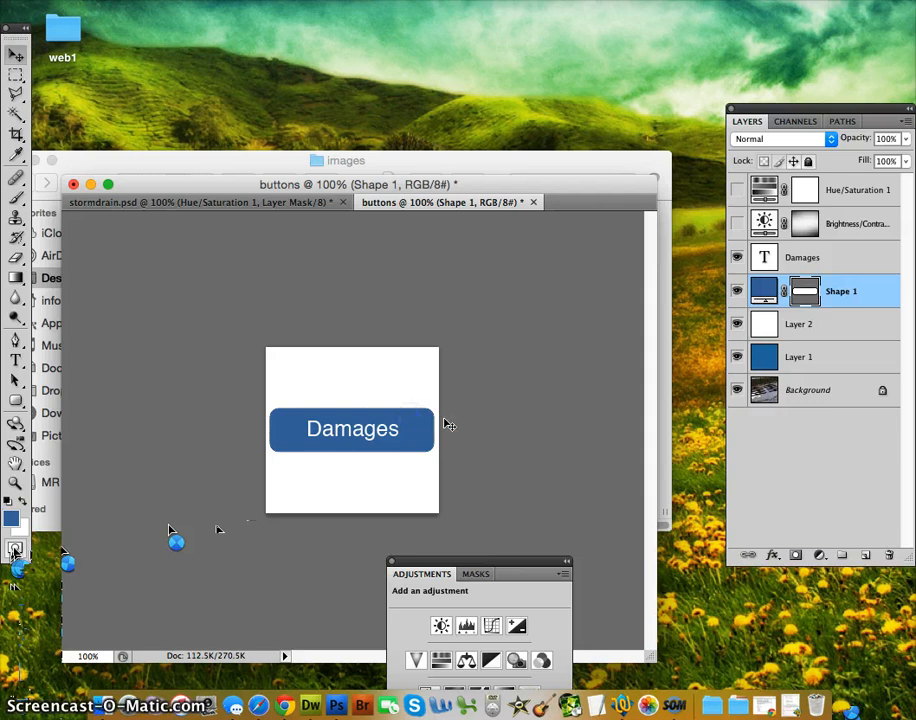
click(466, 411)
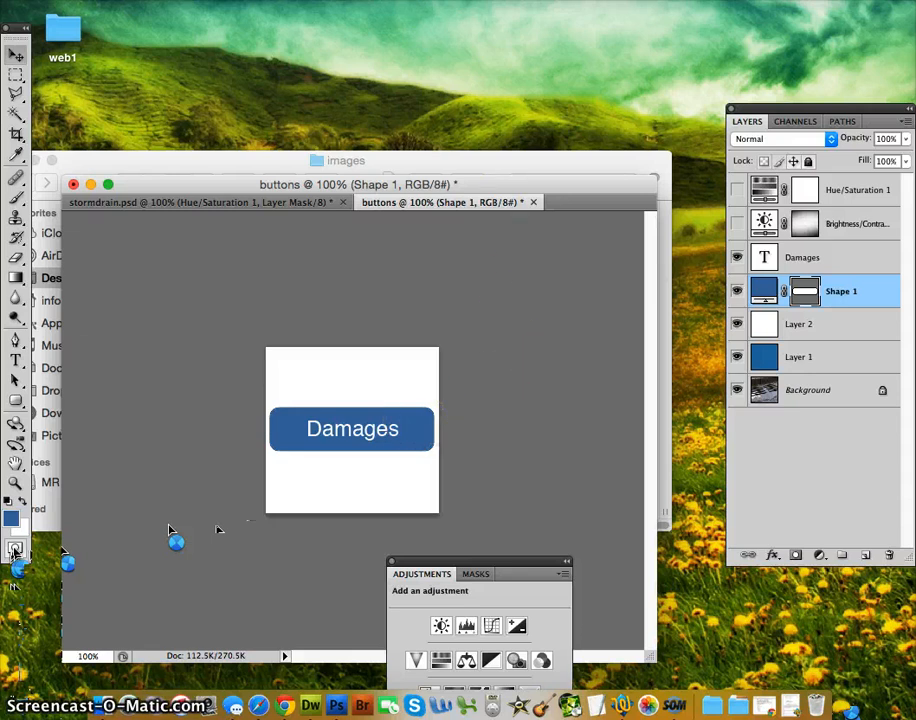
click(30, 0)
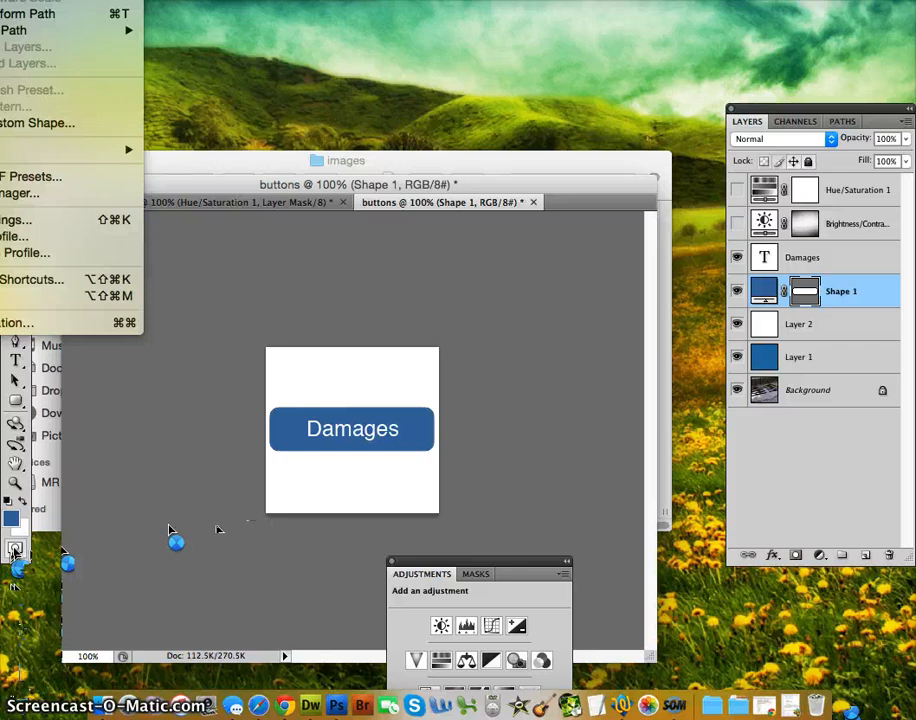
key(Escape)
click(225, 0)
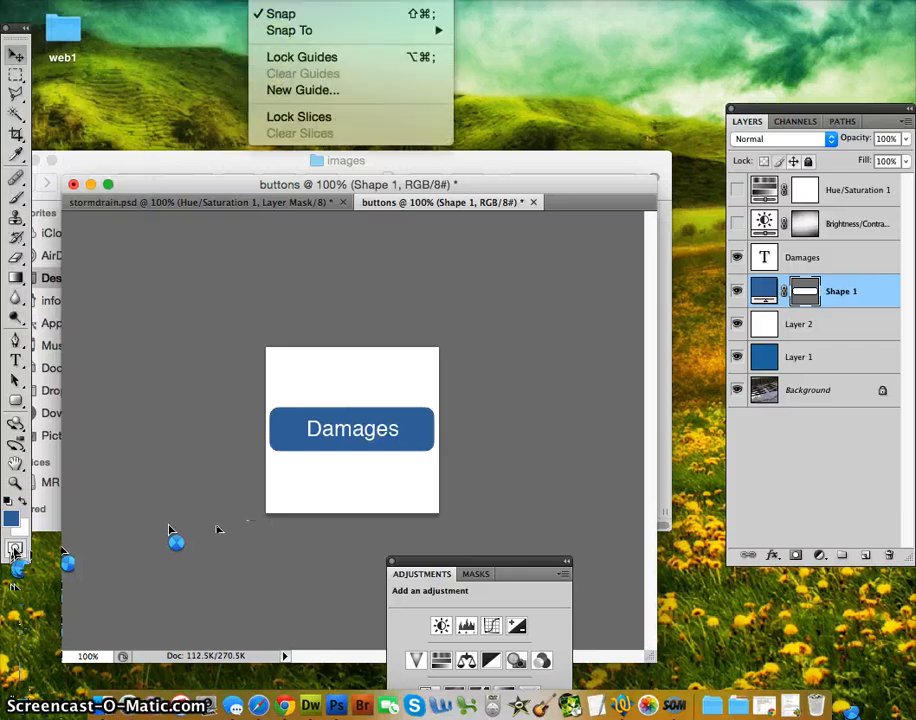
click(350, 393)
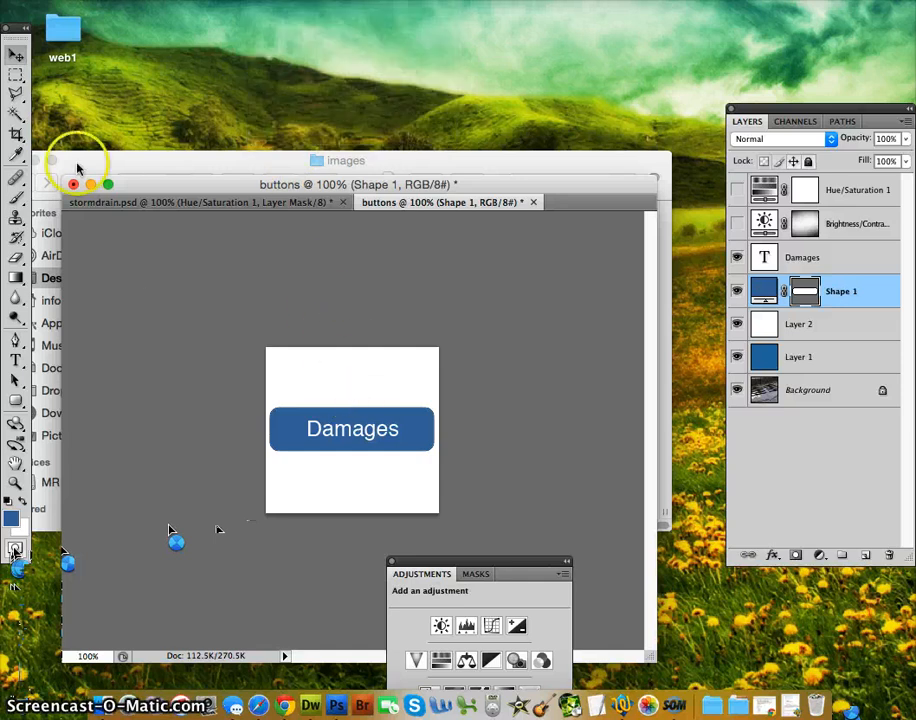
Crop the image tightly to the edges of the rounded Damages button.
click(17, 137)
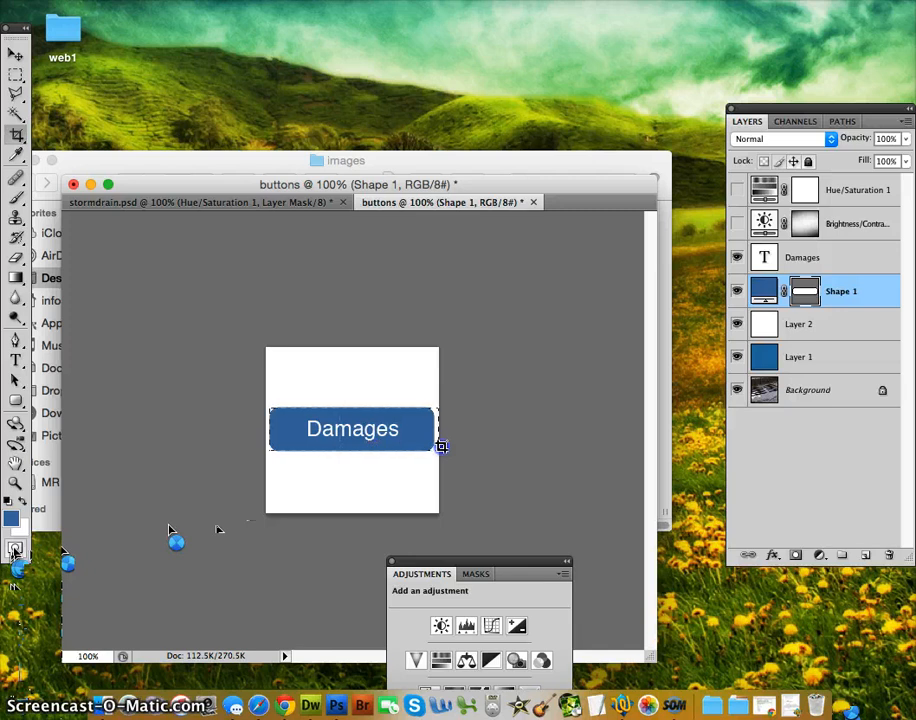
click(498, 373)
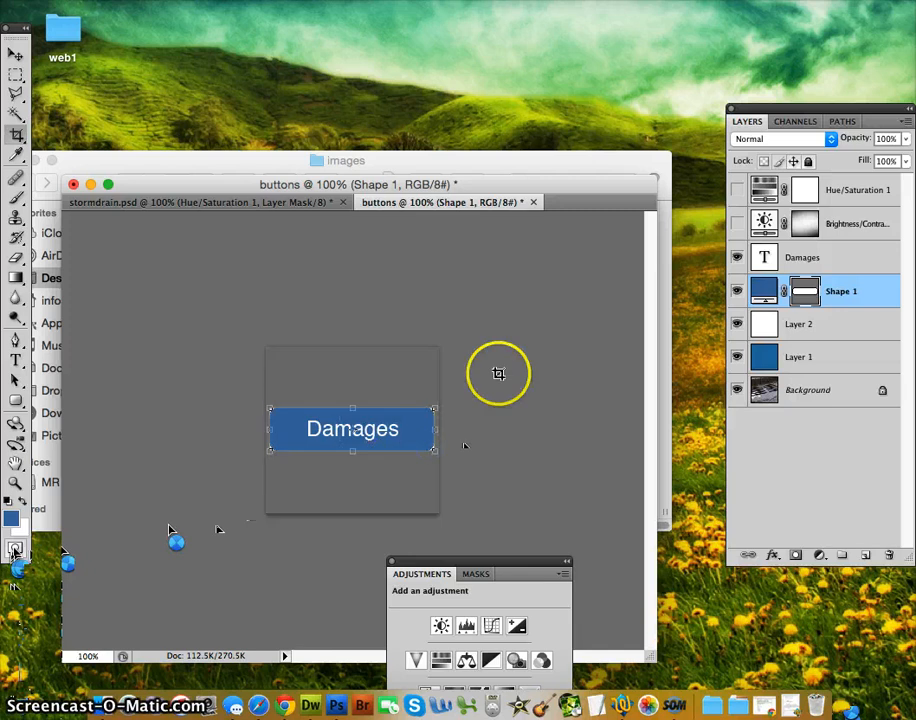
key(Return)
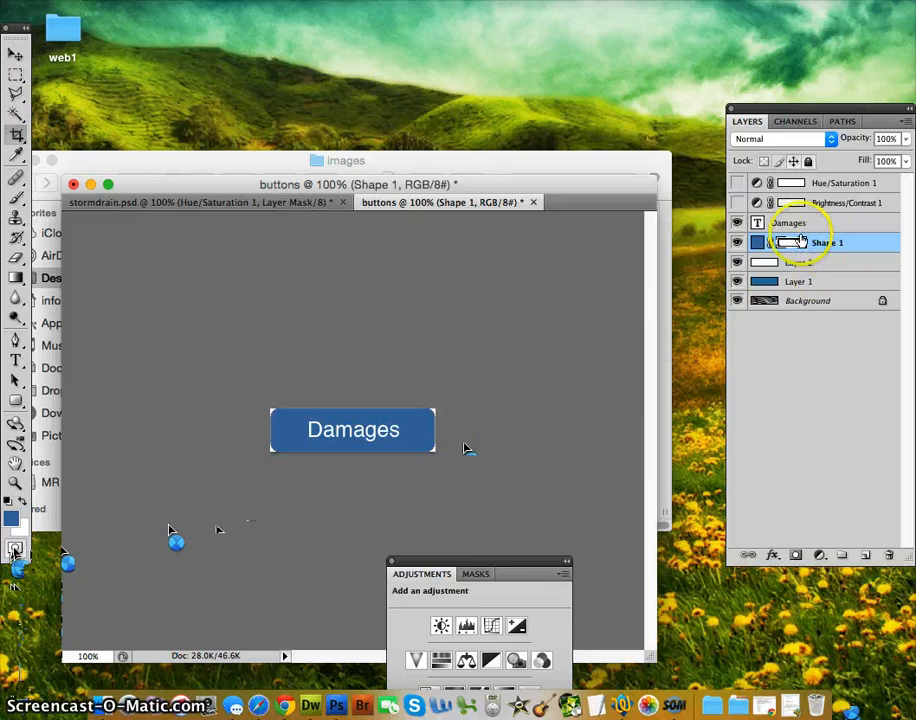
Export the Damages button for the web as damages.jpg into the images folder inside web1 > storm.
click(16, 54)
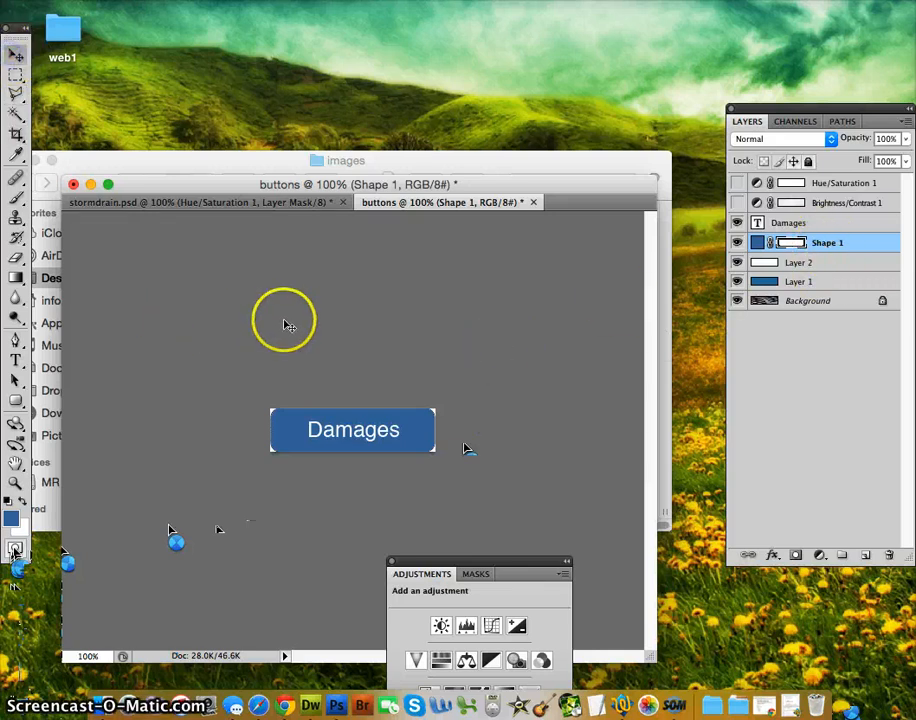
click(40, 0)
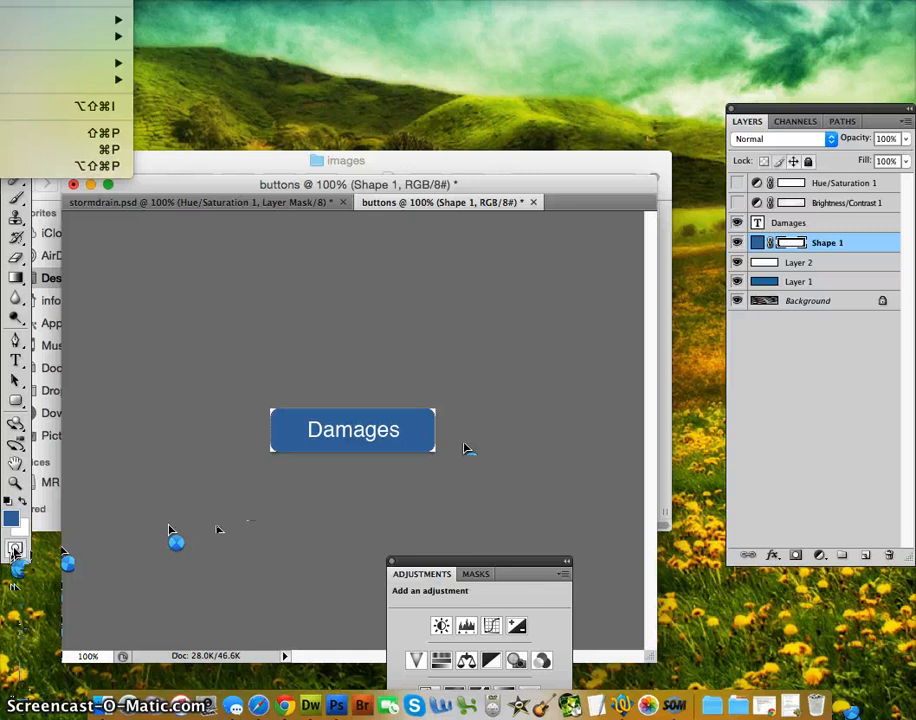
click(405, 343)
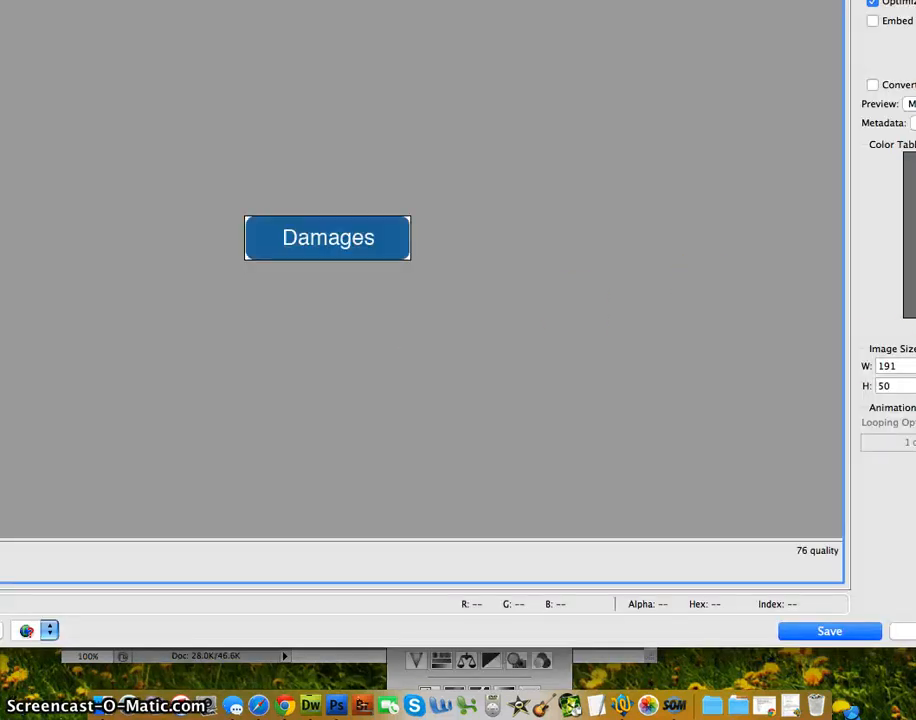
click(829, 630)
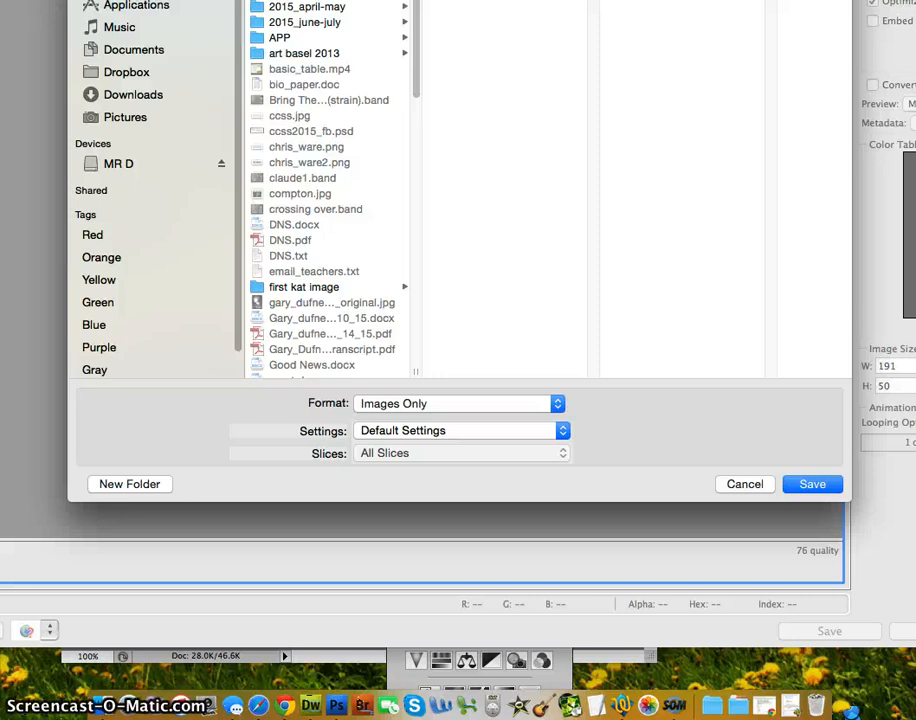
scroll(341, 90, down, 5)
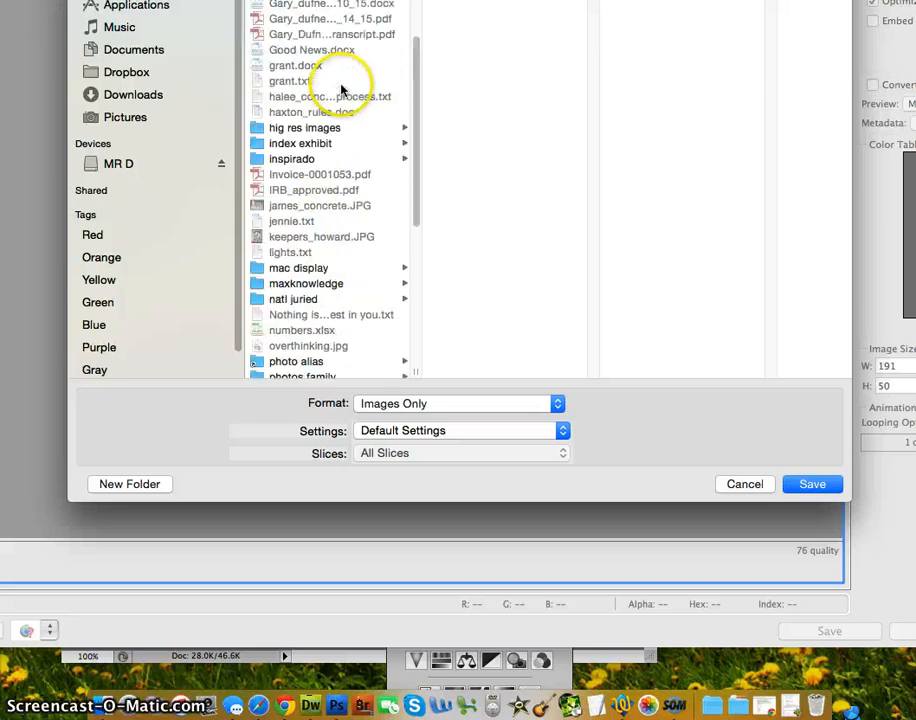
scroll(345, 100, down, 5)
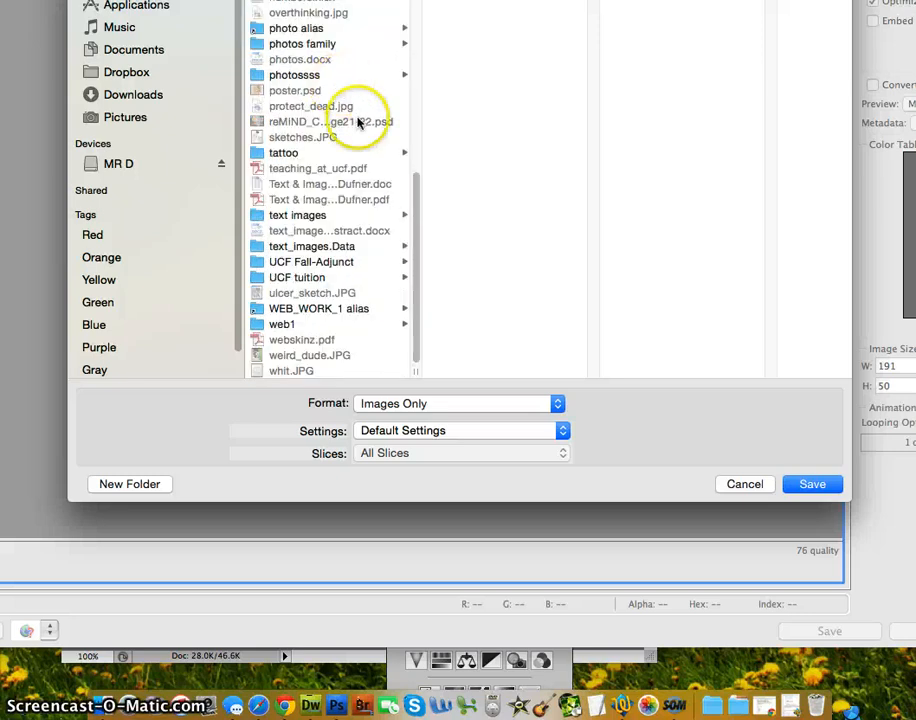
click(294, 325)
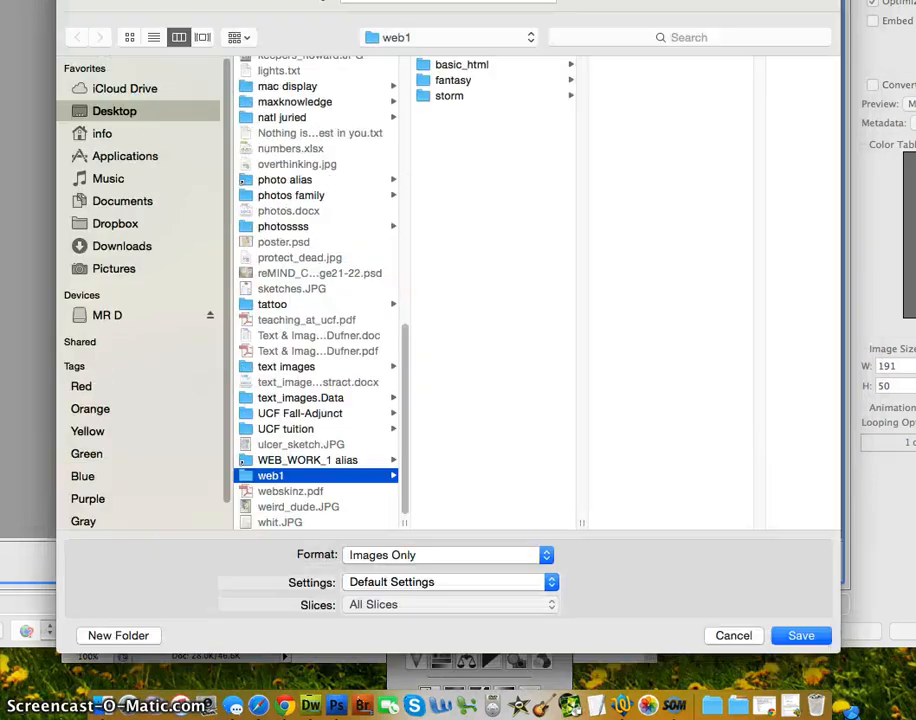
click(447, 124)
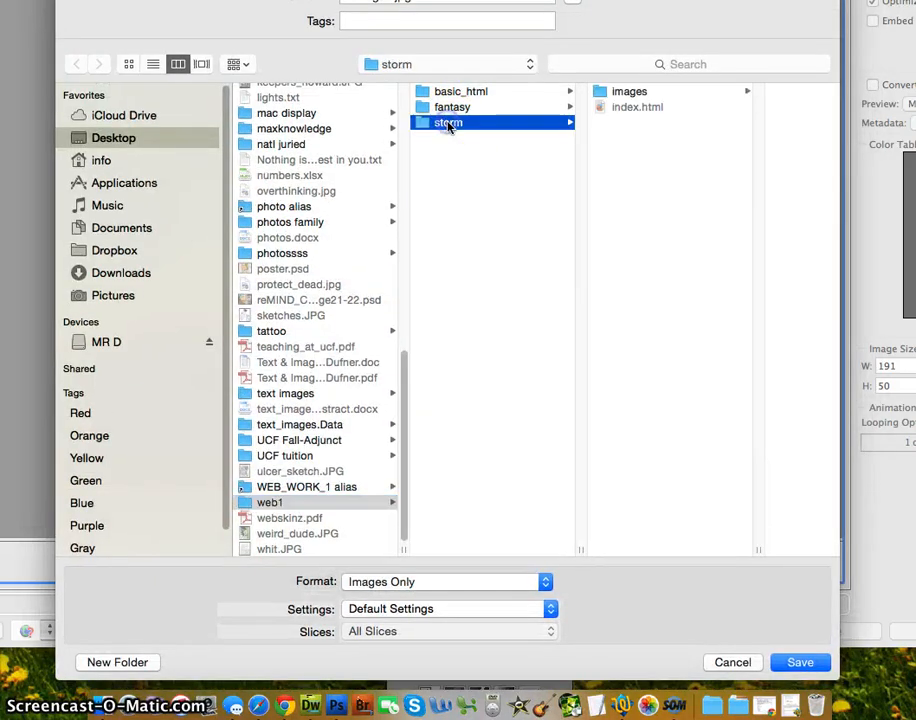
click(615, 91)
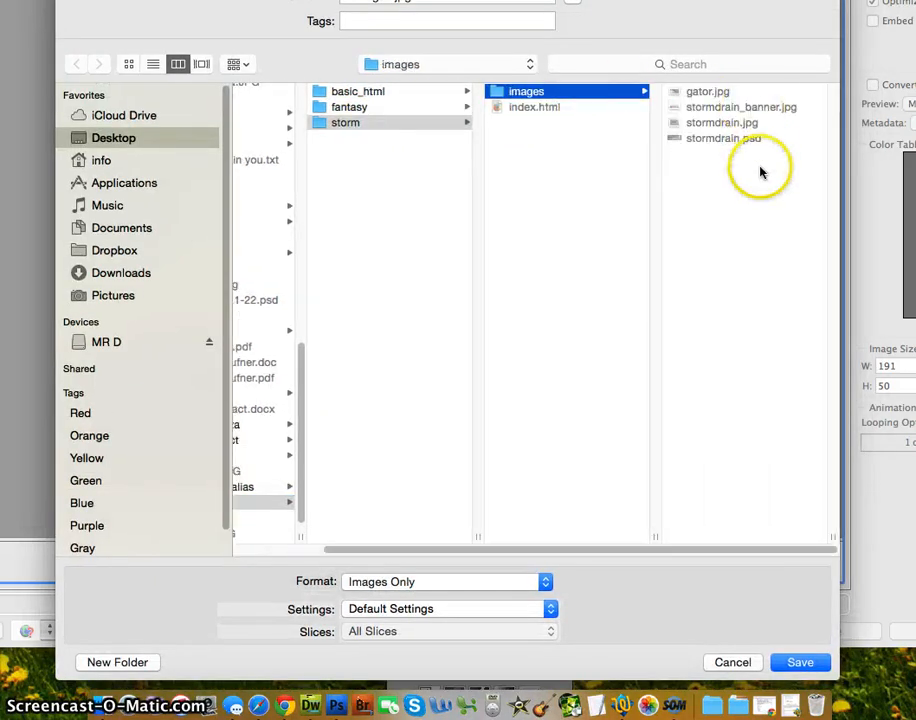
click(796, 660)
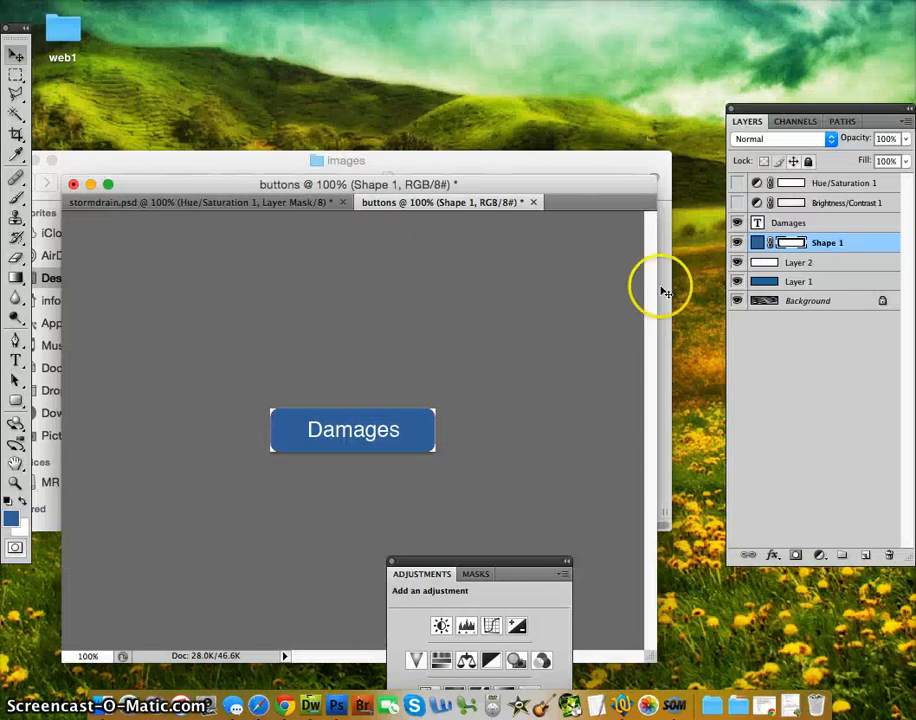
Duplicate the Damages text layer twice and hide the original and the first copy.
click(808, 223)
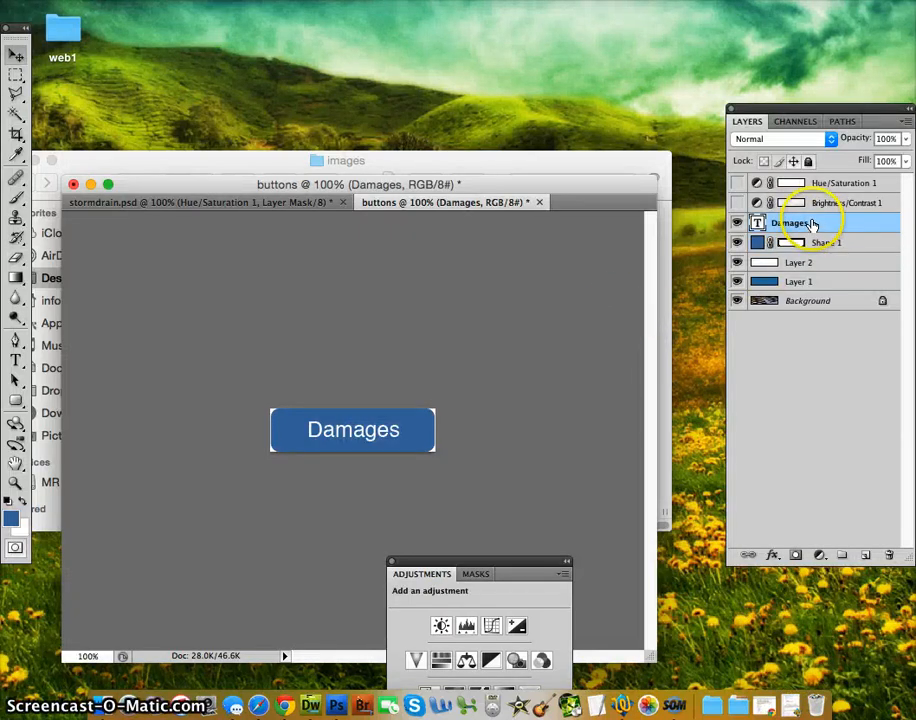
drag(813, 223, 846, 218)
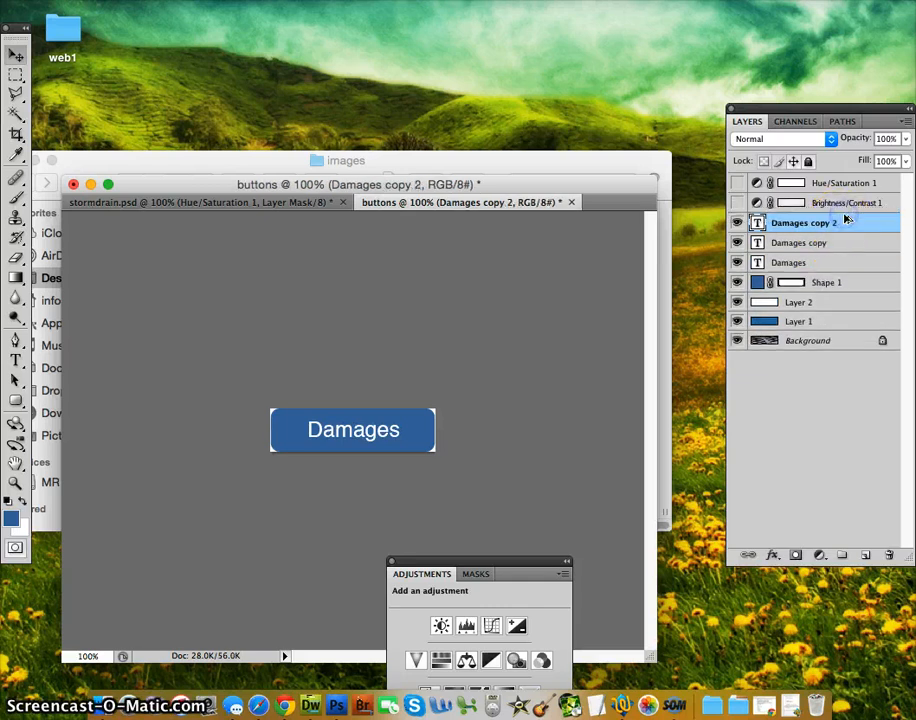
click(737, 244)
click(737, 262)
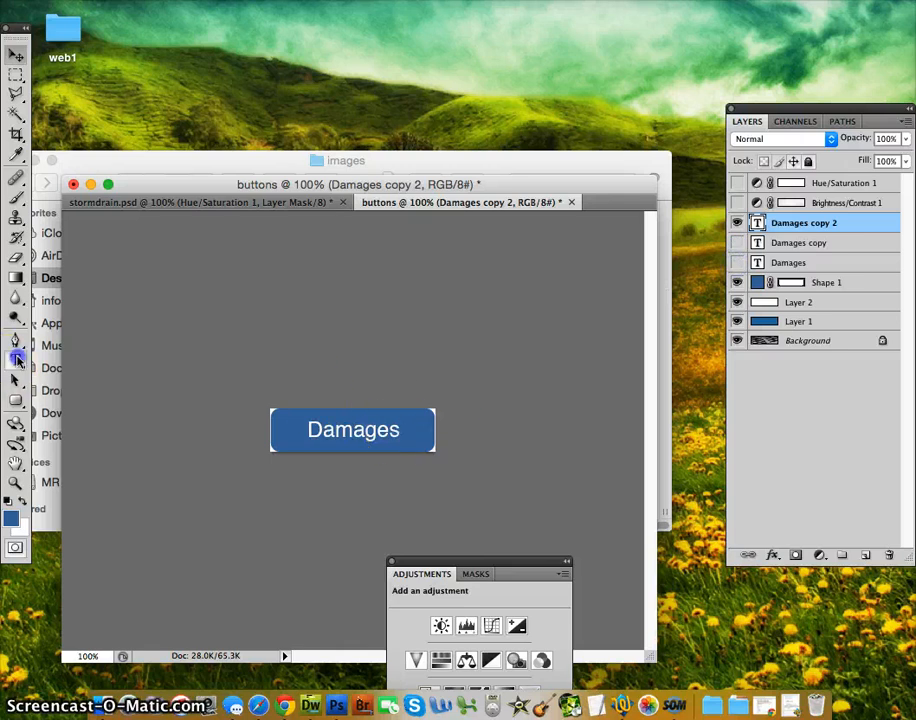
Replace the text of the topmost Damages copy with Home and centre it on the button.
click(16, 360)
click(343, 445)
drag(307, 433, 436, 430)
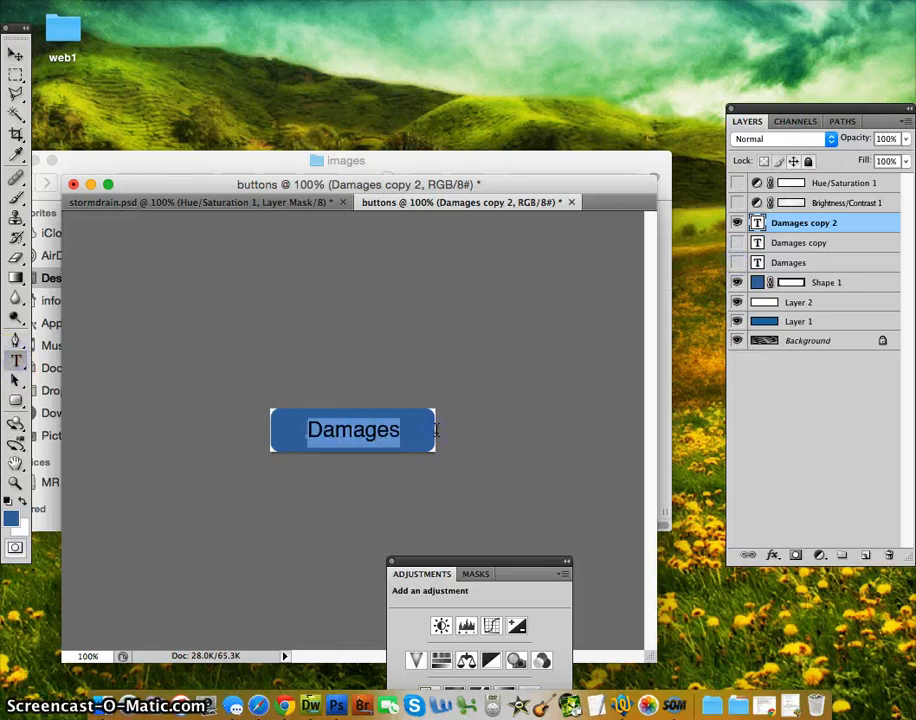
click(436, 430)
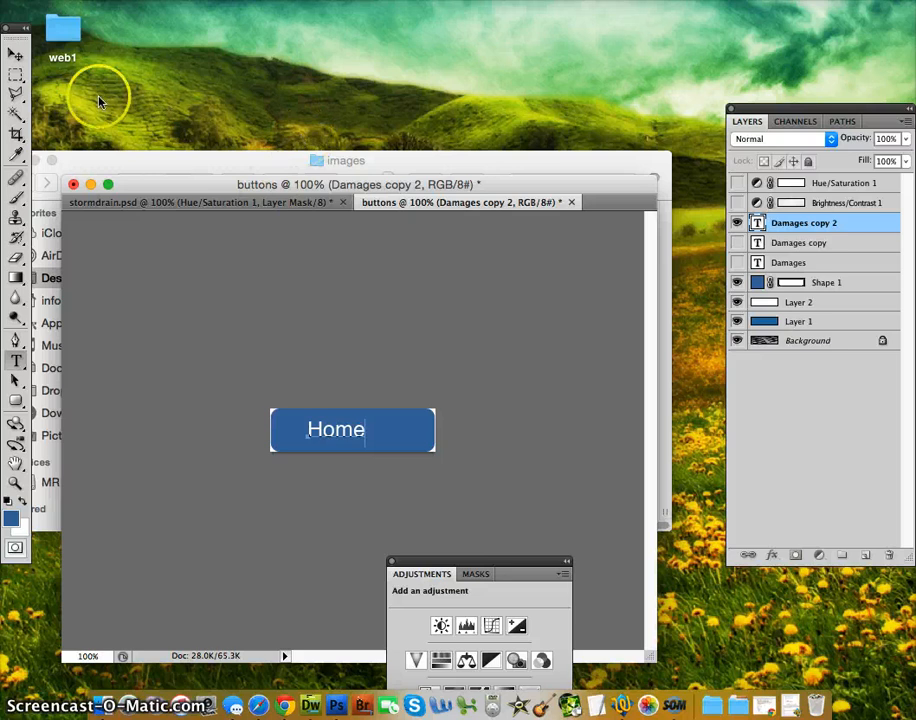
click(16, 54)
drag(401, 318, 410, 316)
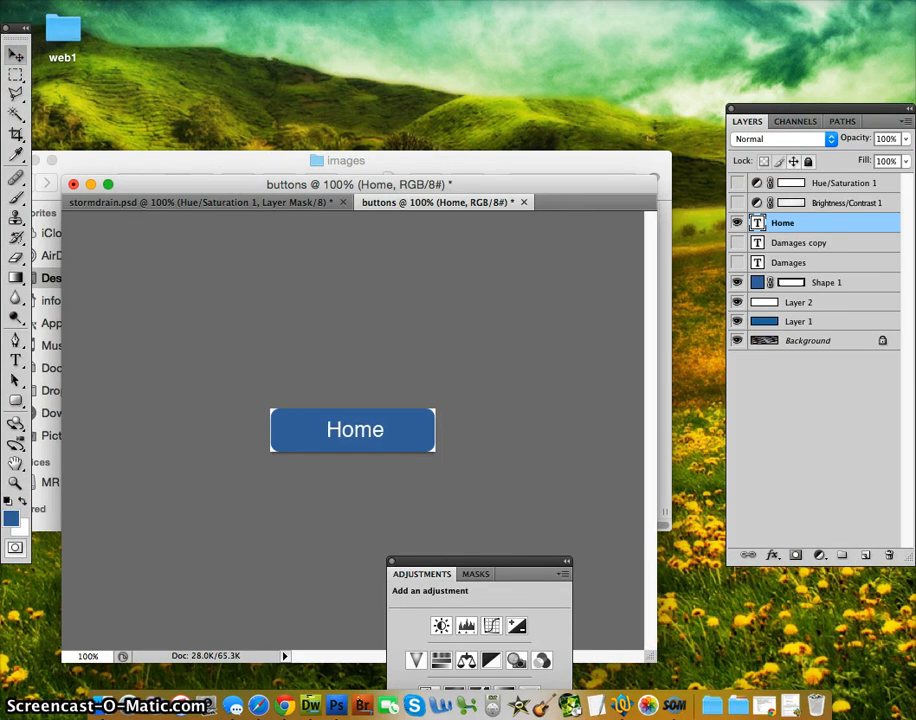
key(Left)
key(Left)
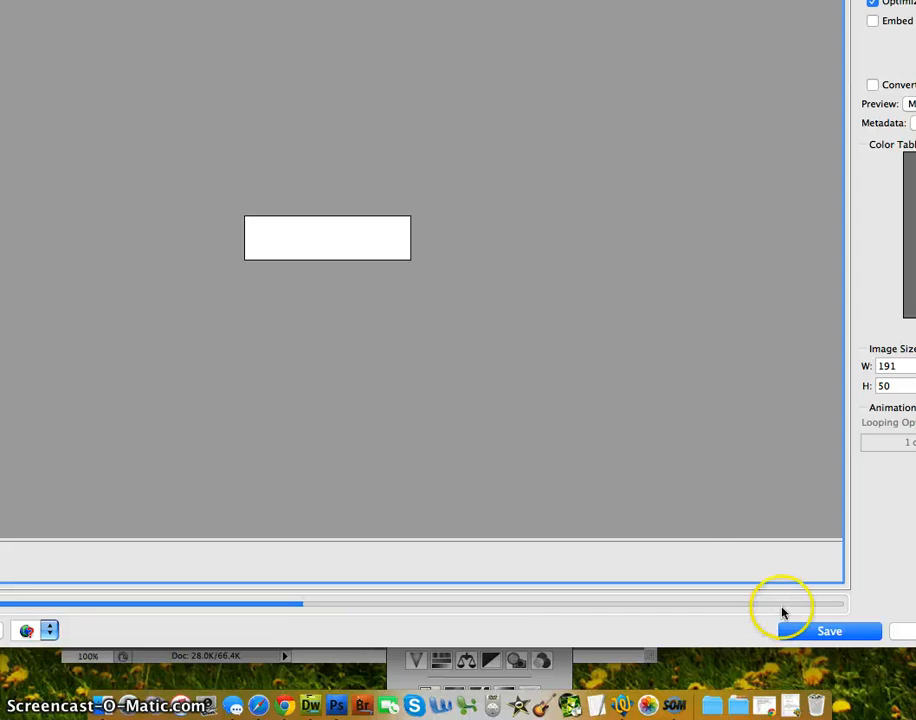
Export the Home button for the web as home.jpg in the images folder.
click(812, 636)
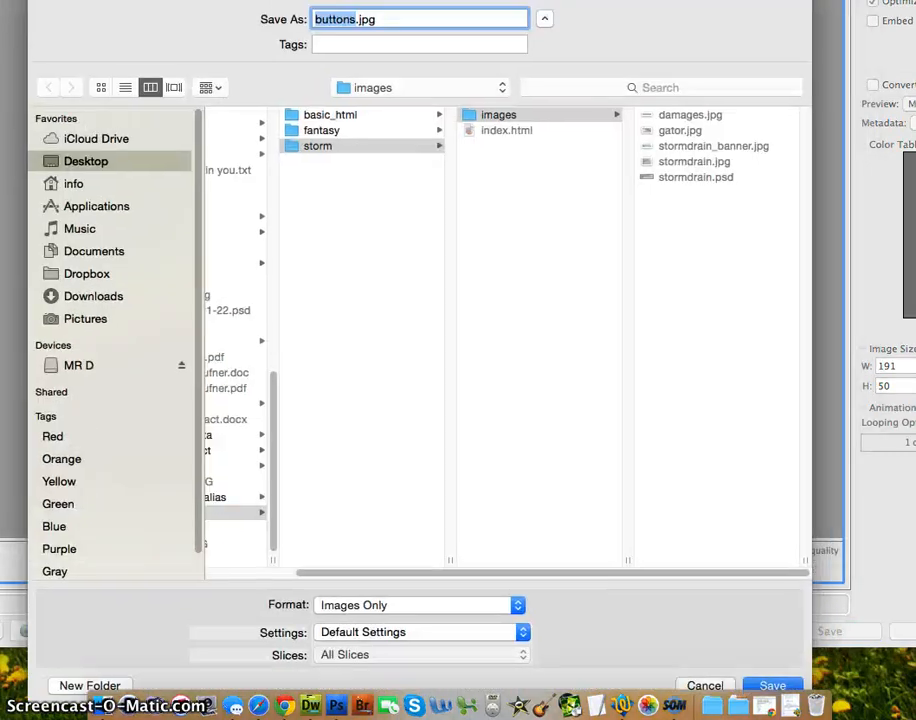
double_click(339, 22)
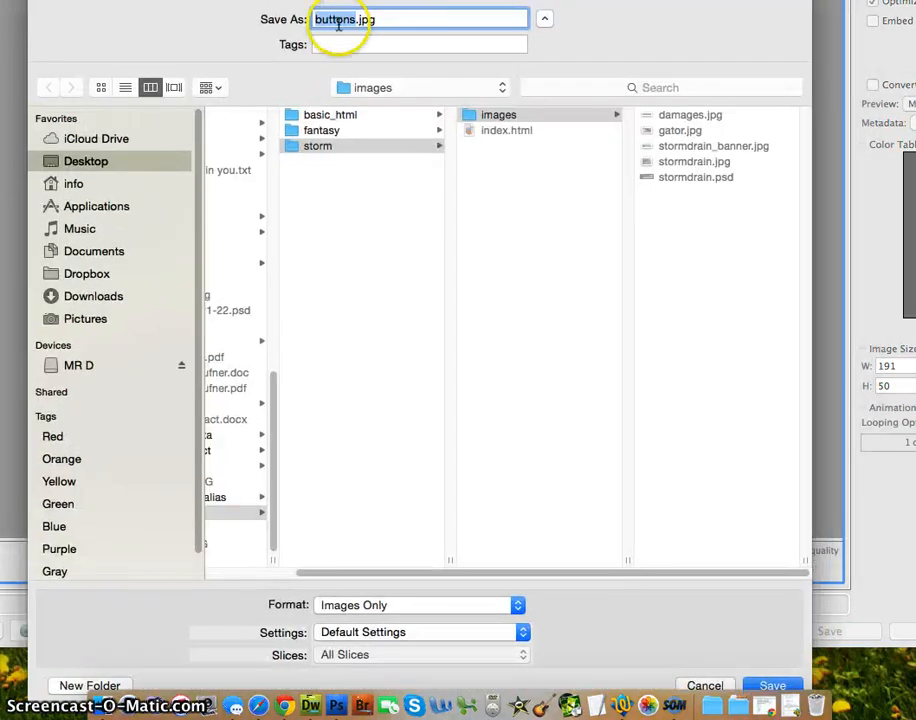
drag(341, 0, 352, 138)
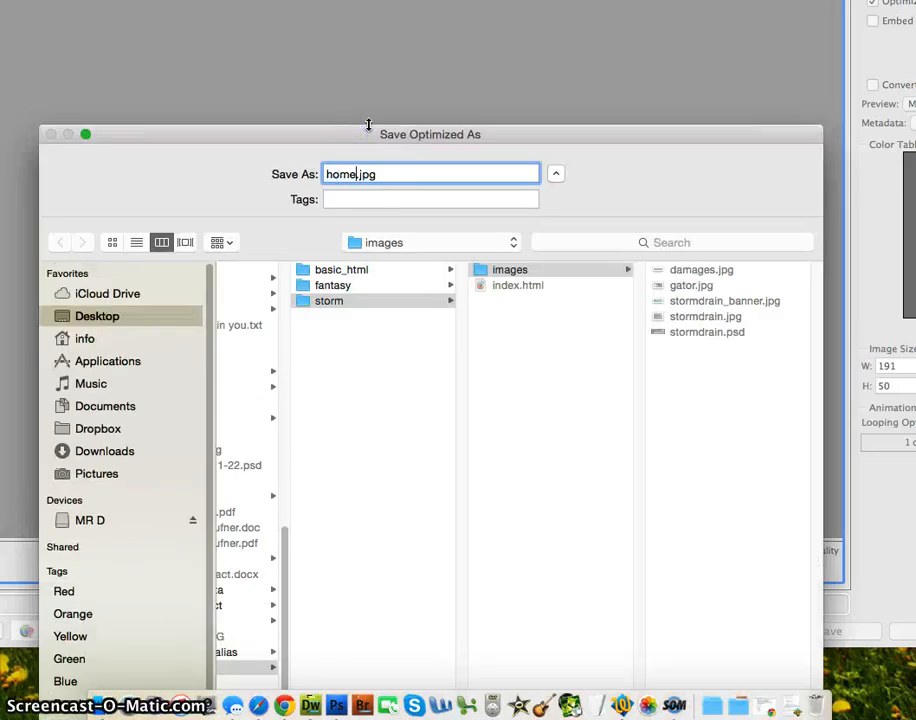
text(home)
key(Return)
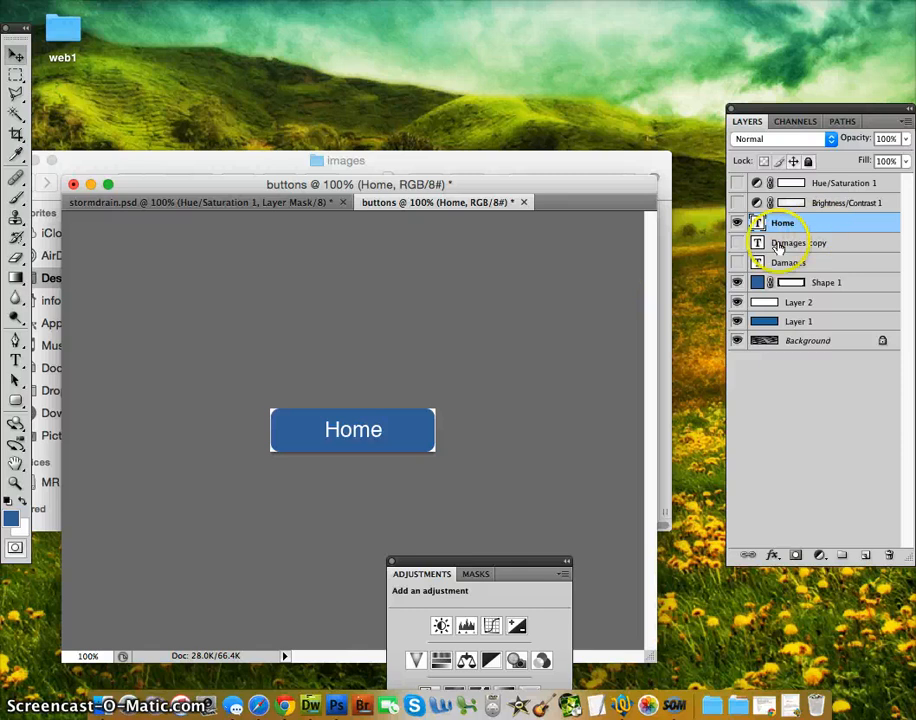
Show the Damages copy layer, hide the Home layer, and make Damages copy the active layer.
click(737, 242)
click(737, 222)
click(818, 244)
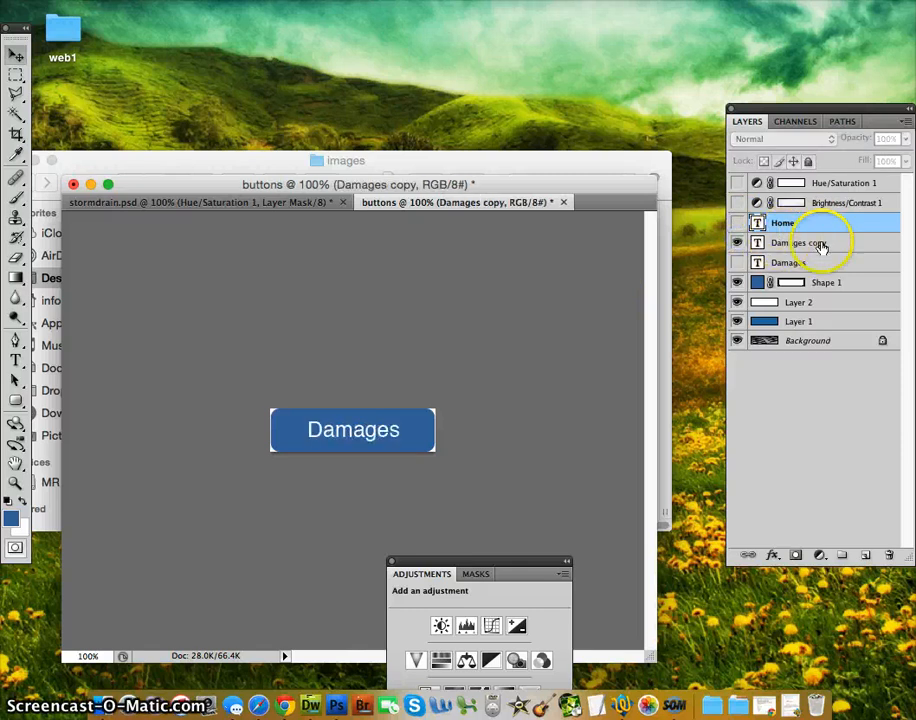
Replace the text of the Damages copy layer with What and centre it on the button.
click(15, 362)
click(268, 419)
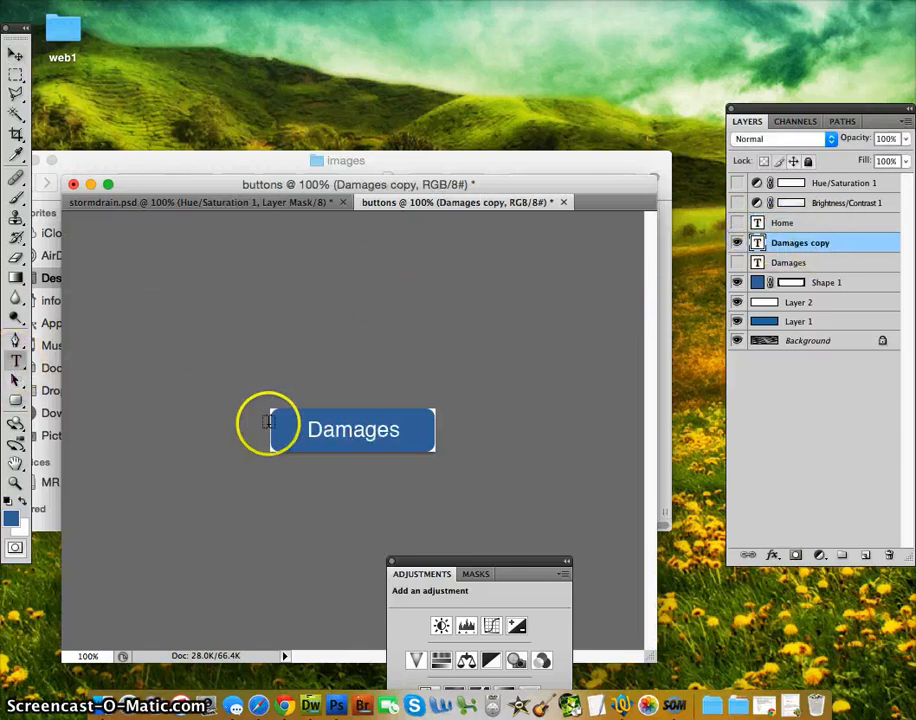
double_click(312, 436)
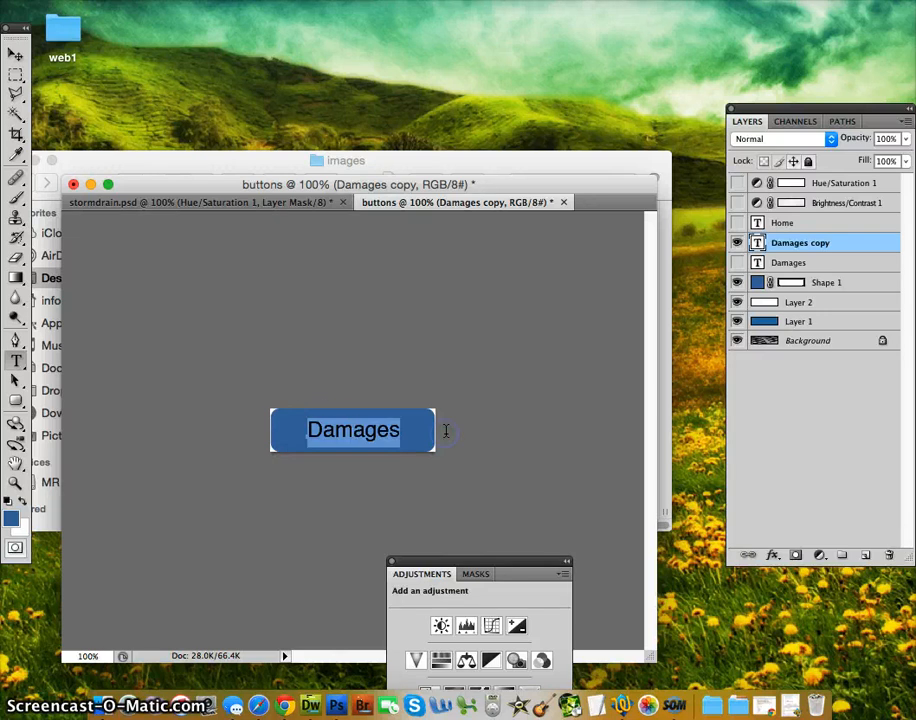
key(Left)
text(What)
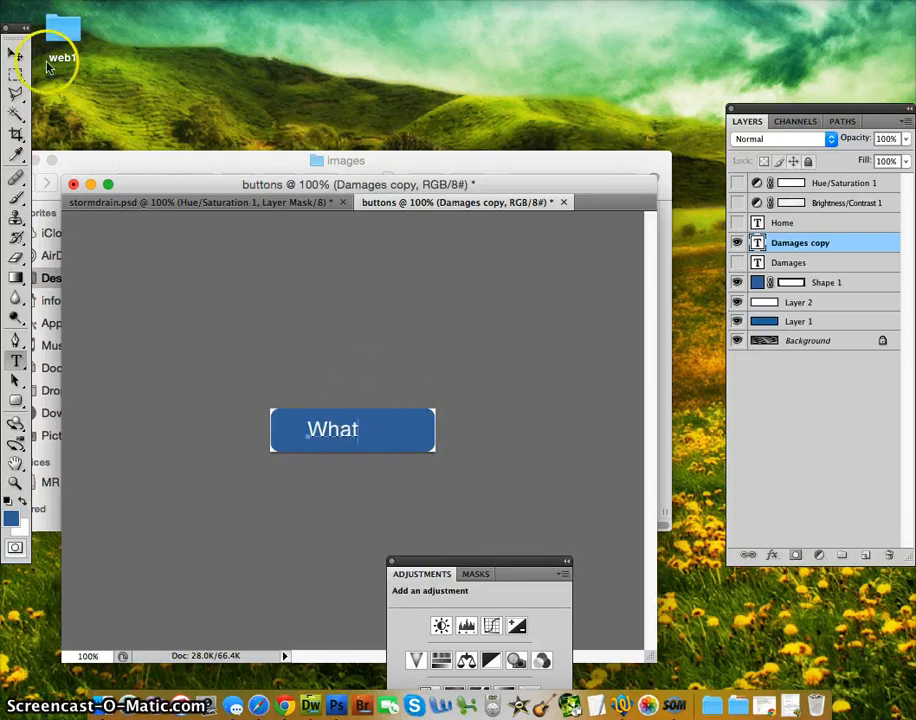
click(15, 55)
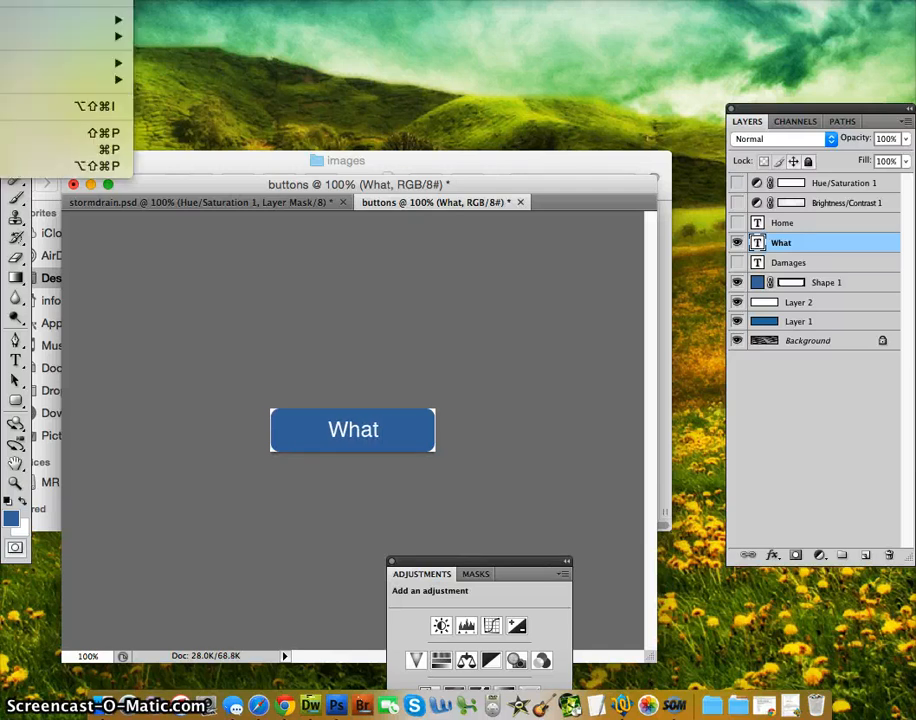
Export the What button for the web as what.jpg in the images folder.
click(257, 16)
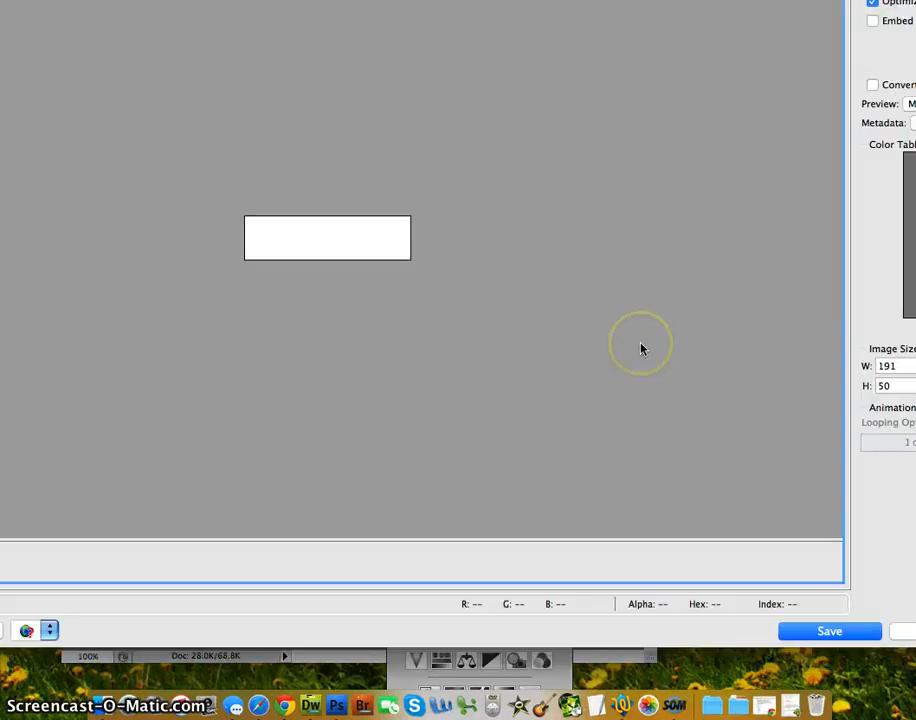
click(820, 632)
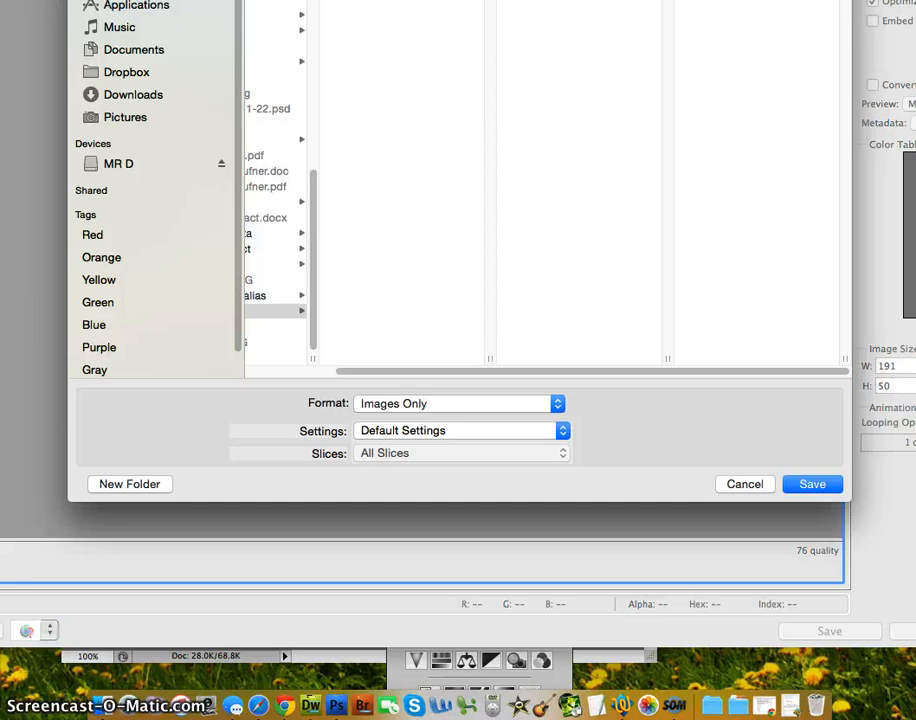
drag(499, 0, 415, 141)
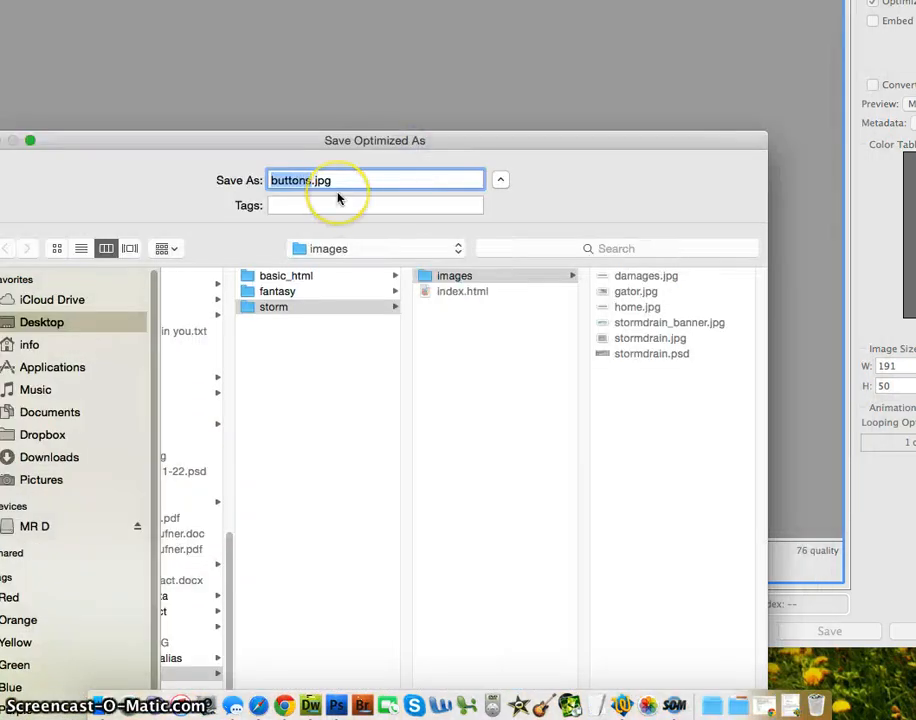
text(what)
key(Return)
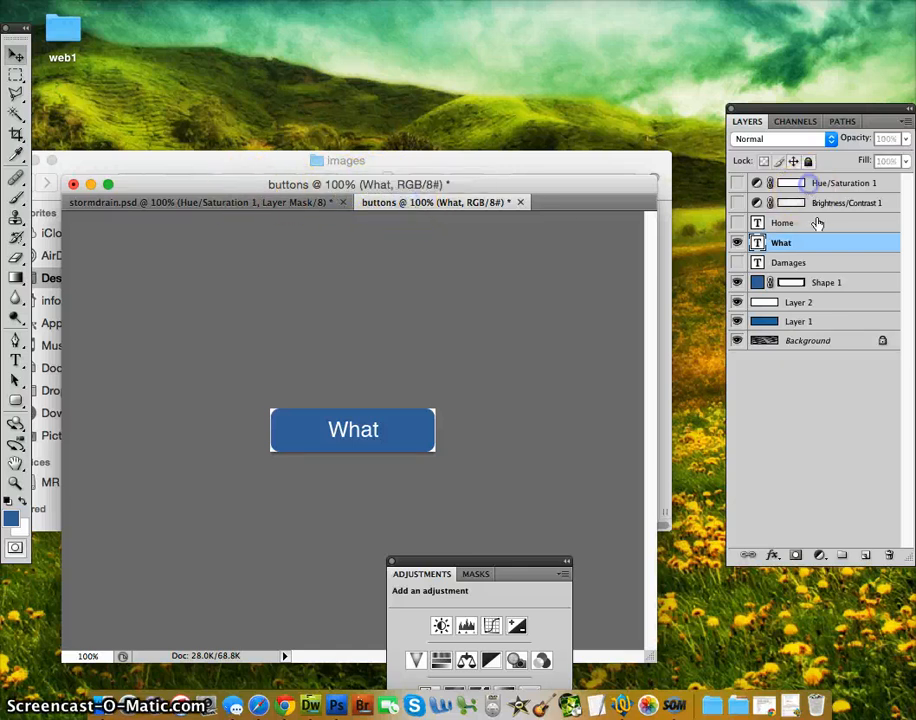
Delete the Hue/Saturation 1, Brightness/Contrast 1, Layer 1 and Background layers.
click(828, 183)
shift+click(828, 203)
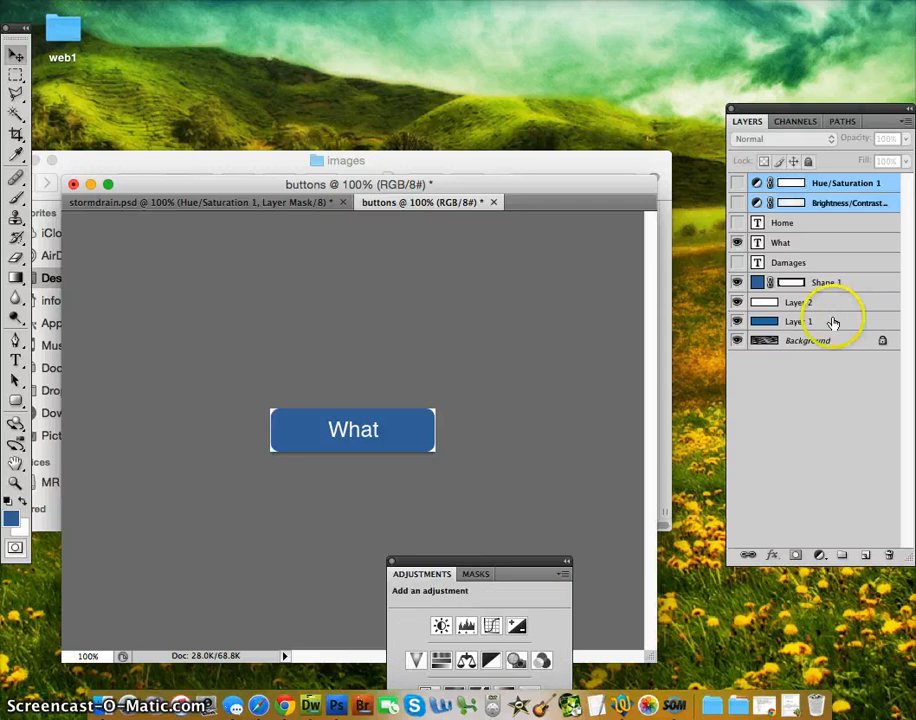
click(804, 344)
shift+click(815, 322)
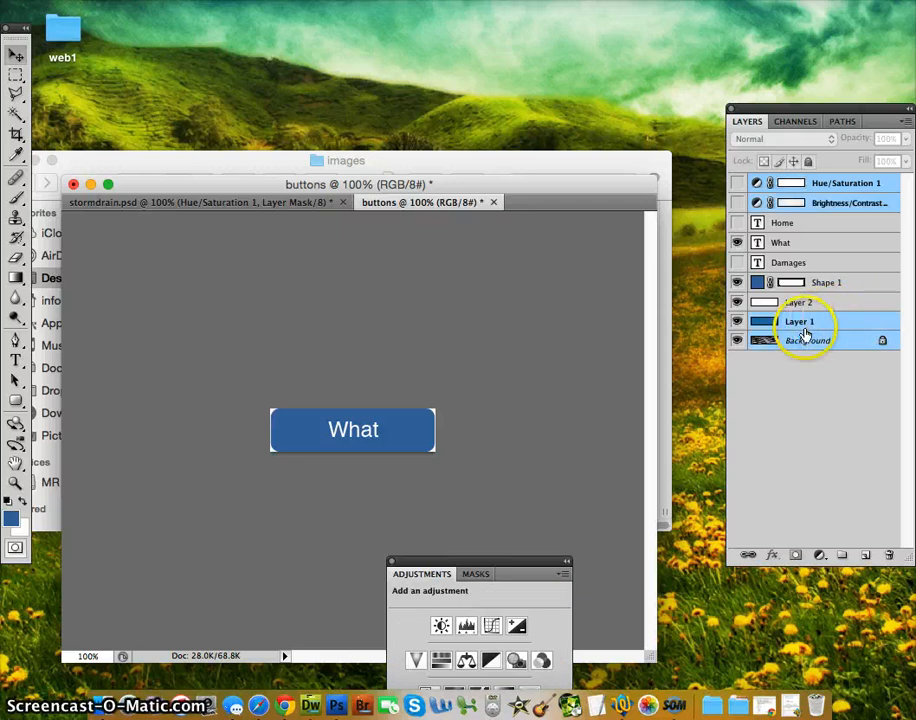
click(886, 554)
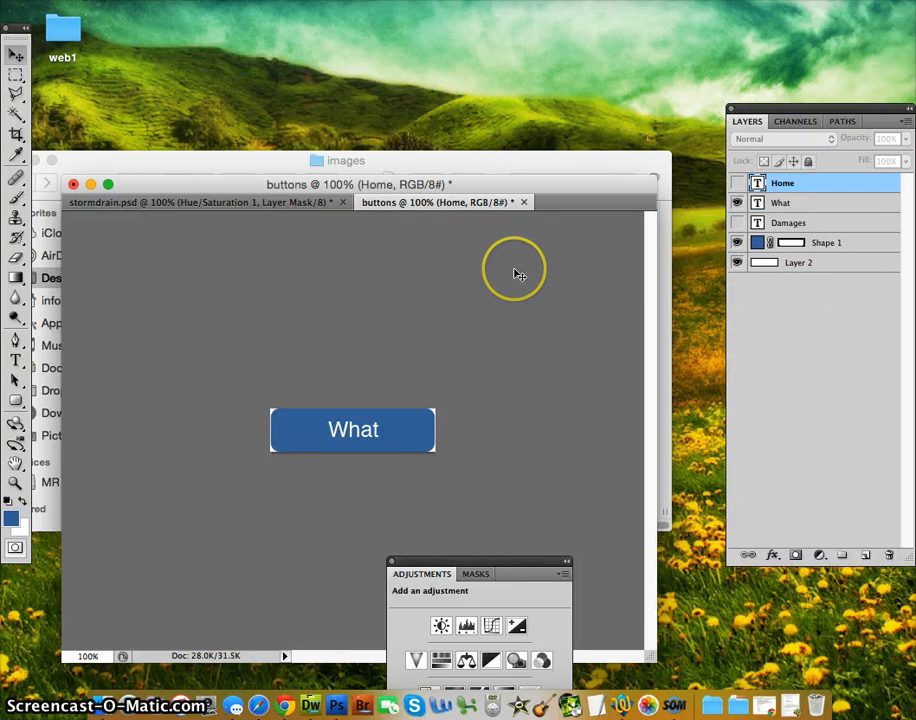
Save the layered button document as buttons.psd in the images folder, keeping layers and maximum compatibility.
key(super+s)
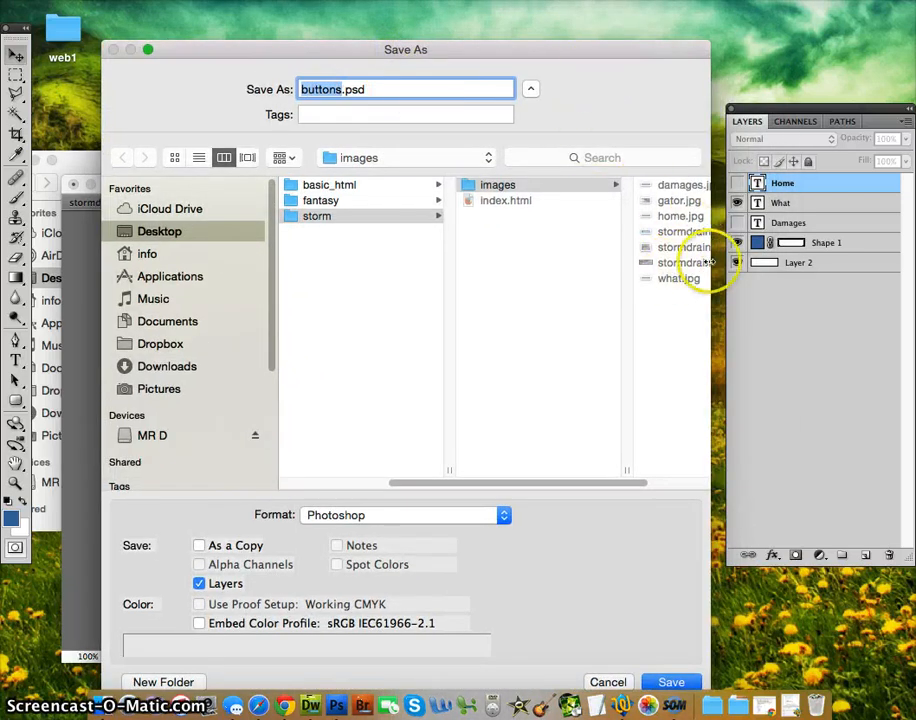
click(672, 682)
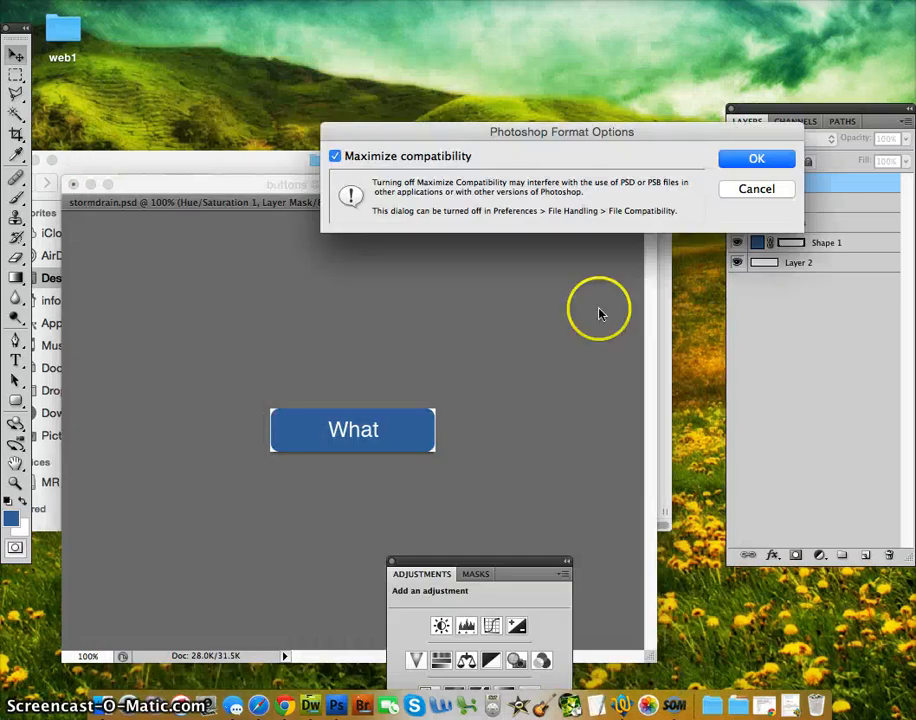
click(756, 160)
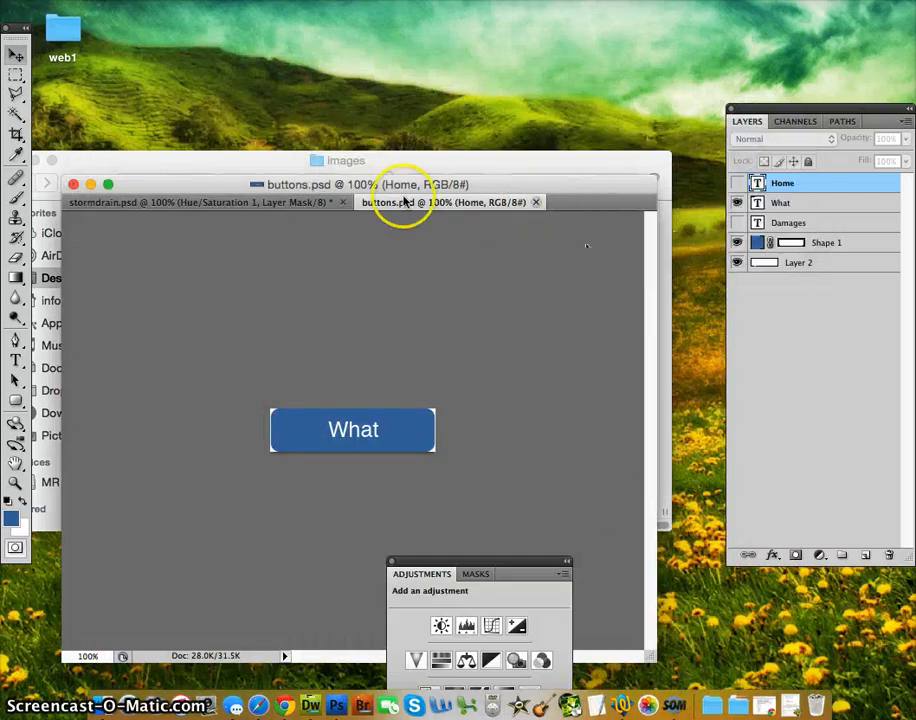
click(293, 204)
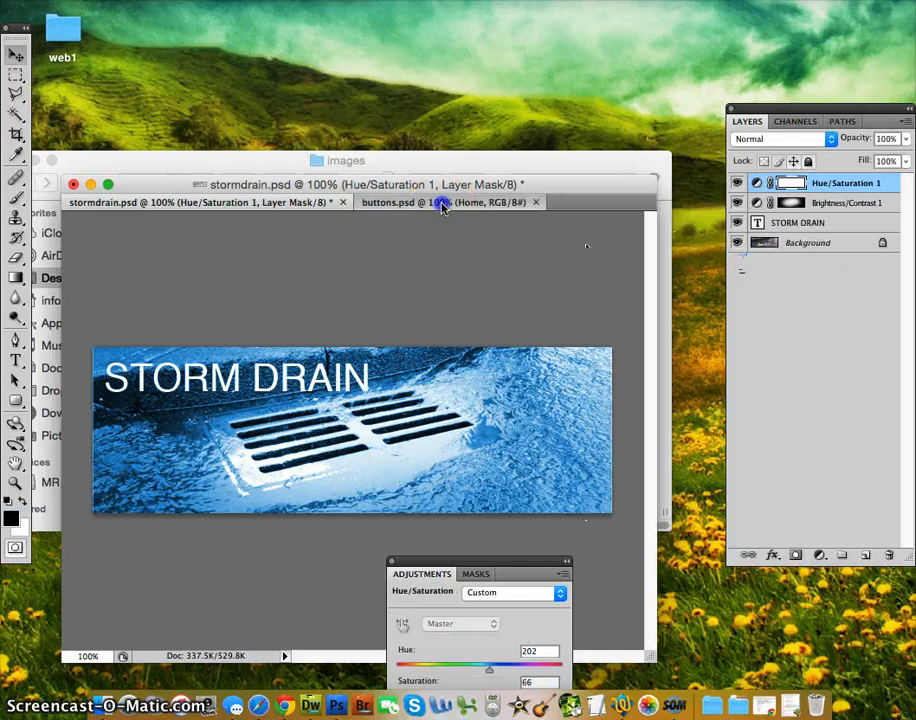
click(444, 204)
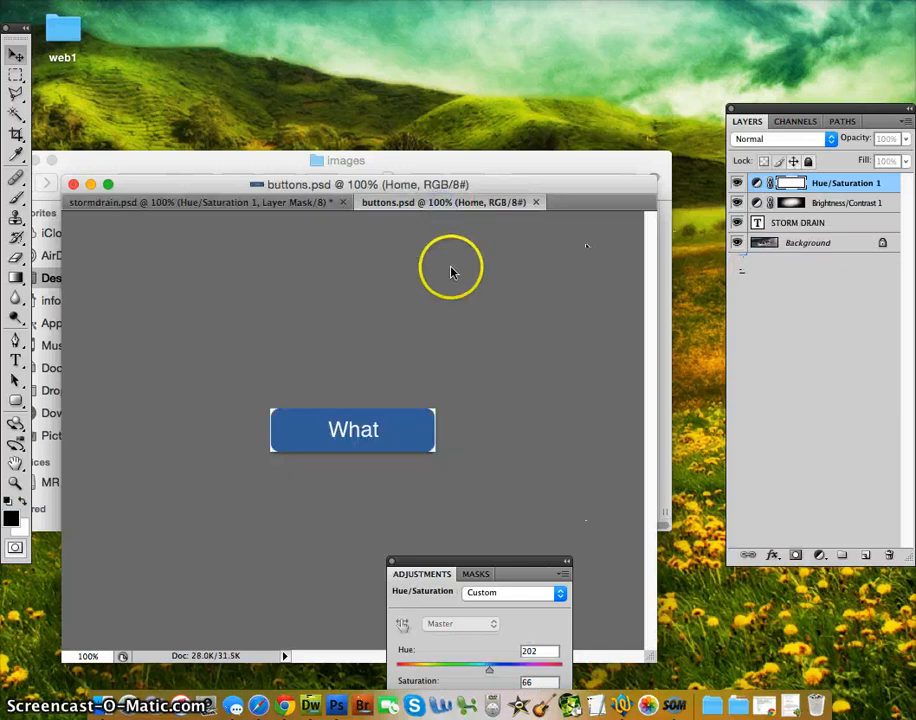
Minimize the Photoshop document window and switch to the storm site's index.html in the text editor.
click(92, 185)
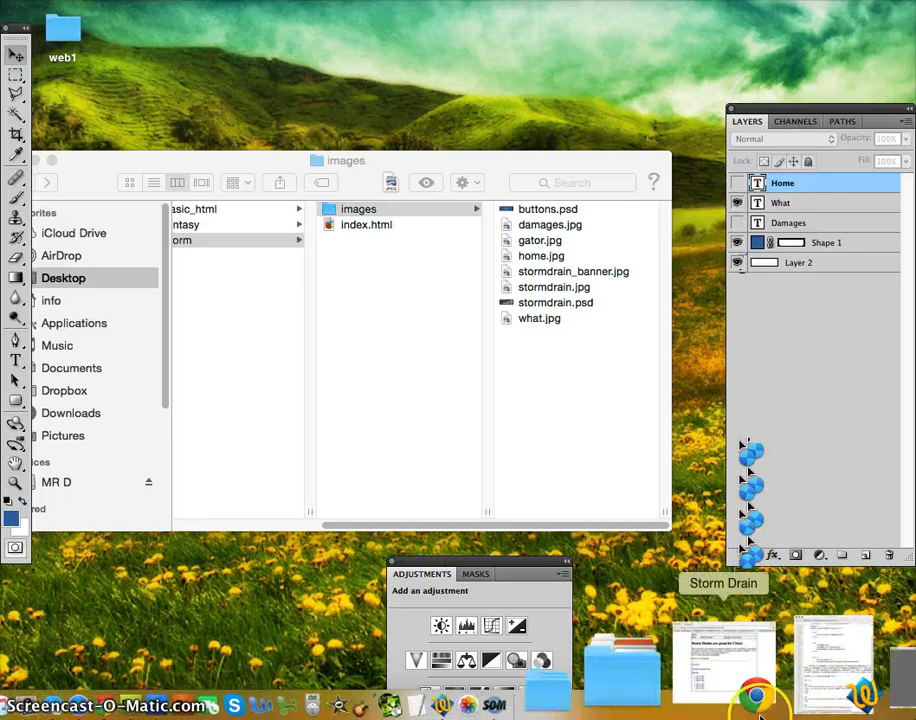
click(772, 700)
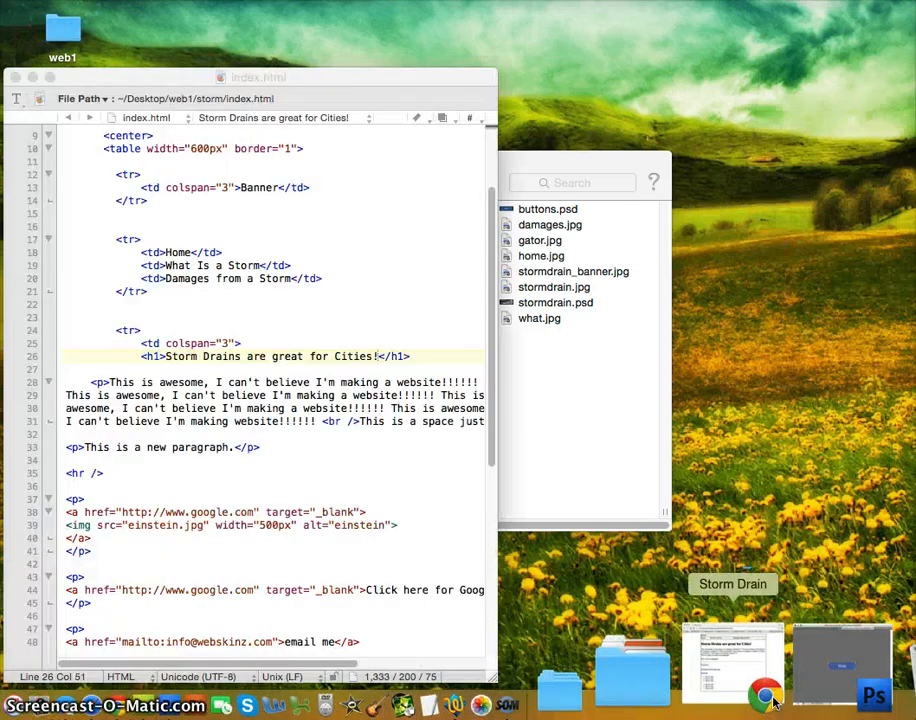
click(311, 77)
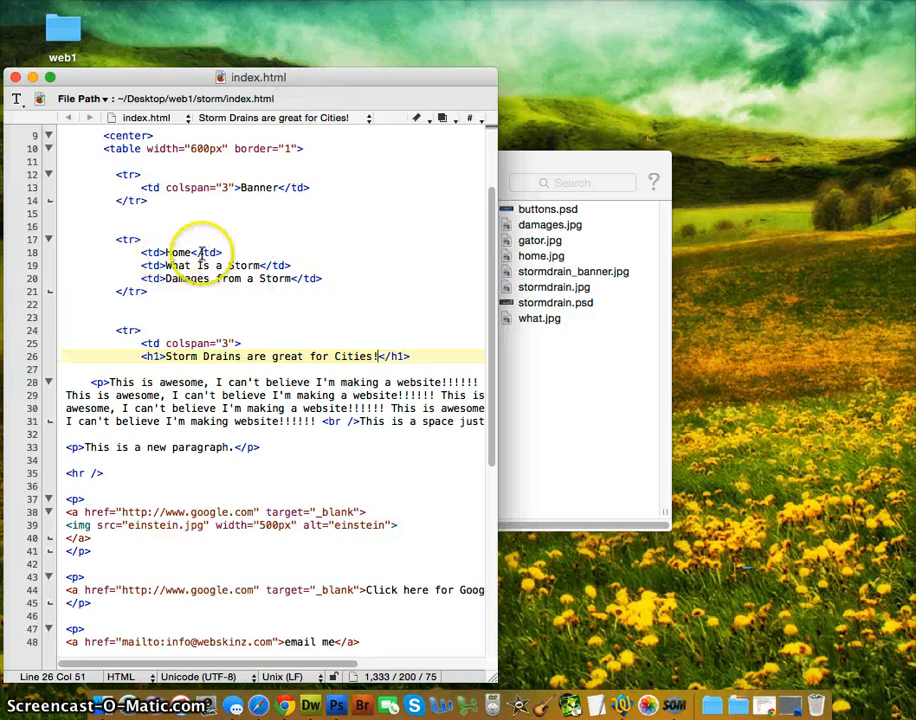